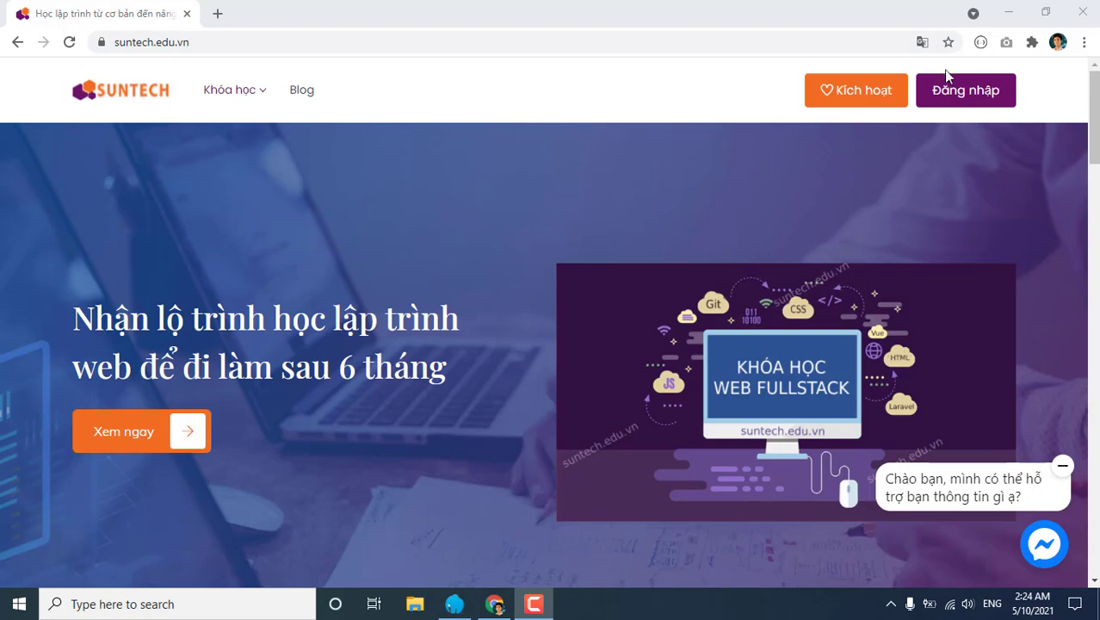
Minimize Chrome so the Laragon Full 4.0.16 window is visible on the desktop.
{"action": "left_click", "coordinate": [1008, 12]}
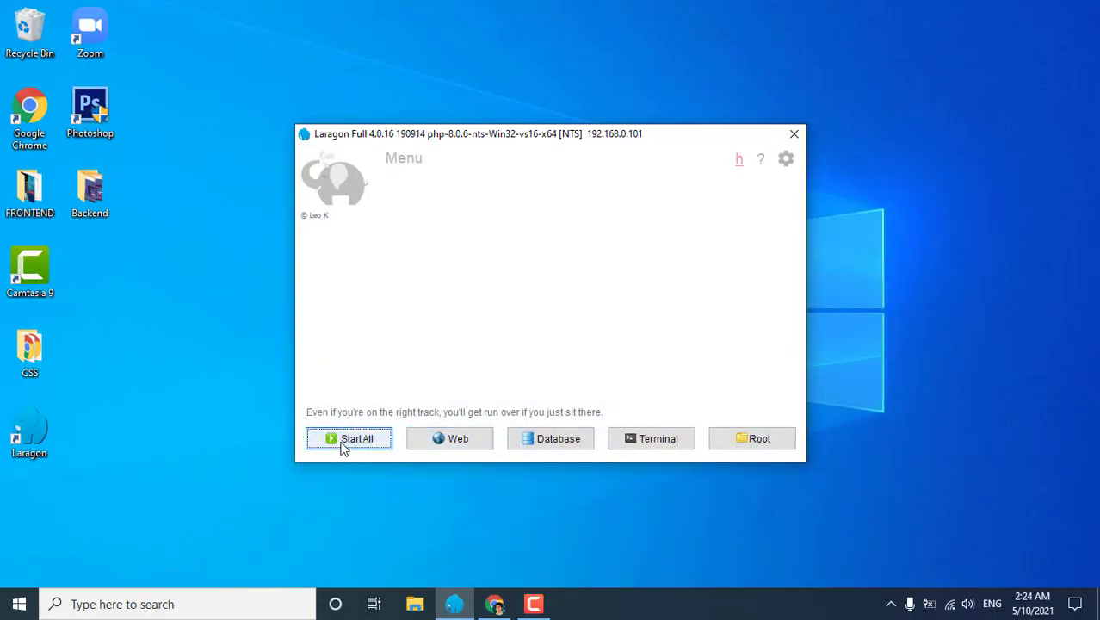
Start all Laragon services and approve the administrator prompt so MySQL and Nginx run.
{"action": "left_click", "coordinate": [349, 439]}
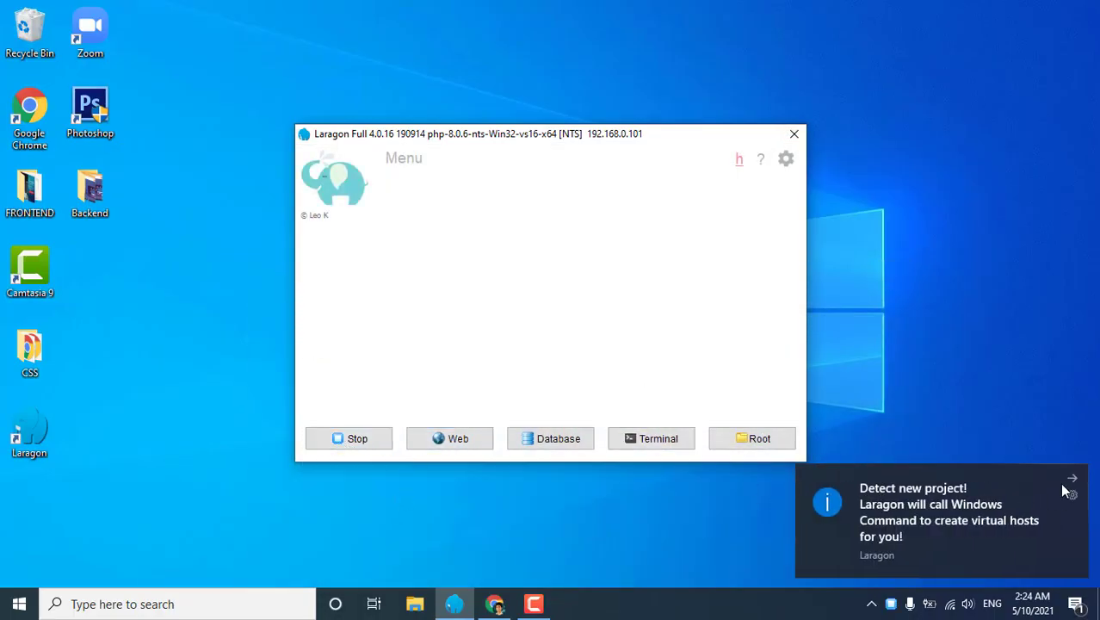
{"action": "left_click", "coordinate": [1072, 478]}
{"action": "left_click", "coordinate": [890, 602]}
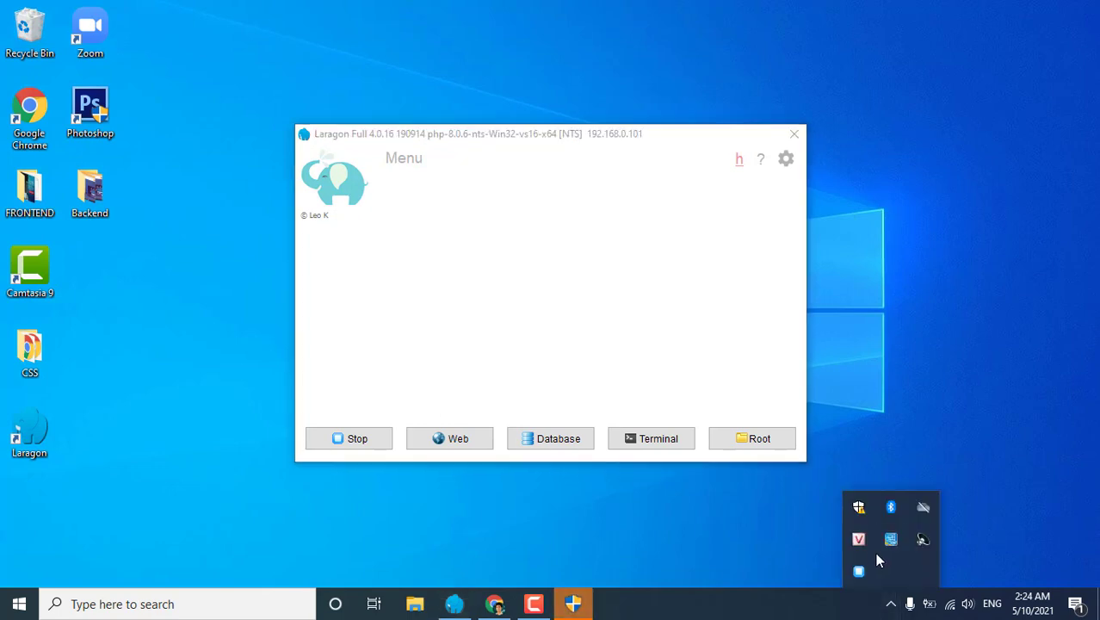
{"action": "left_click", "coordinate": [582, 605]}
{"action": "left_click", "coordinate": [467, 388]}
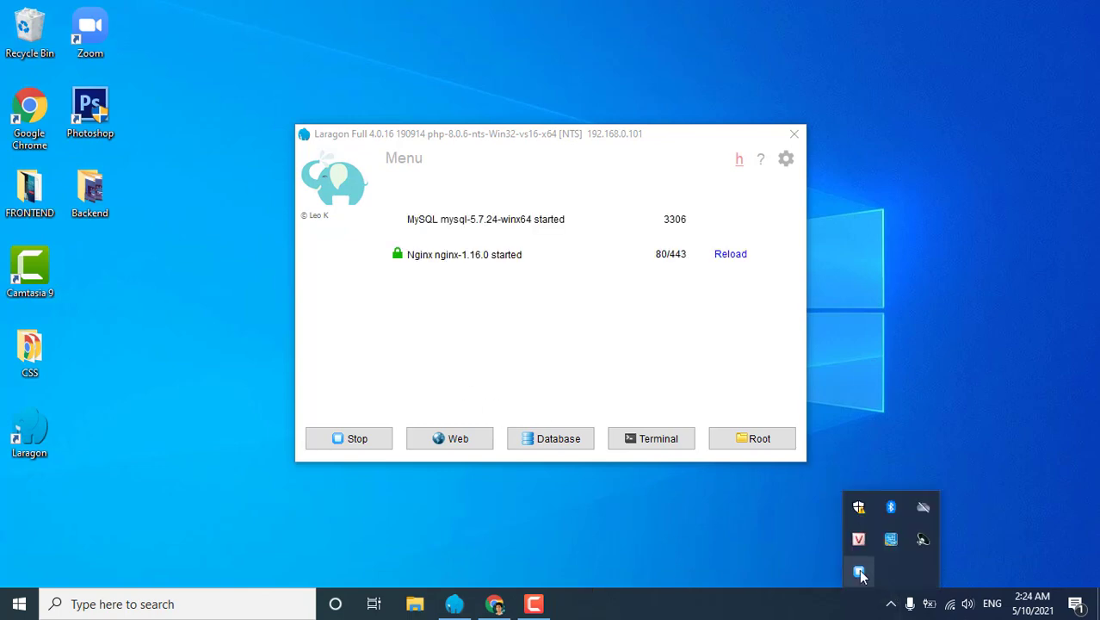
Add the phpmyadmin package from Laragon's Tools > Quick add menu.
{"action": "right_click", "coordinate": [858, 570]}
{"action": "mouse_move", "coordinate": [896, 422]}
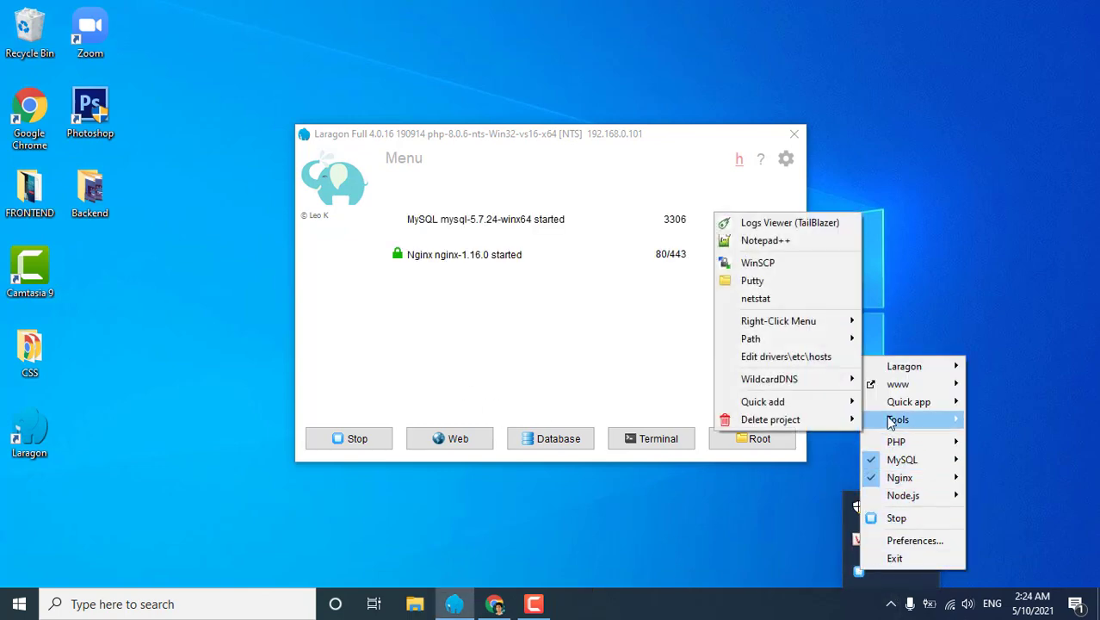
{"action": "mouse_move", "coordinate": [822, 412]}
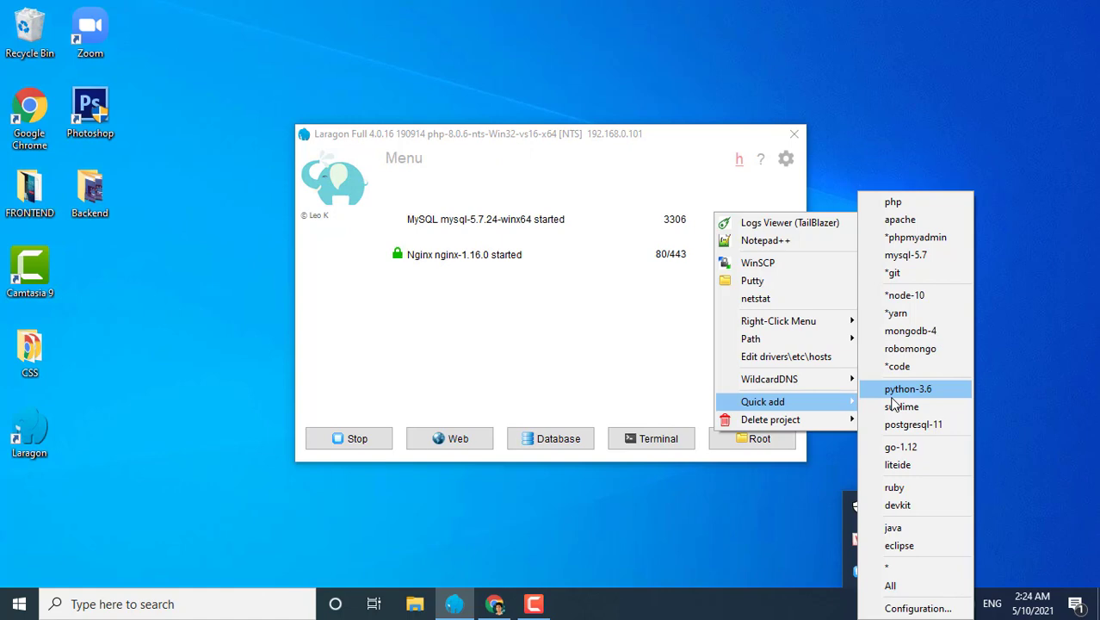
{"action": "left_click", "coordinate": [927, 242]}
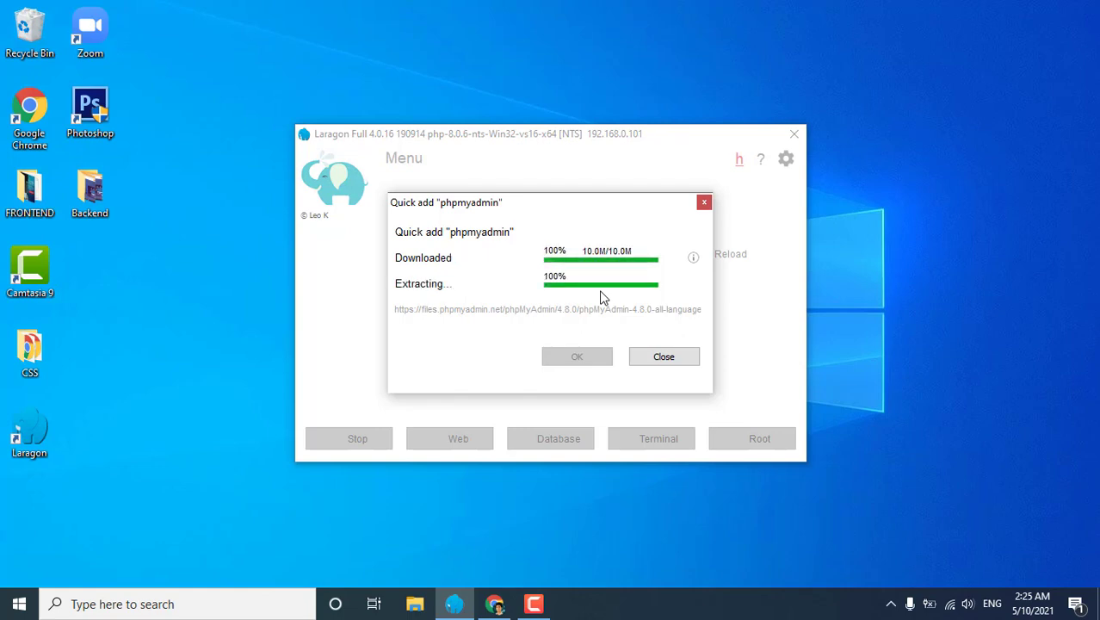
Open packages.conf through Laragon's Tools > Quick add > Configuration menu.
{"action": "right_click", "coordinate": [895, 607]}
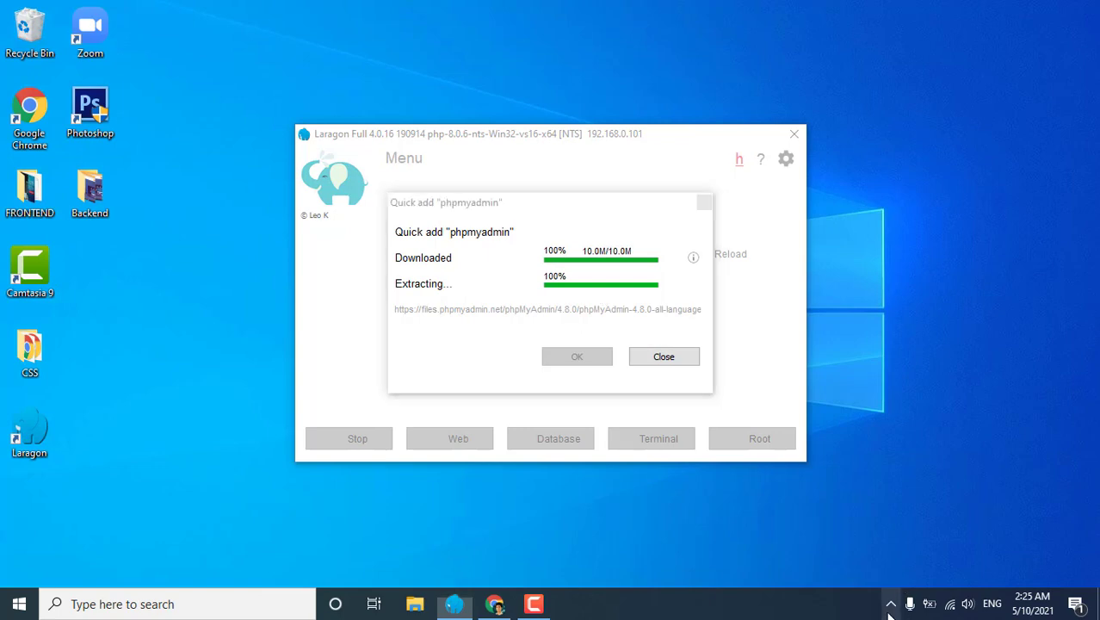
{"action": "left_click", "coordinate": [800, 611]}
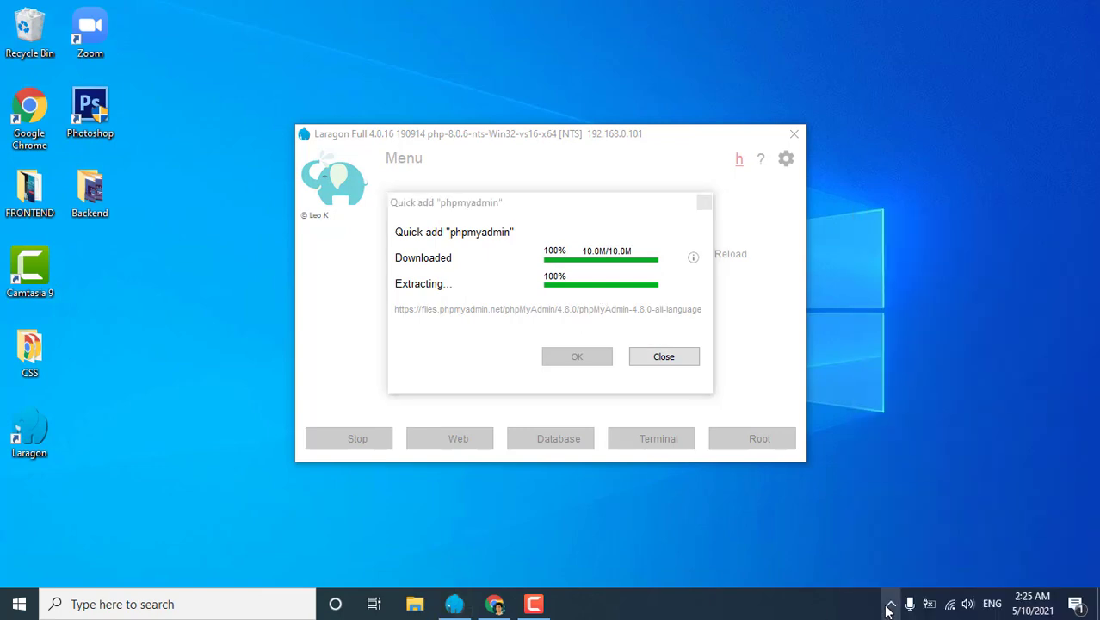
{"action": "left_click", "coordinate": [891, 604]}
{"action": "right_click", "coordinate": [859, 572]}
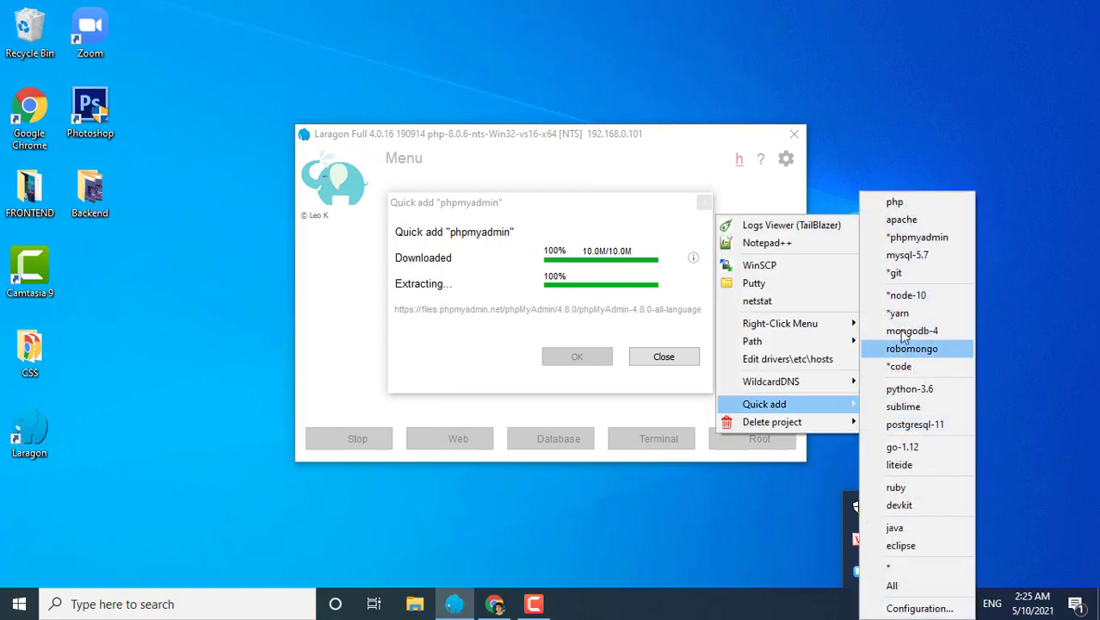
{"action": "left_click", "coordinate": [911, 608]}
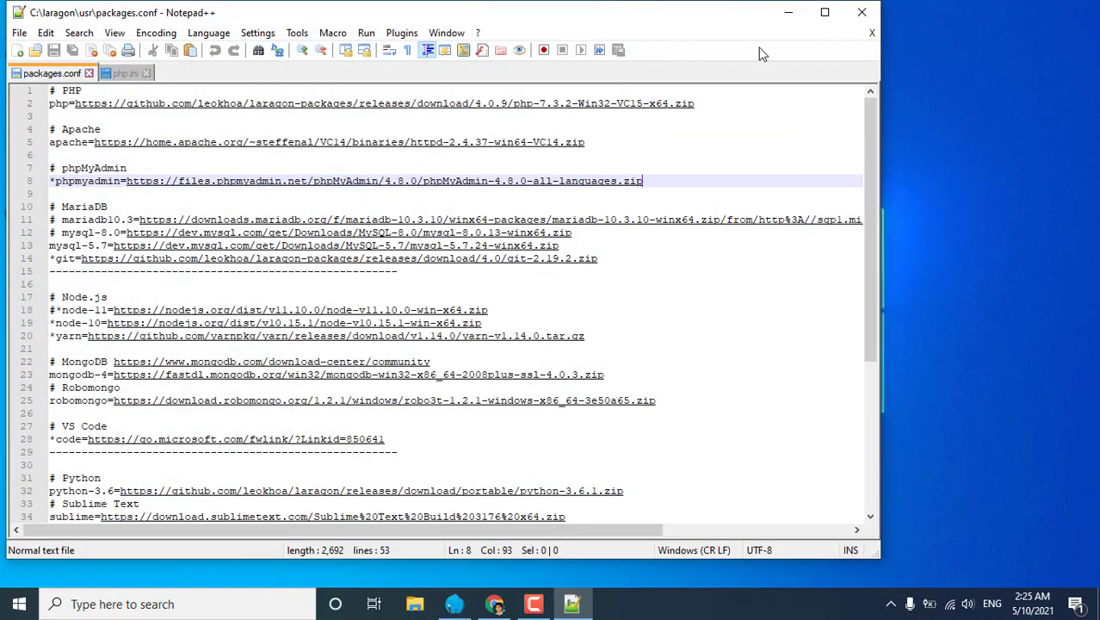
Read the phpmyadmin 4.8.0 download line in packages.conf, then minimize Notepad++.
{"action": "left_click", "coordinate": [825, 12]}
{"action": "scroll", "coordinate": [586, 211], "scroll_direction": "up", "scroll_amount": 2}
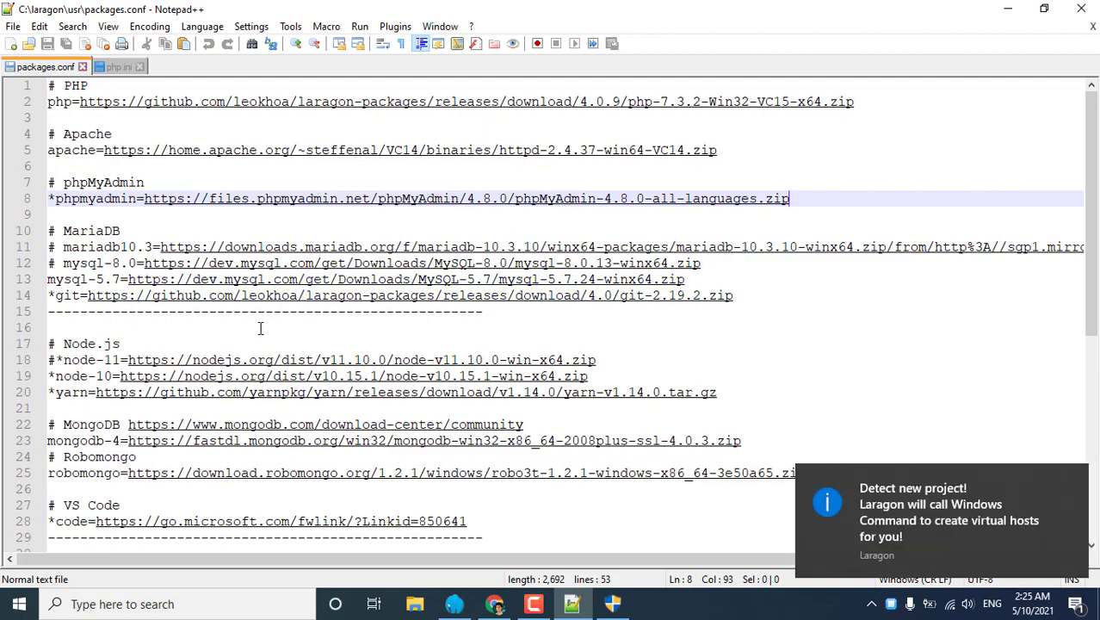
{"action": "scroll", "coordinate": [260, 328], "scroll_direction": "down", "scroll_amount": 8}
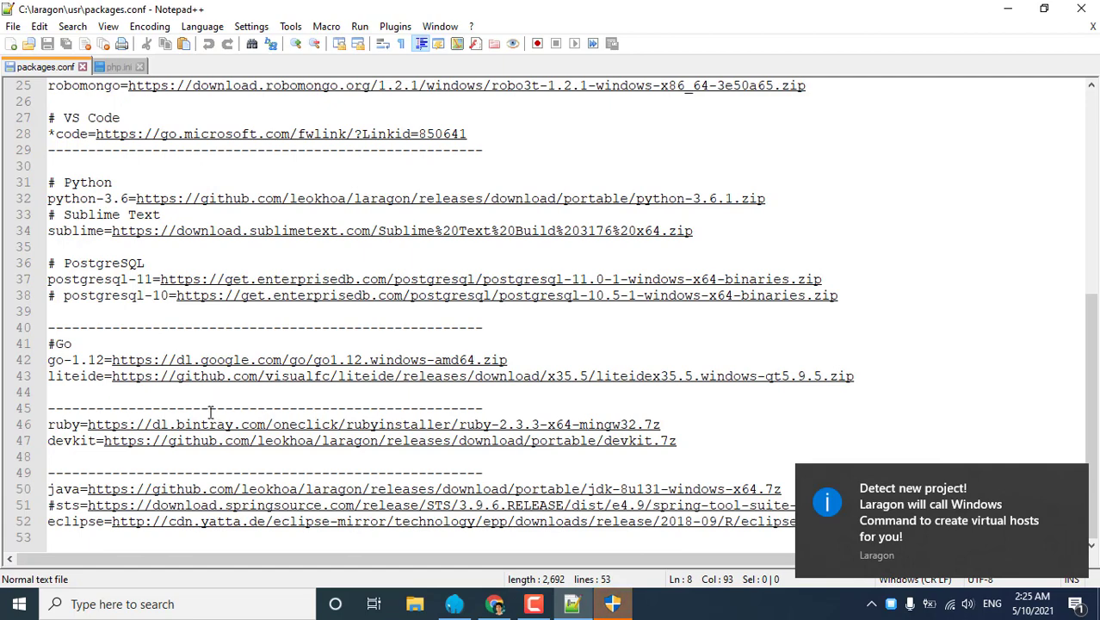
{"action": "scroll", "coordinate": [233, 344], "scroll_direction": "up", "scroll_amount": 8}
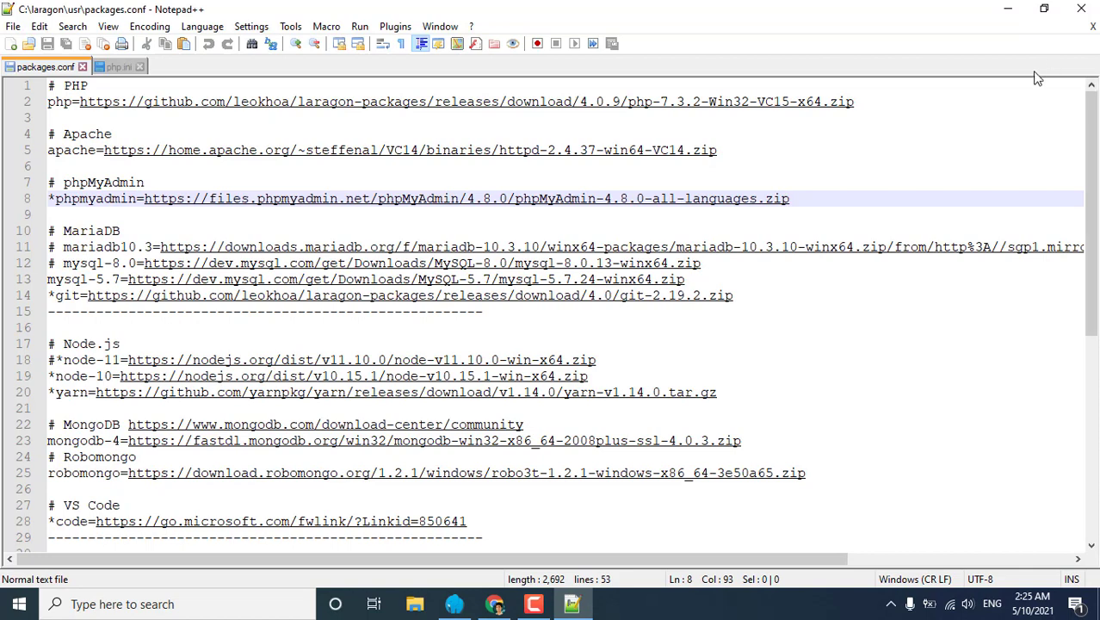
{"action": "left_click", "coordinate": [1005, 12]}
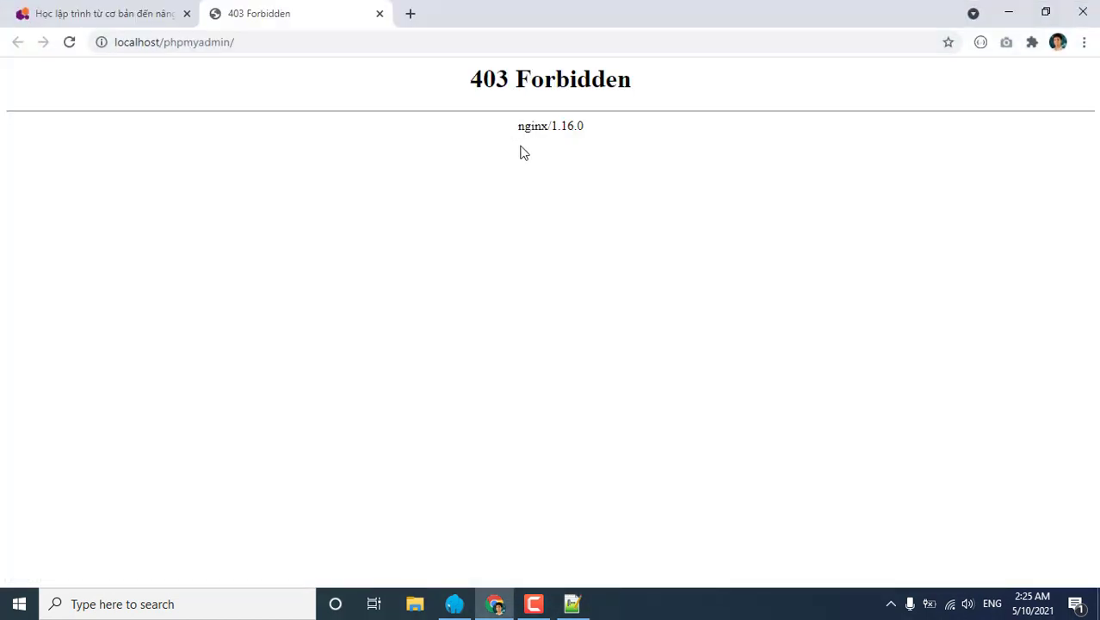
Reload localhost/phpmyadmin in Chrome, which still returns 403 Forbidden.
{"action": "left_click", "coordinate": [1008, 12]}
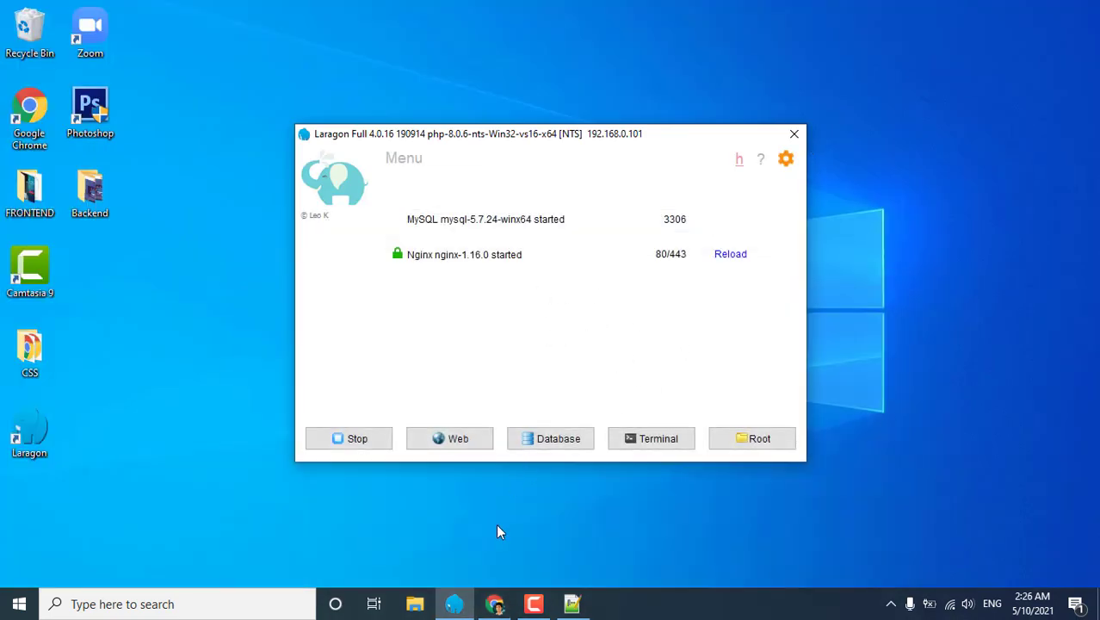
{"action": "left_click", "coordinate": [494, 603]}
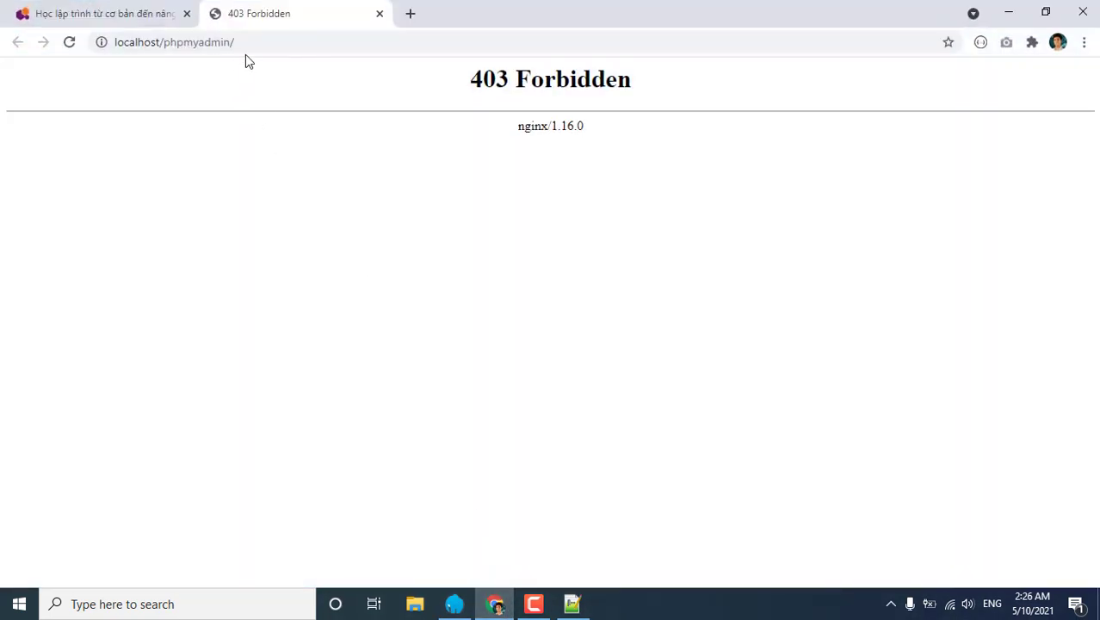
{"action": "left_click", "coordinate": [247, 43]}
{"action": "left_click", "coordinate": [70, 42]}
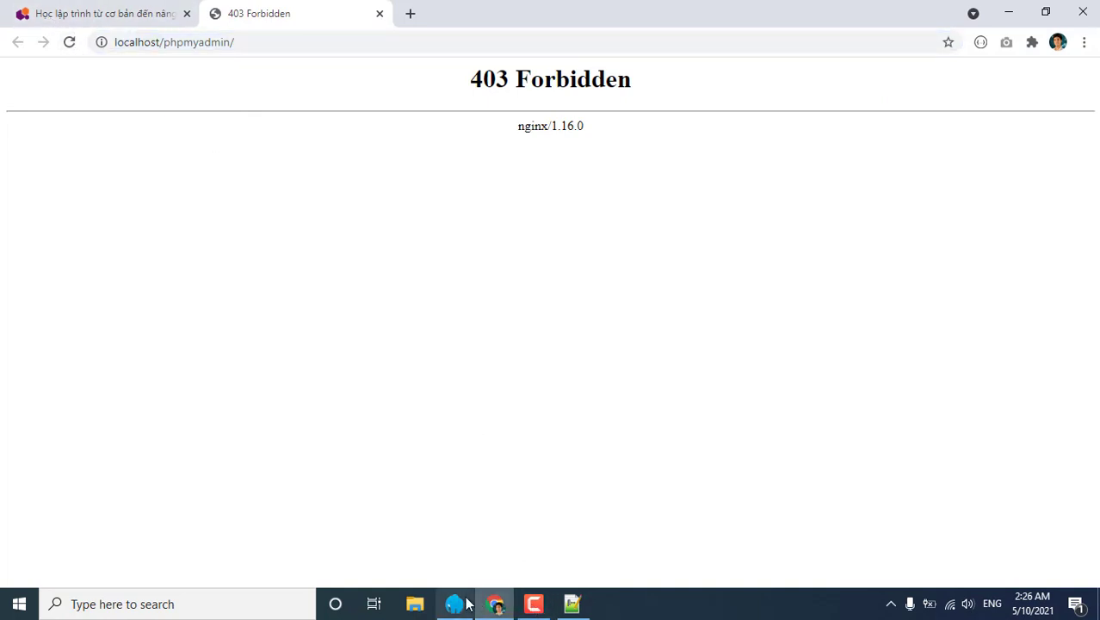
Close Notepad++ and open Laragon's C:\laragon\www root folder.
{"action": "left_click", "coordinate": [572, 603]}
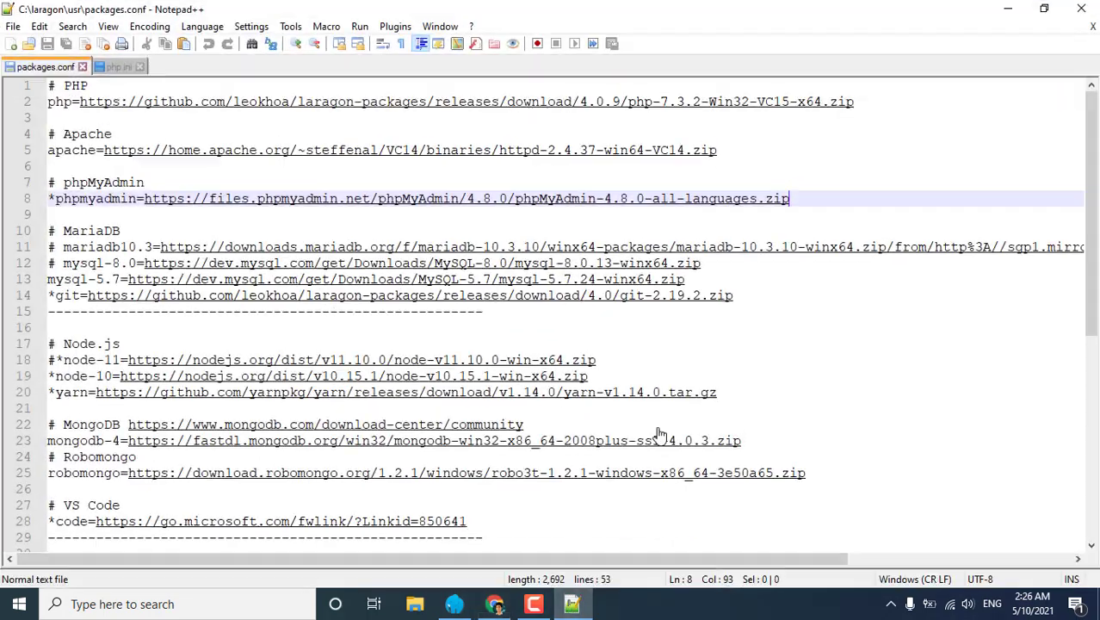
{"action": "left_click", "coordinate": [1081, 9]}
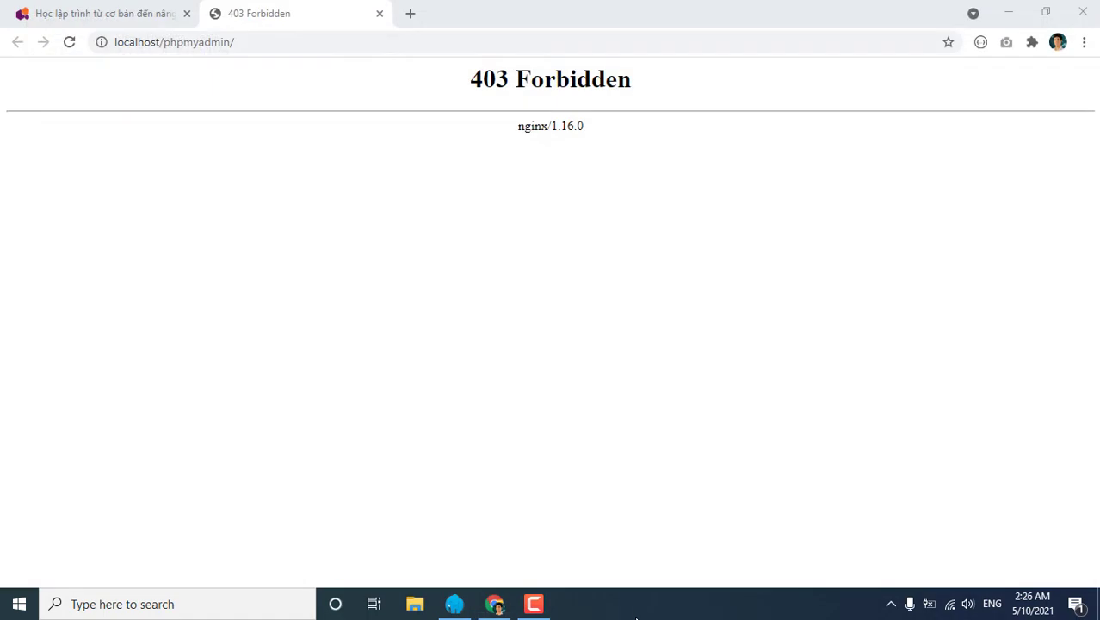
{"action": "left_click", "coordinate": [889, 605]}
{"action": "left_click", "coordinate": [861, 573]}
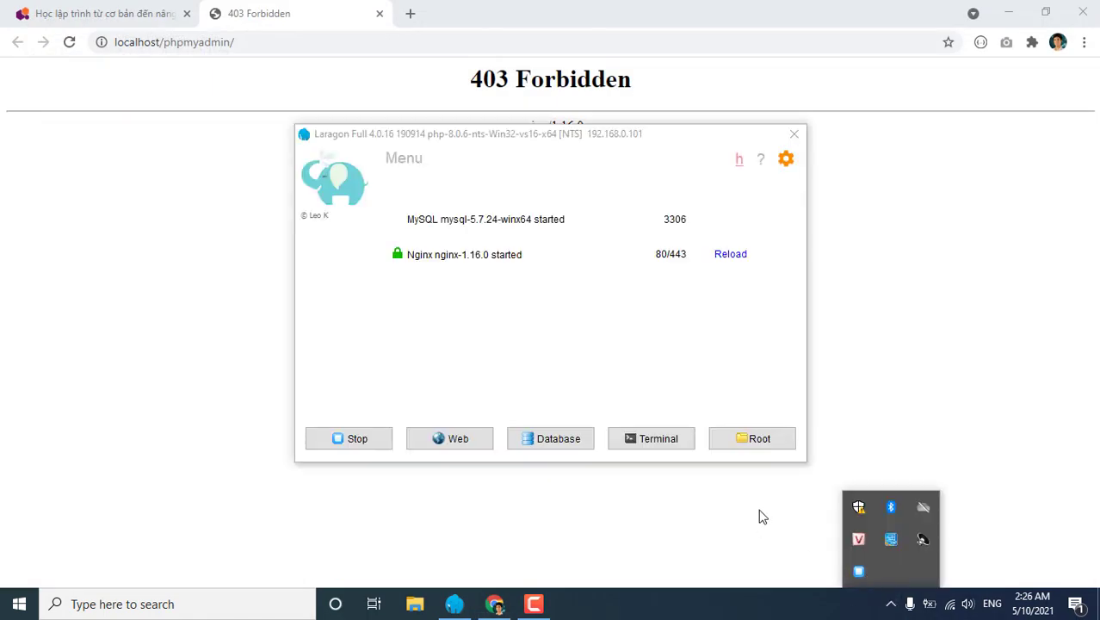
{"action": "left_click", "coordinate": [765, 441]}
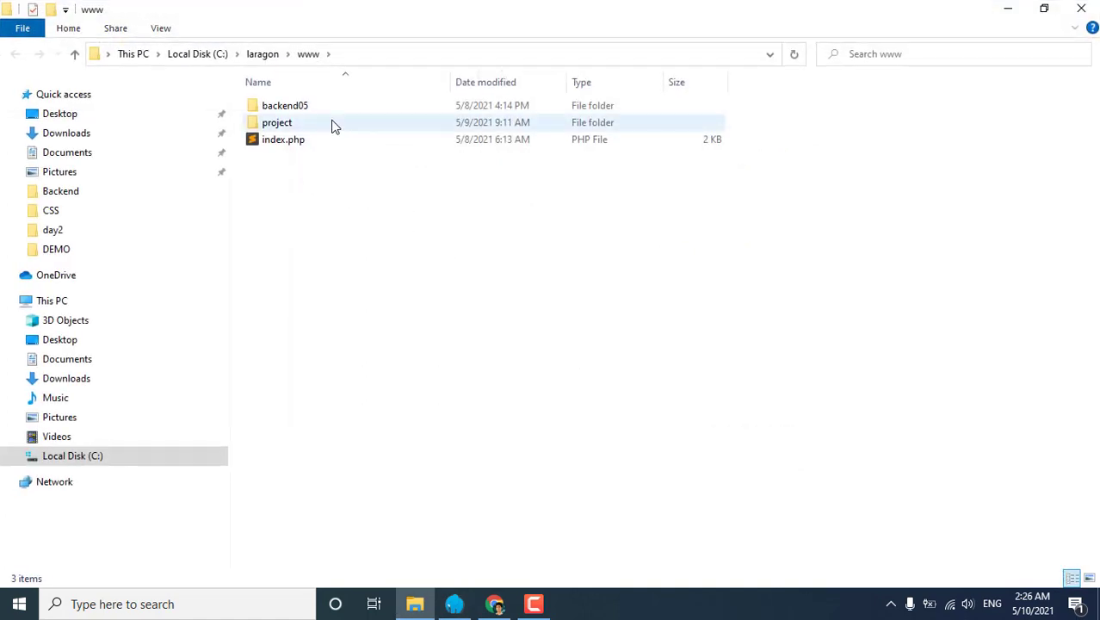
Browse to C:\laragon\etc\apps\phpMyAdmin\phpMyAdmin-4.8.0-all-languages.
{"action": "left_click", "coordinate": [269, 57]}
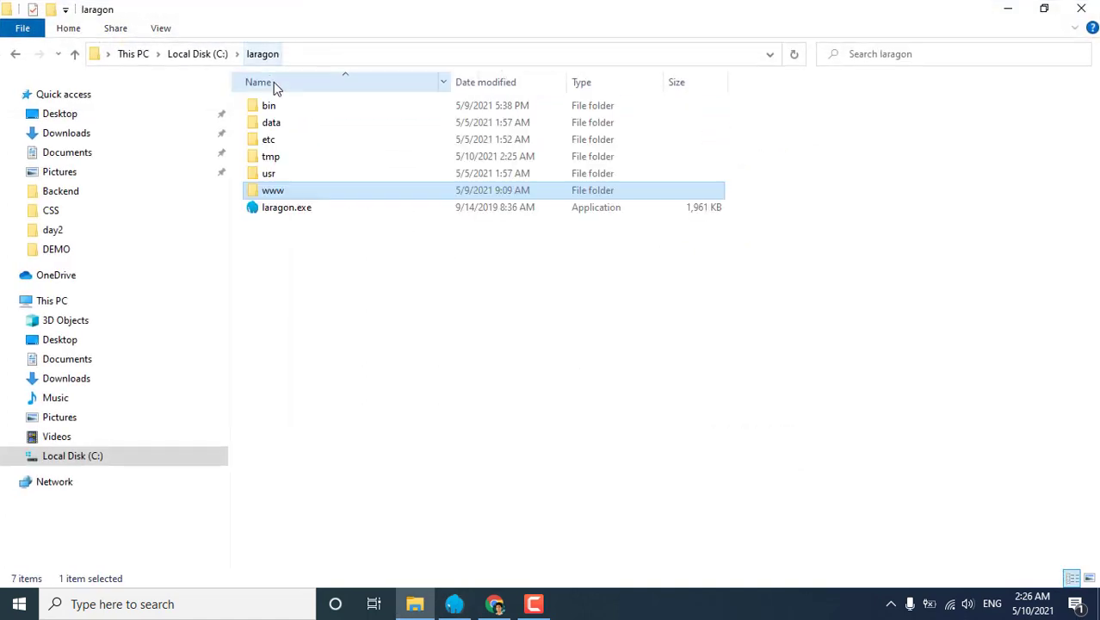
{"action": "double_click", "coordinate": [268, 140]}
{"action": "left_click", "coordinate": [274, 140]}
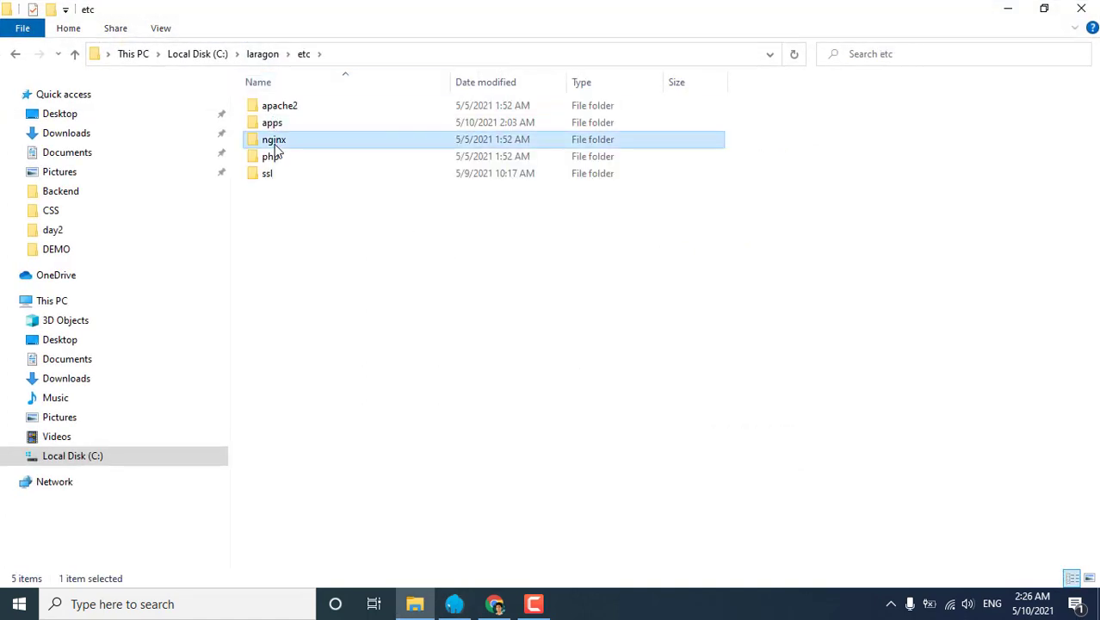
{"action": "double_click", "coordinate": [276, 123]}
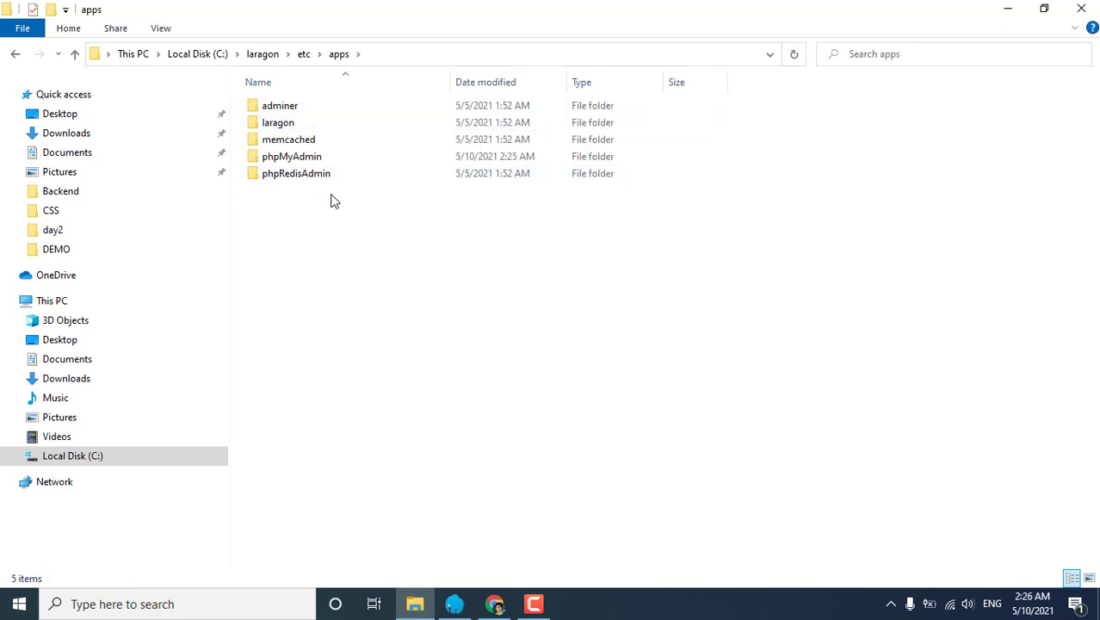
{"action": "double_click", "coordinate": [294, 158]}
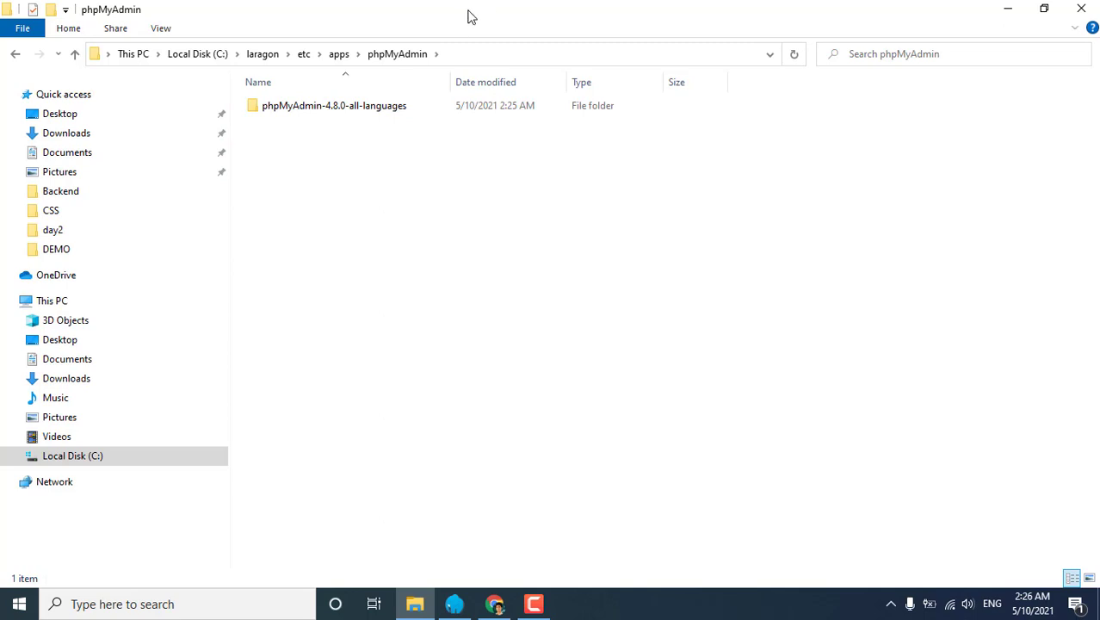
{"action": "left_click_drag", "start_coordinate": [469, 15], "coordinate": [668, 167]}
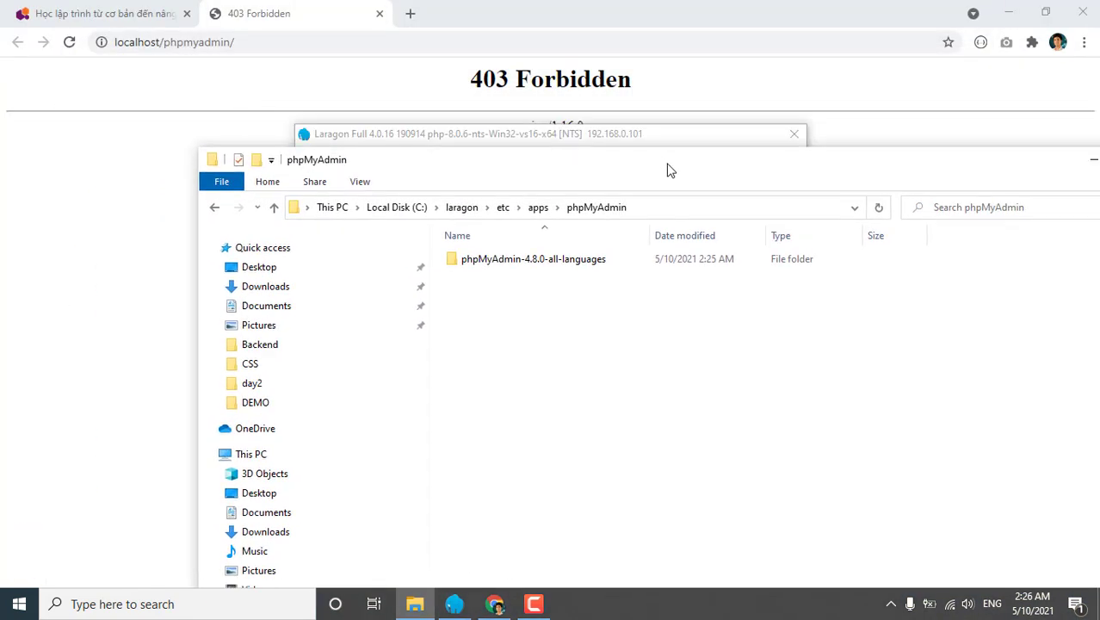
{"action": "left_click", "coordinate": [569, 258]}
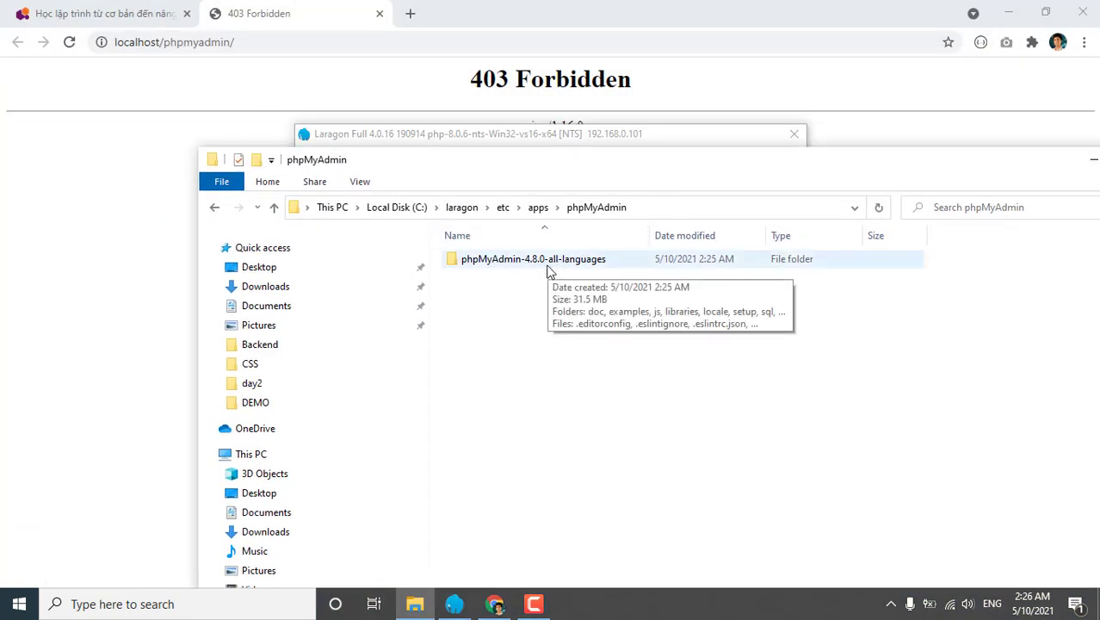
{"action": "double_click", "coordinate": [546, 269]}
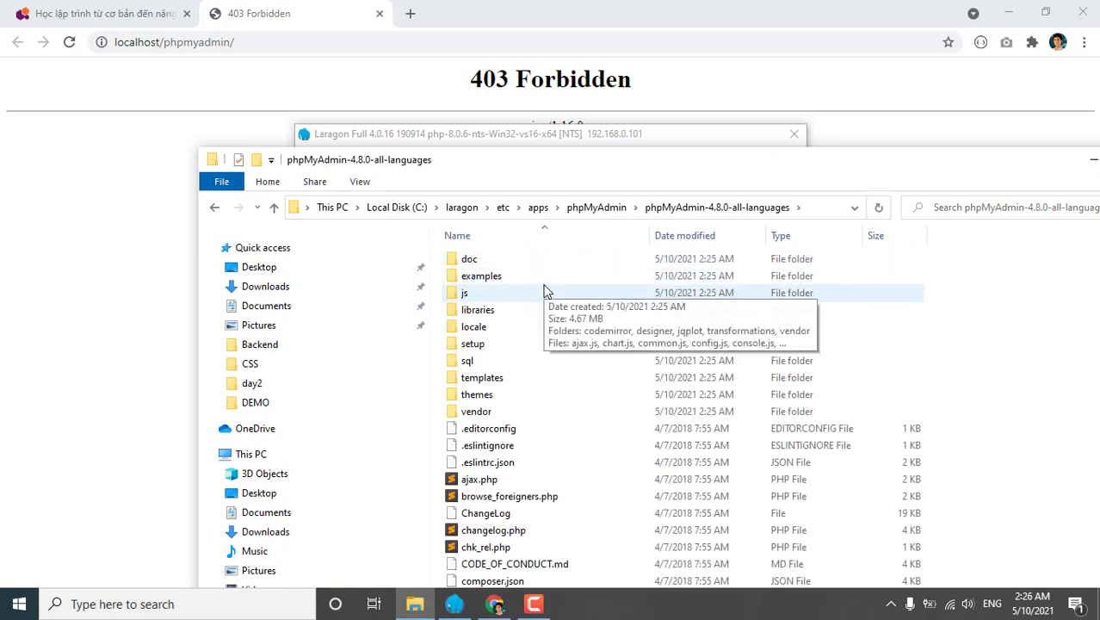
Move all phpMyAdmin 4.8.0 files up into the parent phpMyAdmin folder.
{"action": "left_click", "coordinate": [544, 292]}
{"action": "key", "text": "ctrl+a"}
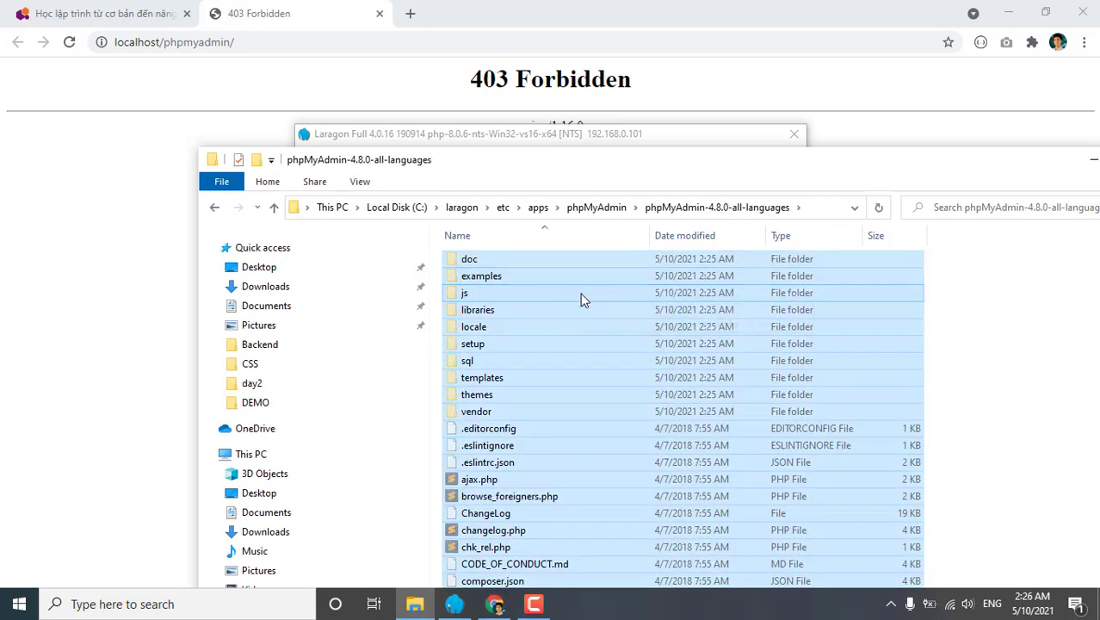
{"action": "left_click", "coordinate": [591, 210]}
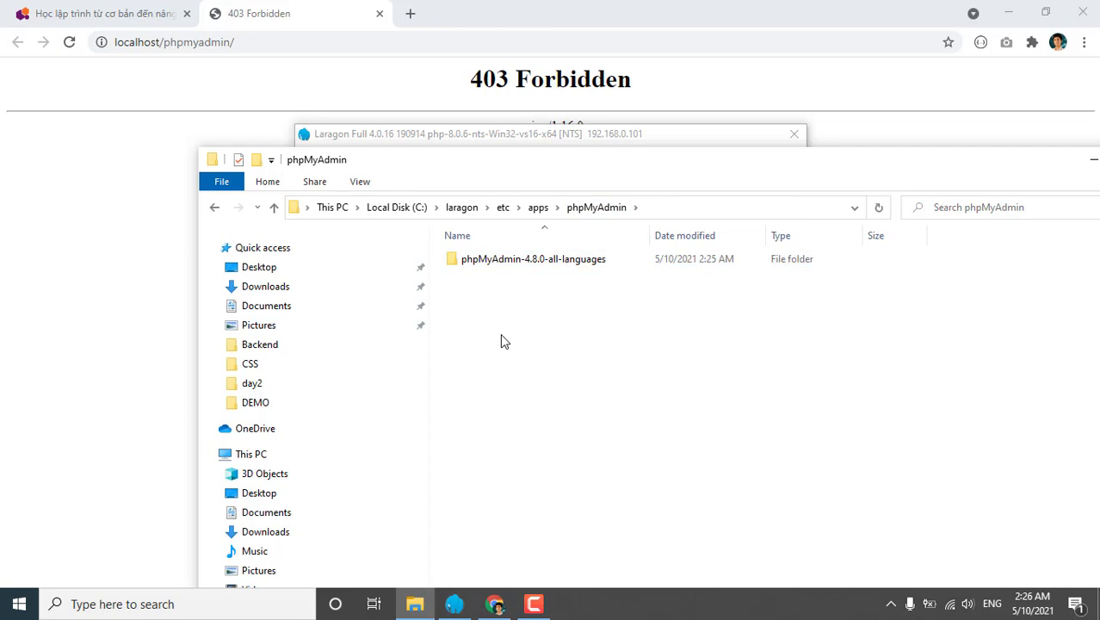
{"action": "key", "text": "ctrl+v"}
Delete the emptied phpMyAdmin-4.8.0-all-languages subfolder and close File Explorer.
{"action": "left_click", "coordinate": [508, 345]}
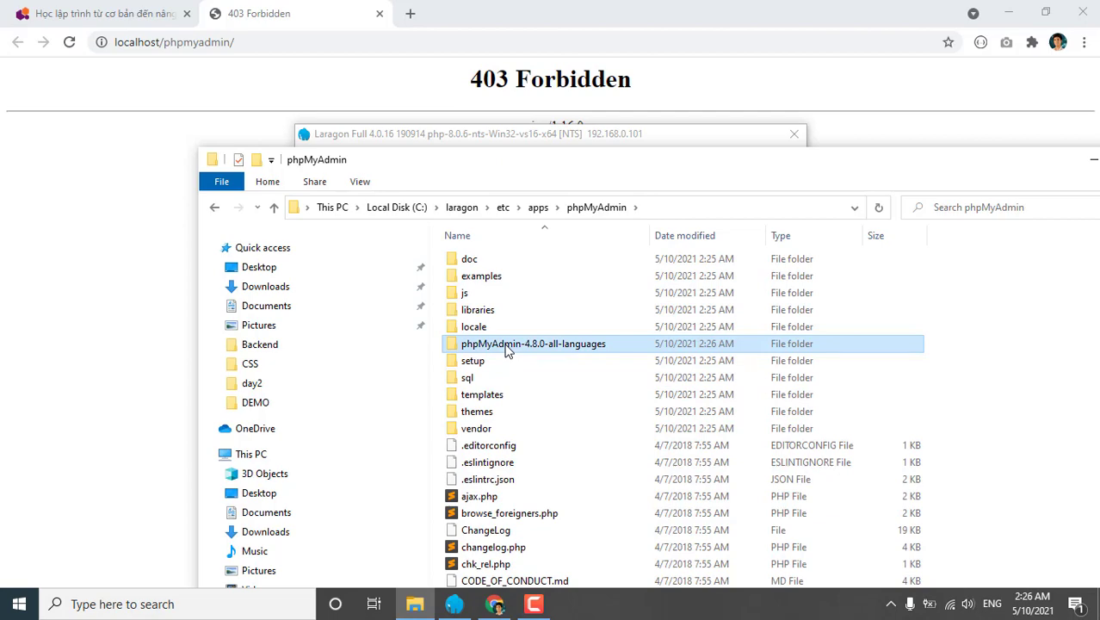
{"action": "double_click", "coordinate": [508, 349]}
{"action": "key", "text": "alt+Left"}
{"action": "key", "text": "Delete"}
{"action": "left_click_drag", "start_coordinate": [581, 165], "coordinate": [431, 92]}
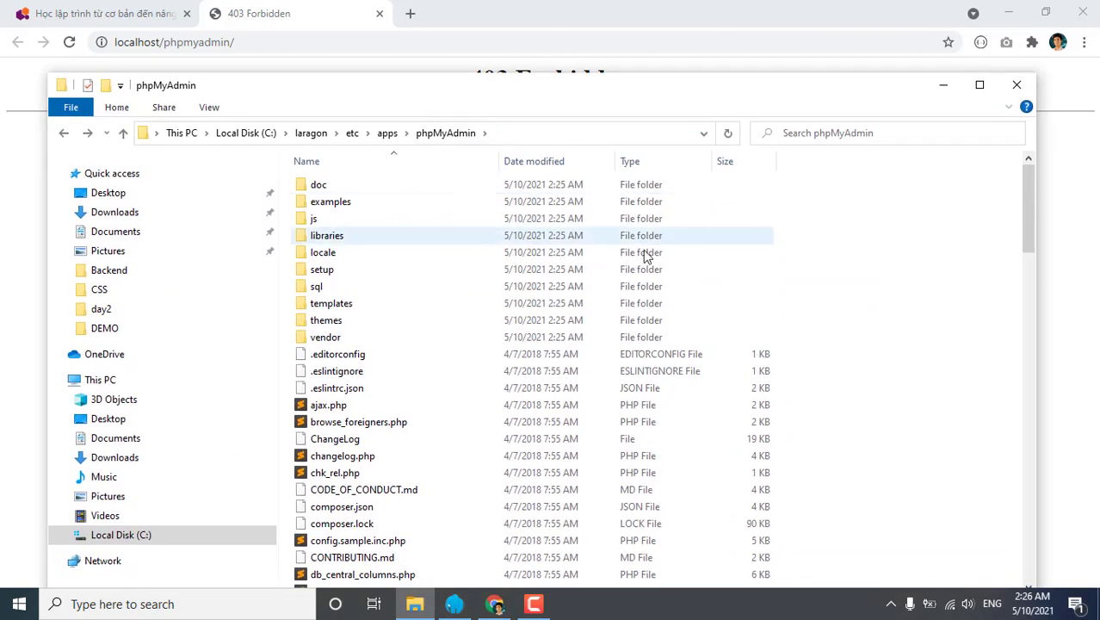
{"action": "scroll", "coordinate": [594, 305], "scroll_direction": "down", "scroll_amount": 20}
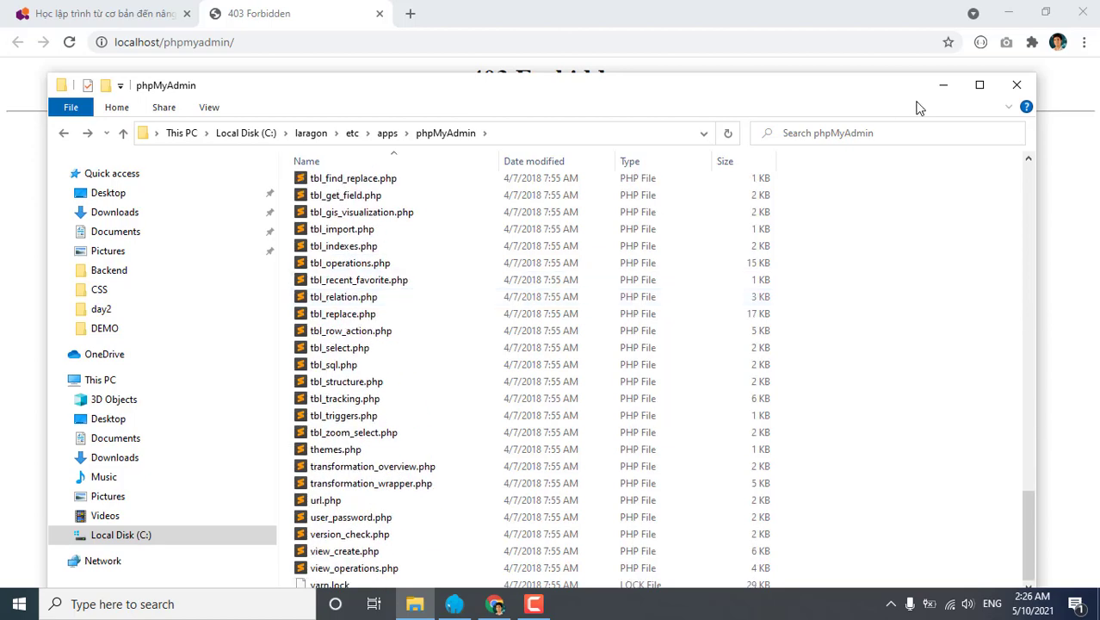
{"action": "left_click", "coordinate": [1016, 86]}
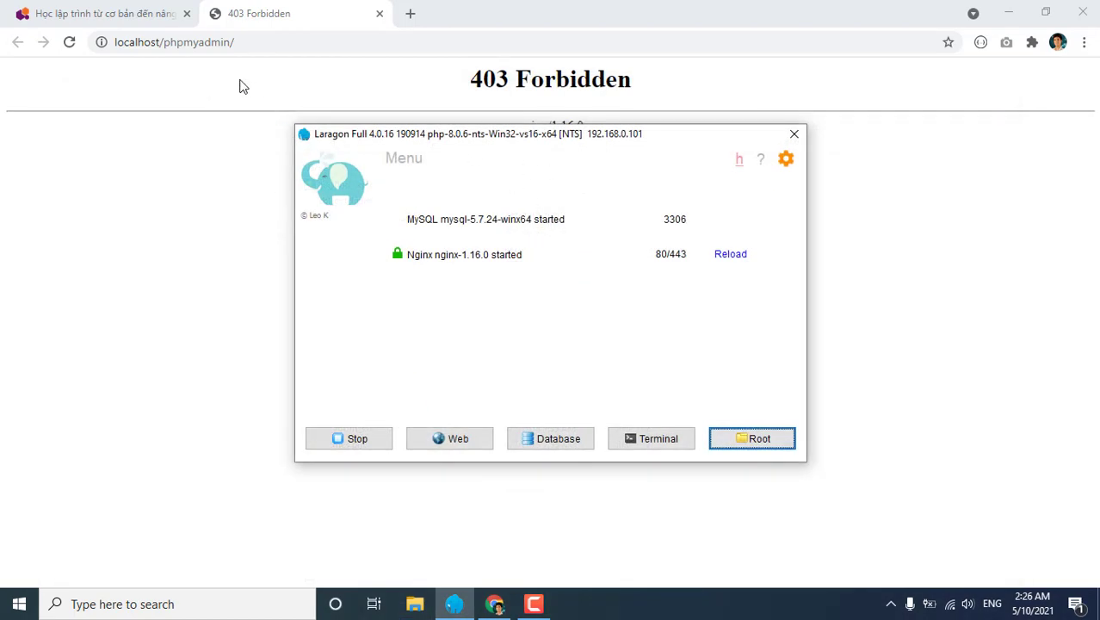
Reload localhost/phpmyadmin to get the DatabaseInterface.php line 578 fatal error, then return to Laragon.
{"action": "left_click", "coordinate": [241, 86]}
{"action": "left_click", "coordinate": [68, 41]}
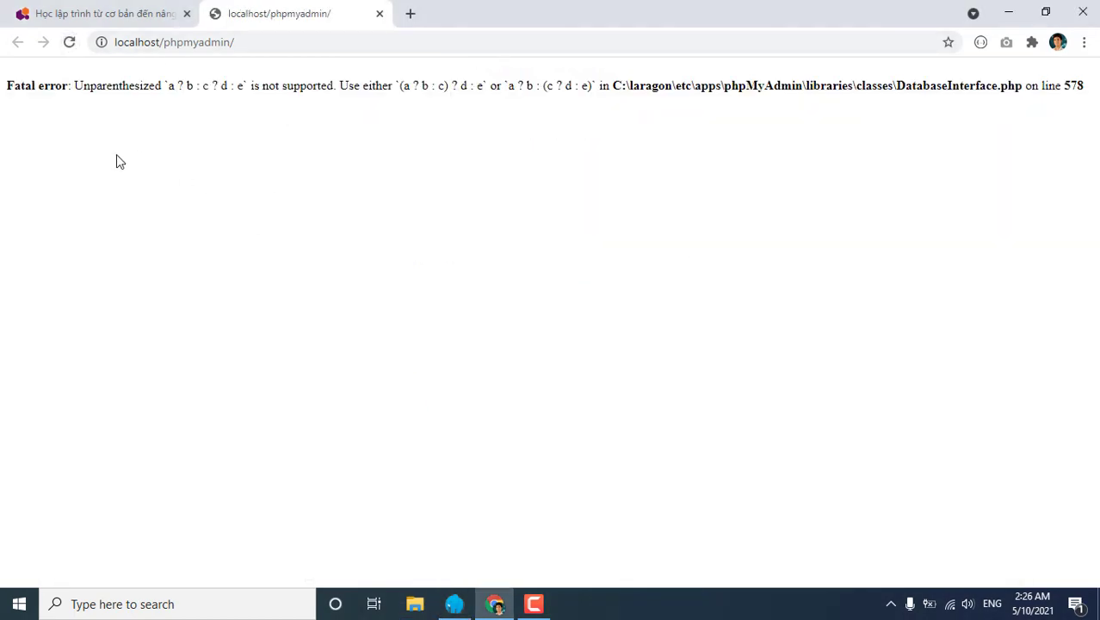
{"action": "left_click_drag", "start_coordinate": [7, 86], "coordinate": [1089, 104]}
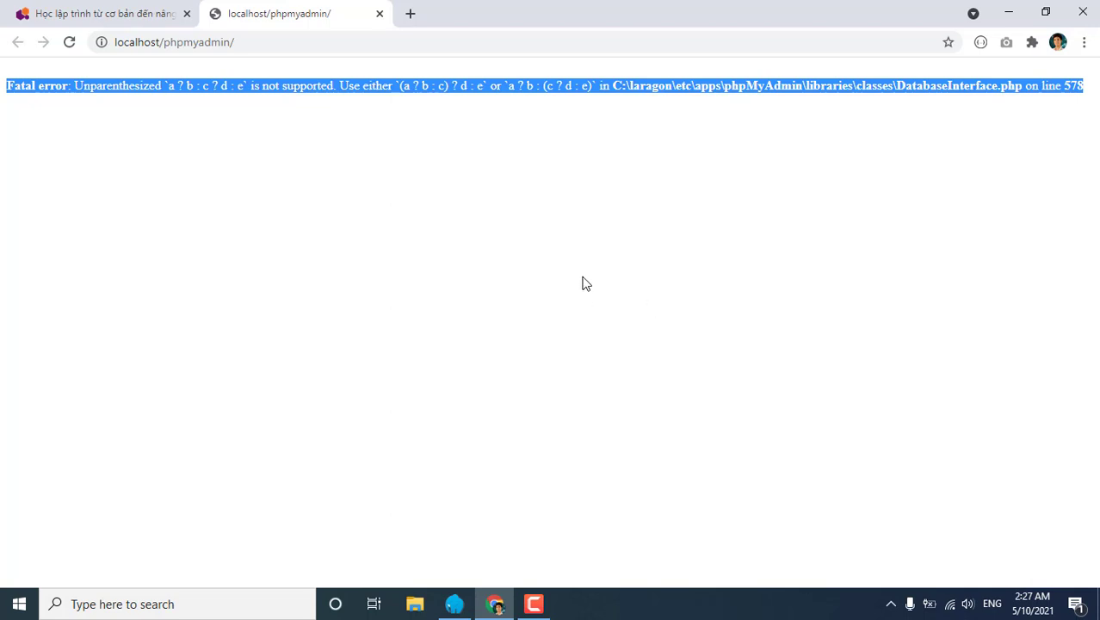
{"action": "left_click", "coordinate": [456, 606]}
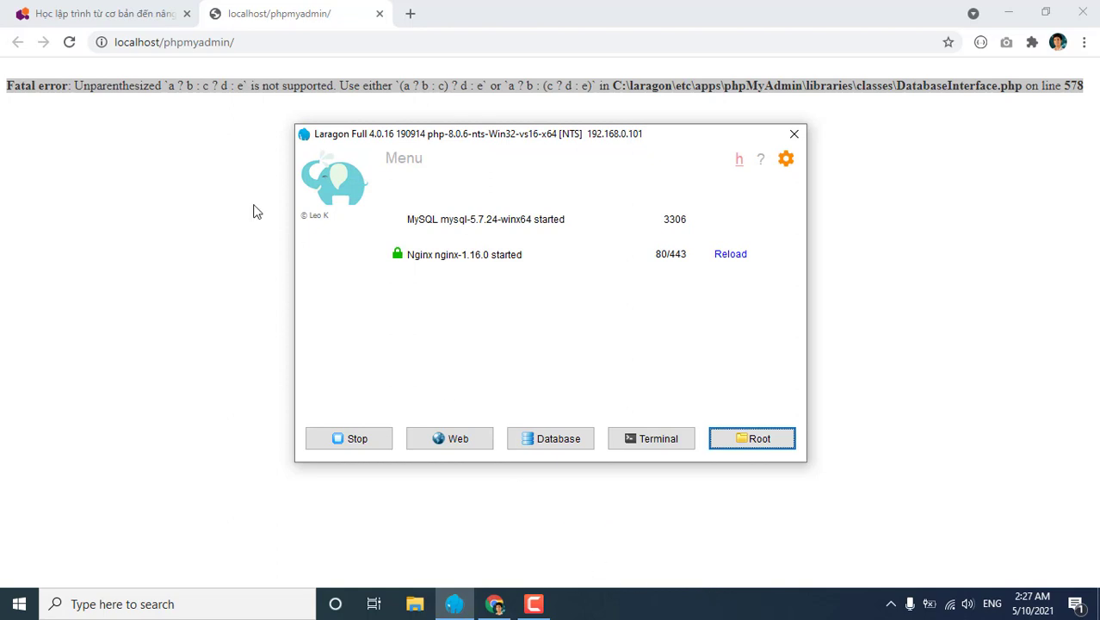
Switch Laragon's PHP version from 8.0.6 to php-7.2.19.
{"action": "left_click", "coordinate": [891, 605]}
{"action": "right_click", "coordinate": [857, 570]}
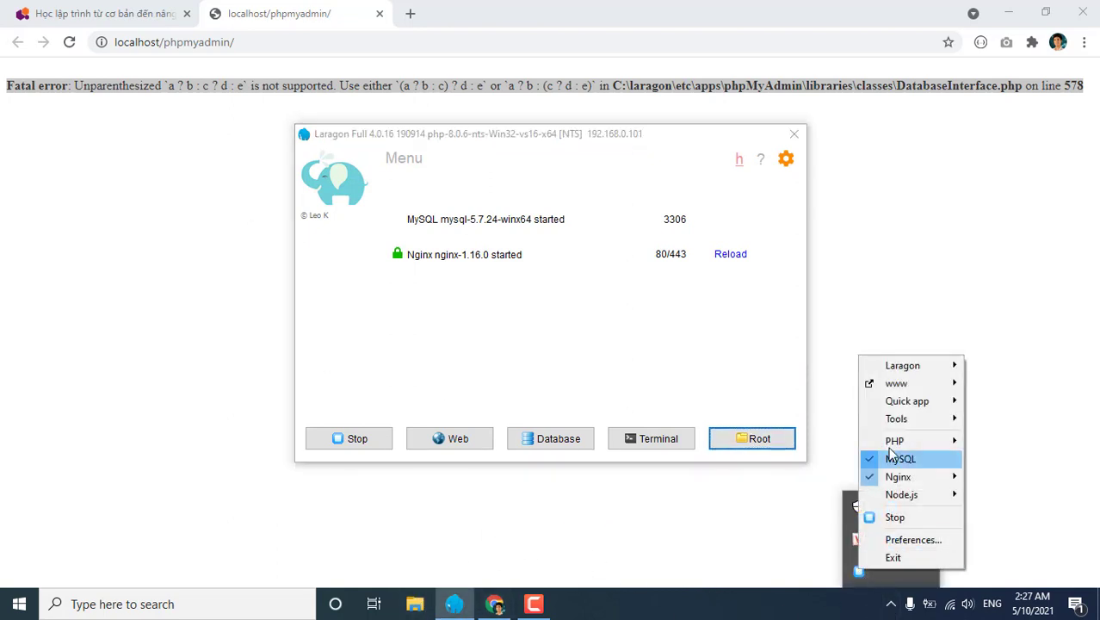
{"action": "mouse_move", "coordinate": [895, 440]}
{"action": "mouse_move", "coordinate": [792, 445]}
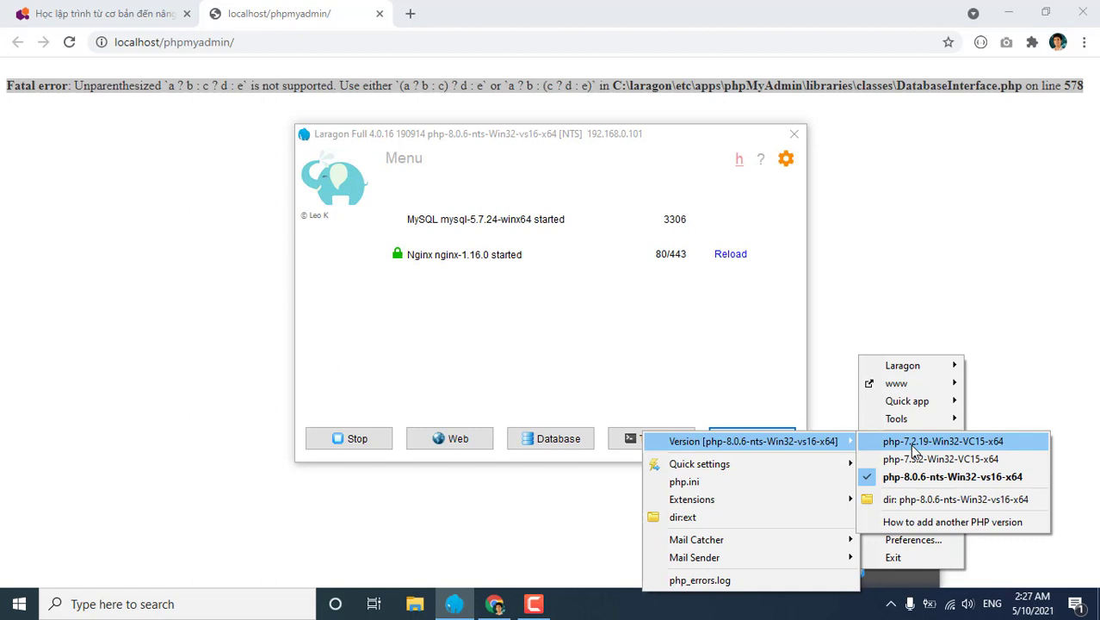
{"action": "left_click", "coordinate": [915, 447]}
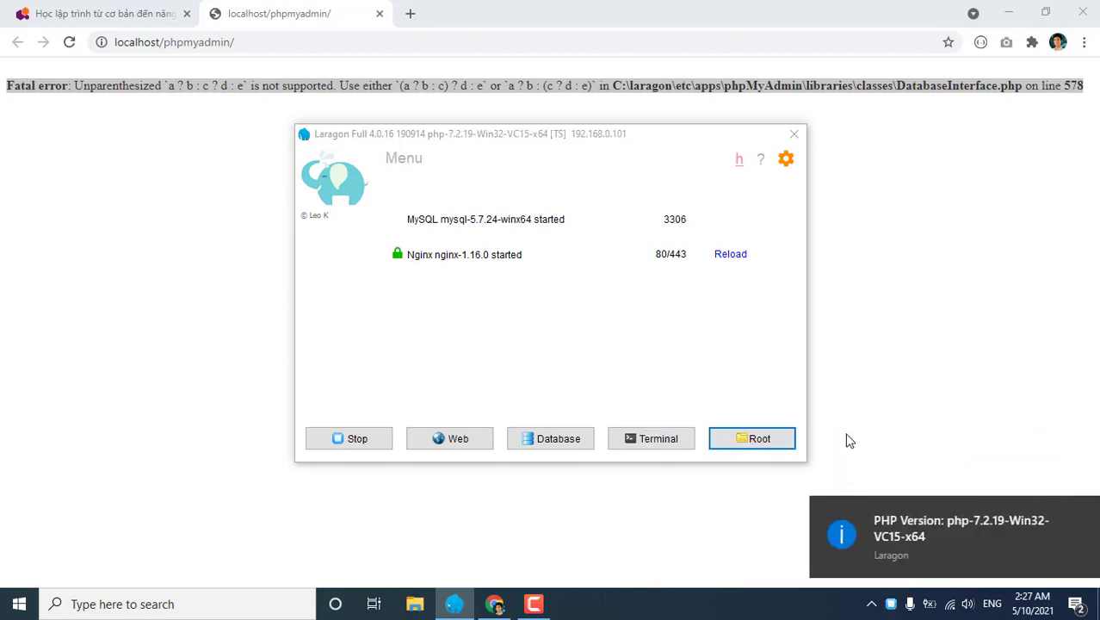
Reload localhost/phpmyadmin until the phpMyAdmin login form appears.
{"action": "left_click", "coordinate": [192, 280]}
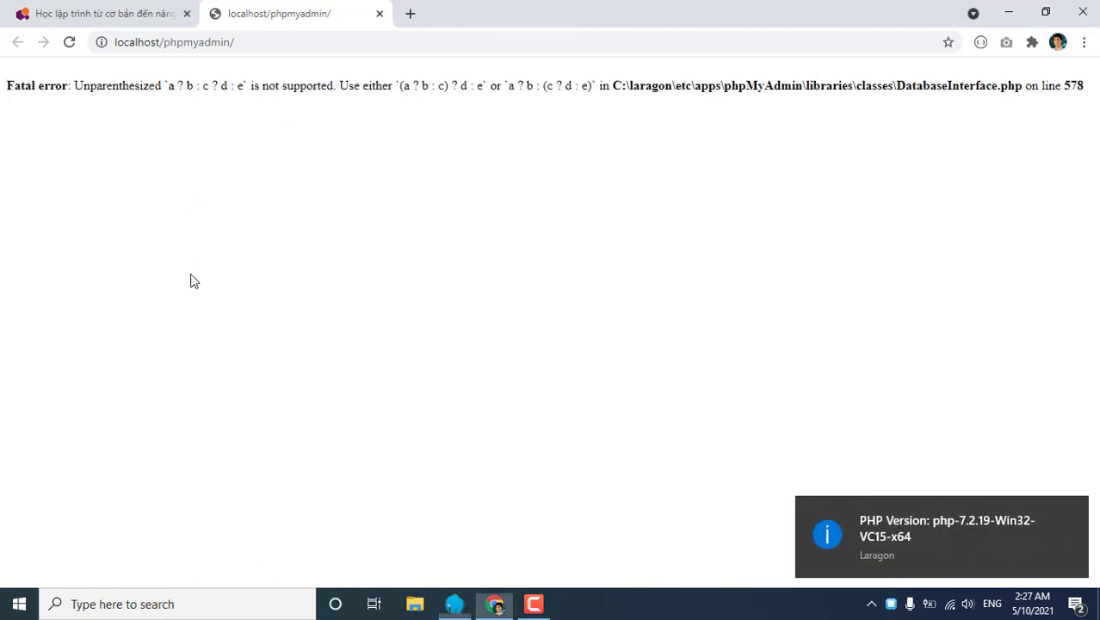
{"action": "left_click", "coordinate": [69, 42]}
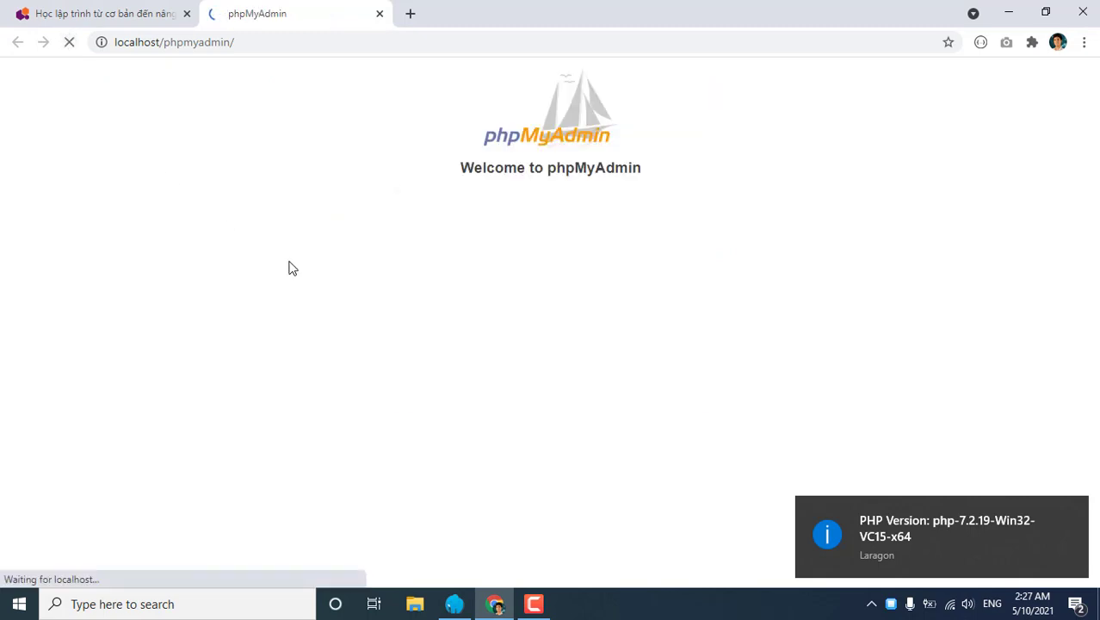
{"action": "left_click", "coordinate": [1073, 511]}
{"action": "left_click", "coordinate": [69, 42]}
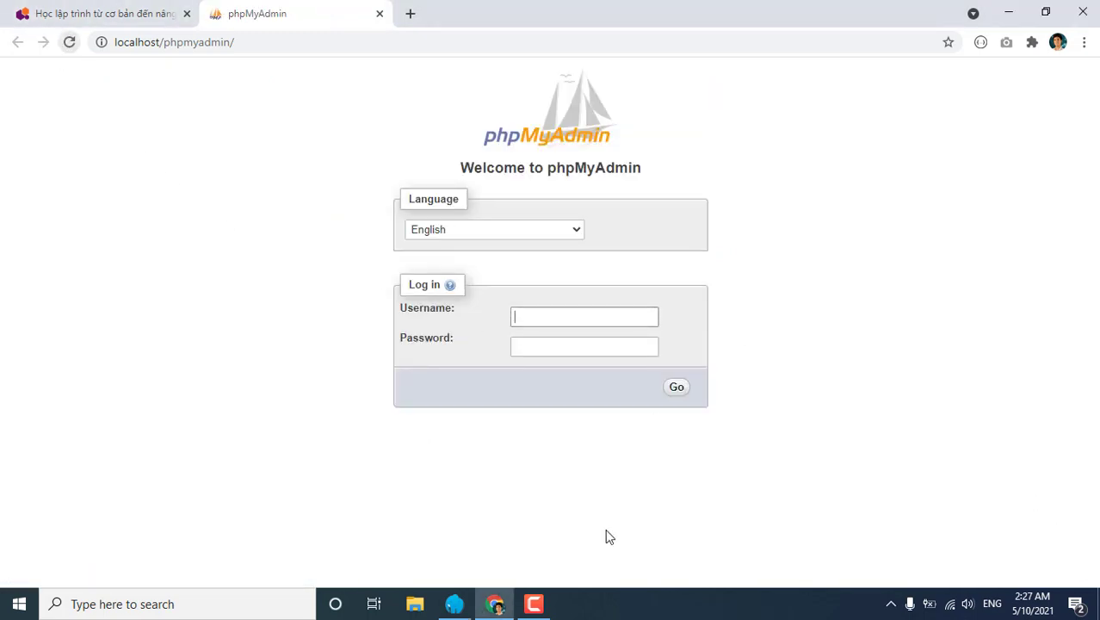
Switch Laragon to php-8.0.6-nts and reload localhost/phpmyadmin, bringing back the ternary fatal error.
{"action": "left_click", "coordinate": [892, 609]}
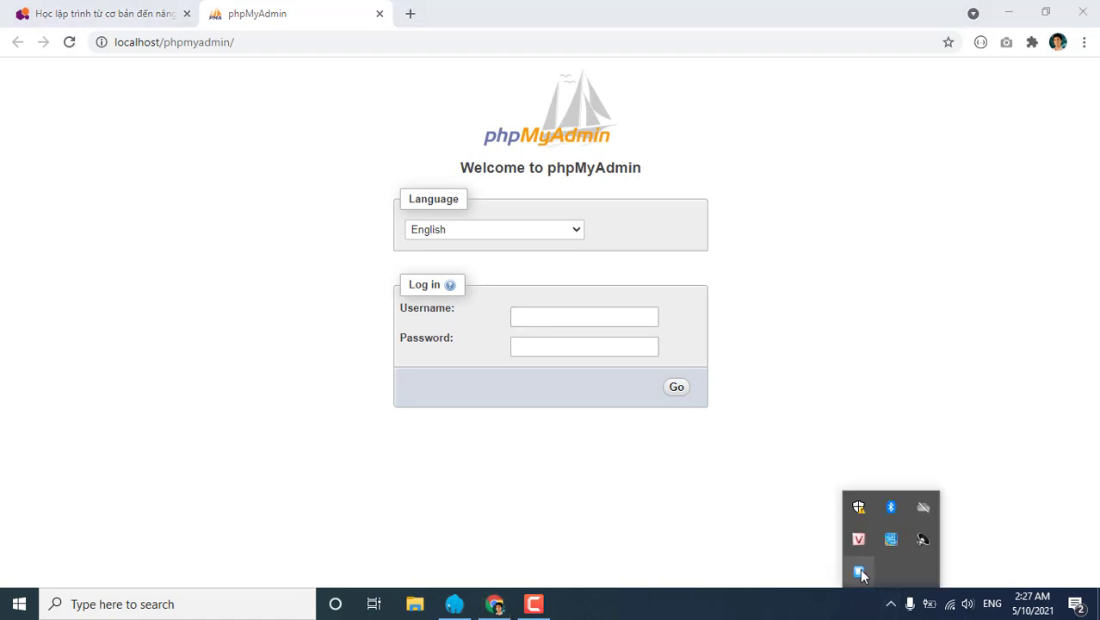
{"action": "right_click", "coordinate": [859, 569]}
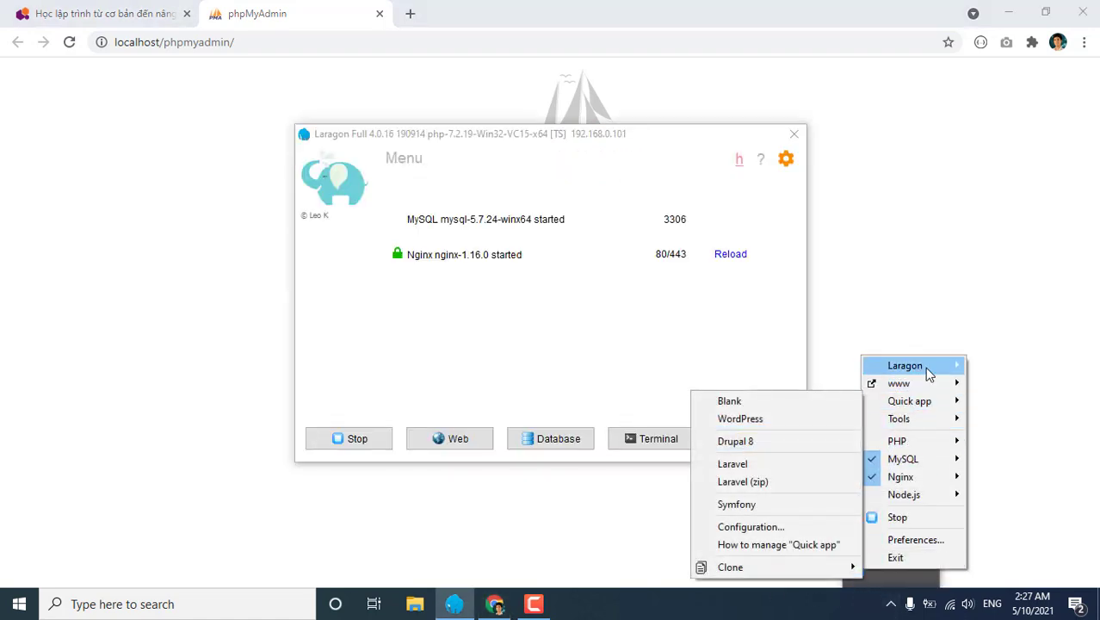
{"action": "mouse_move", "coordinate": [928, 374]}
{"action": "mouse_move", "coordinate": [918, 421]}
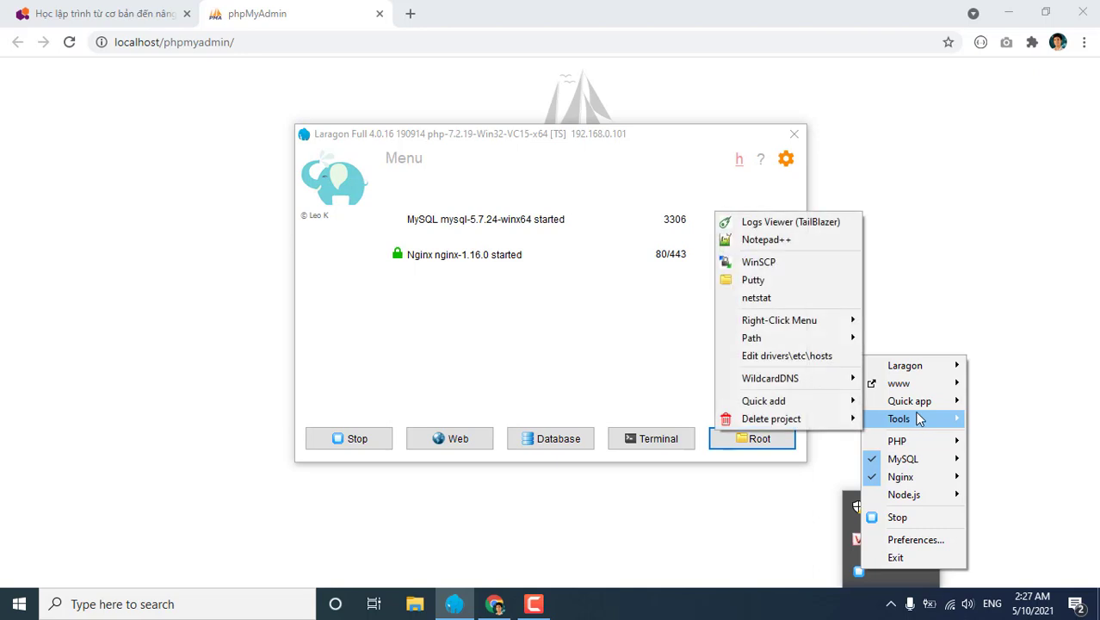
{"action": "mouse_move", "coordinate": [913, 441]}
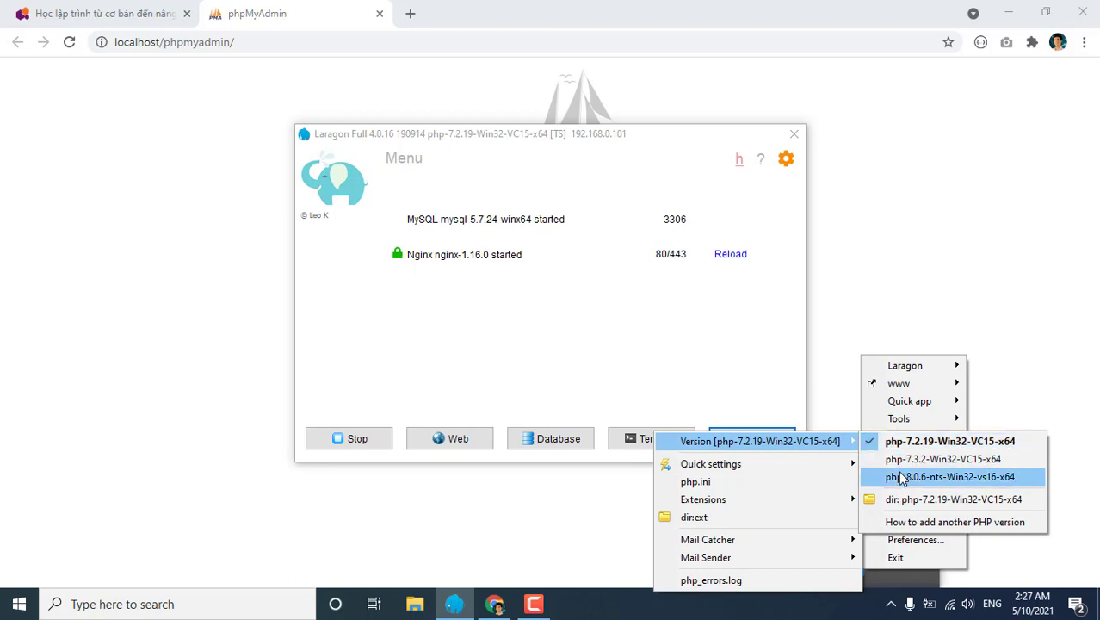
{"action": "left_click", "coordinate": [901, 479]}
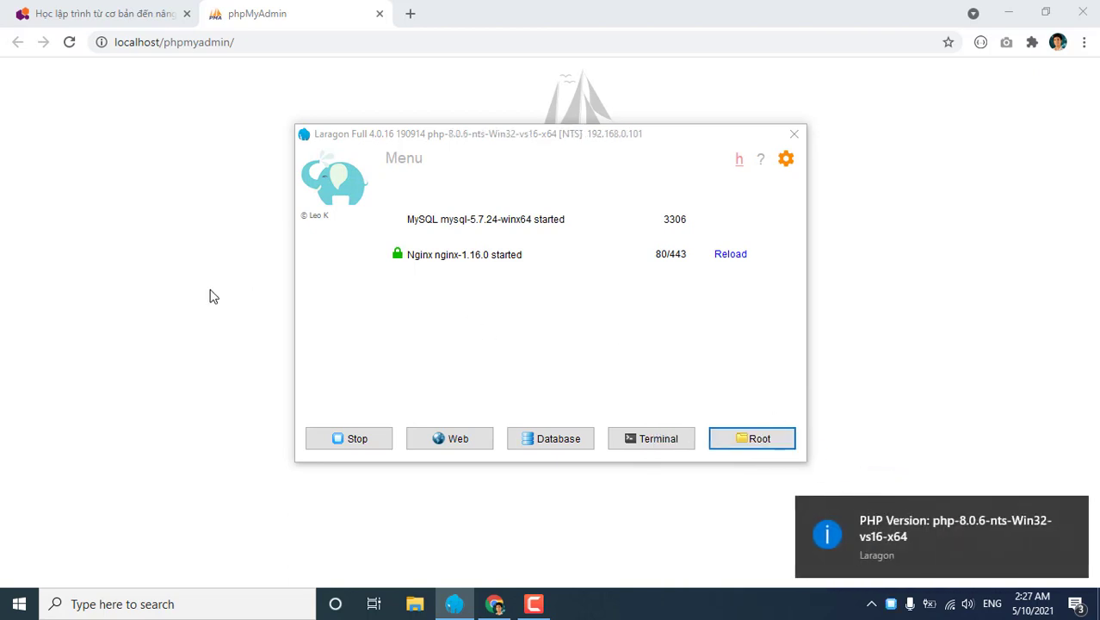
{"action": "left_click", "coordinate": [213, 296]}
{"action": "left_click", "coordinate": [70, 43]}
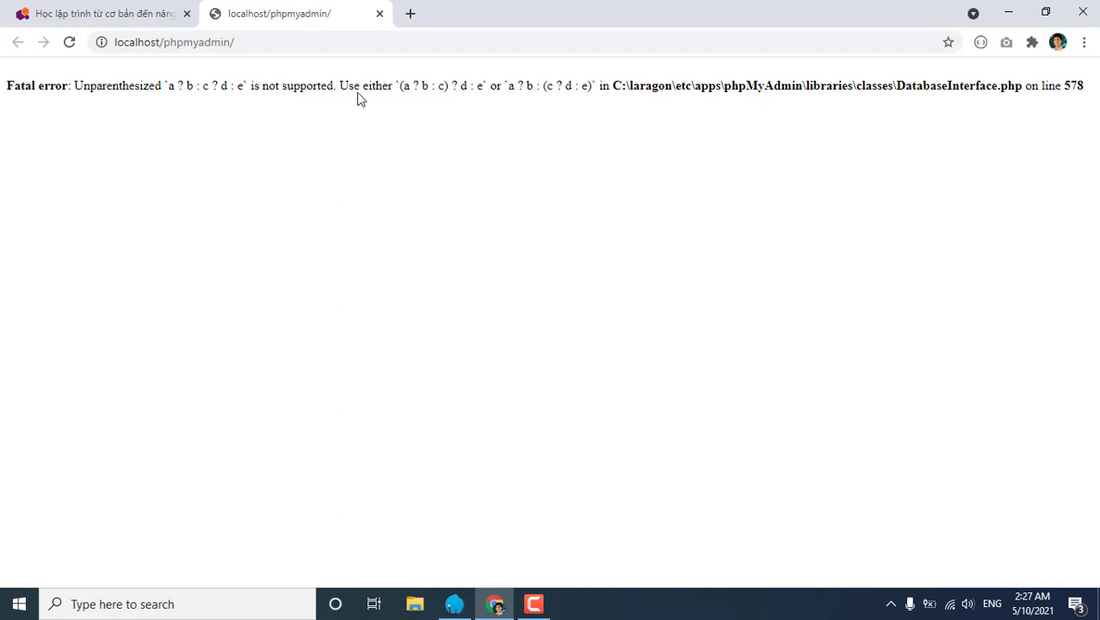
Search Google for 'phpmyadmin for php8' in a new tab and open phpmyadmin.net/news.
{"action": "left_click", "coordinate": [411, 16]}
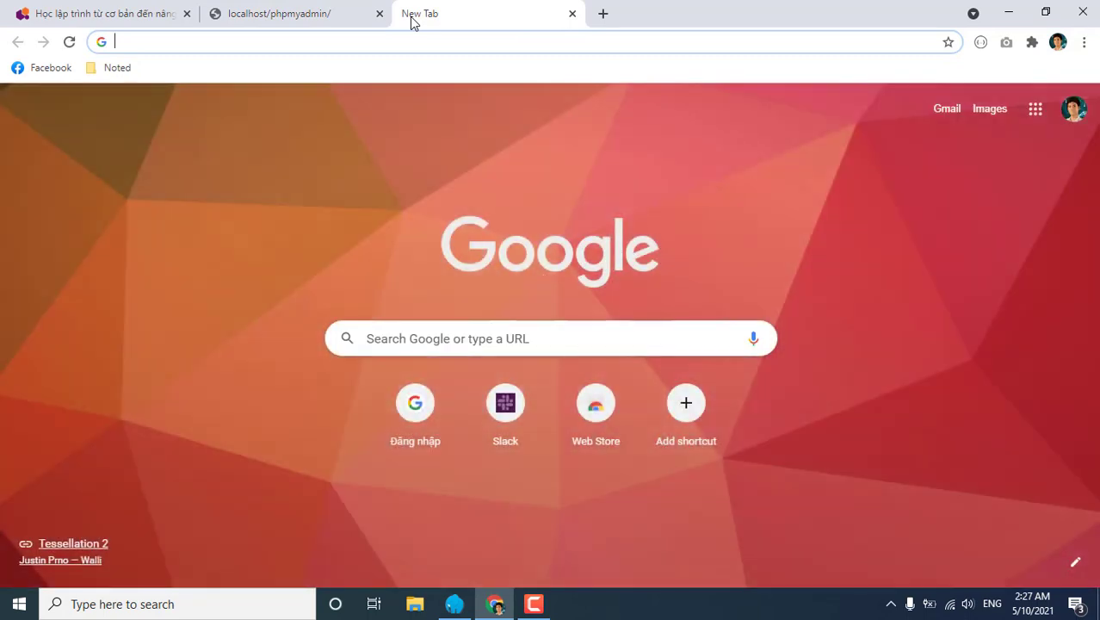
{"action": "type", "text": "phpmyadm"}
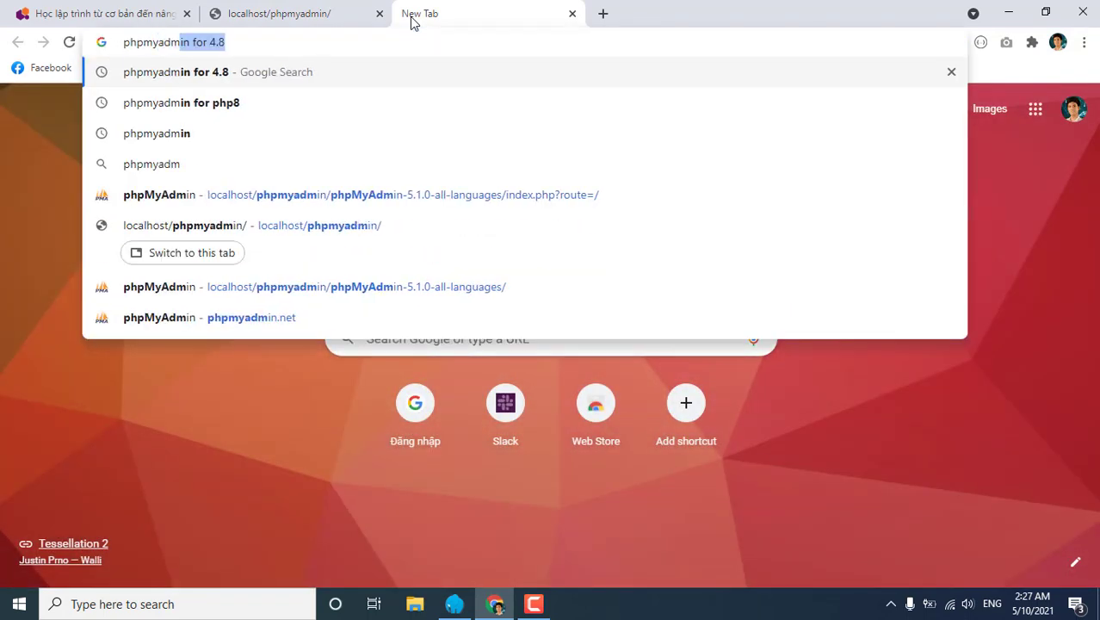
{"action": "type", "text": "in for 4"}
{"action": "key", "text": "BackSpace"}
{"action": "key", "text": "BackSpace"}
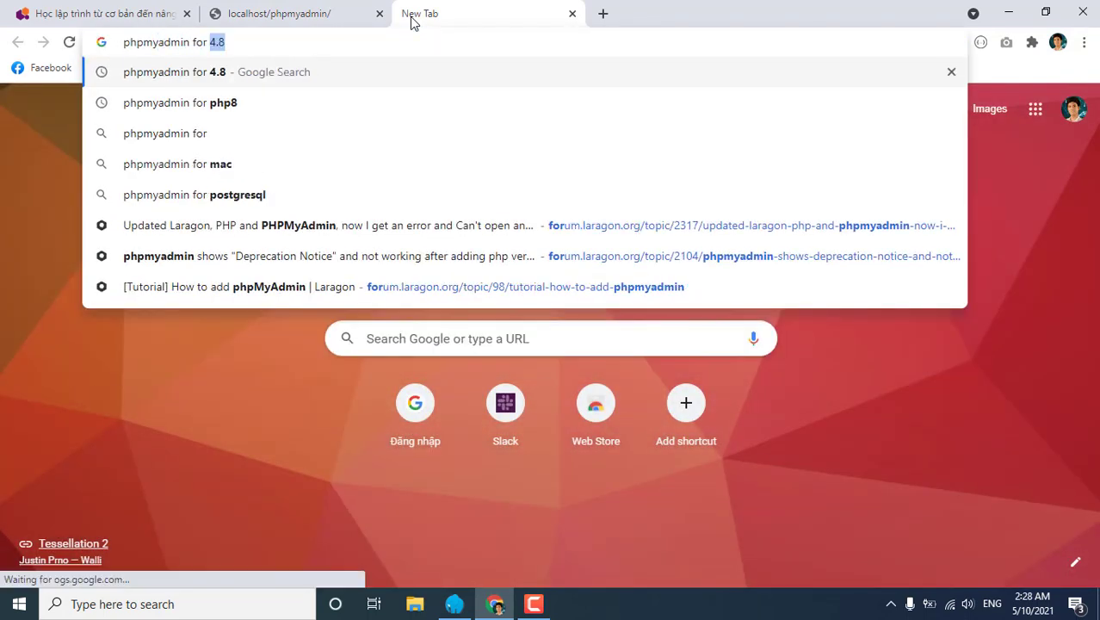
{"action": "type", "text": "php8"}
{"action": "key", "text": "Return"}
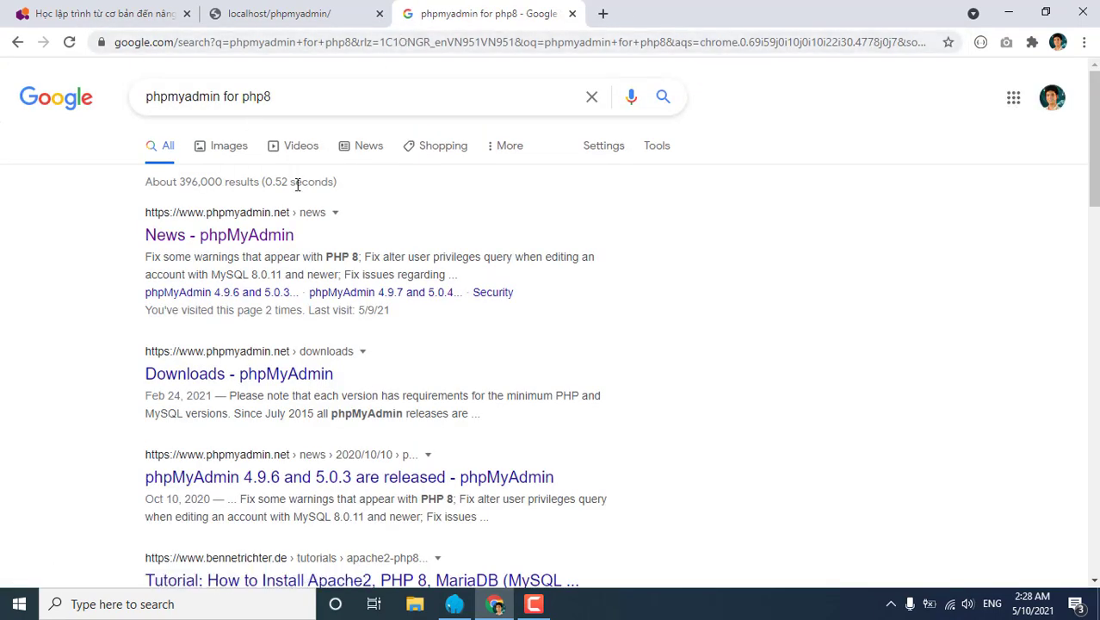
{"action": "left_click", "coordinate": [268, 241]}
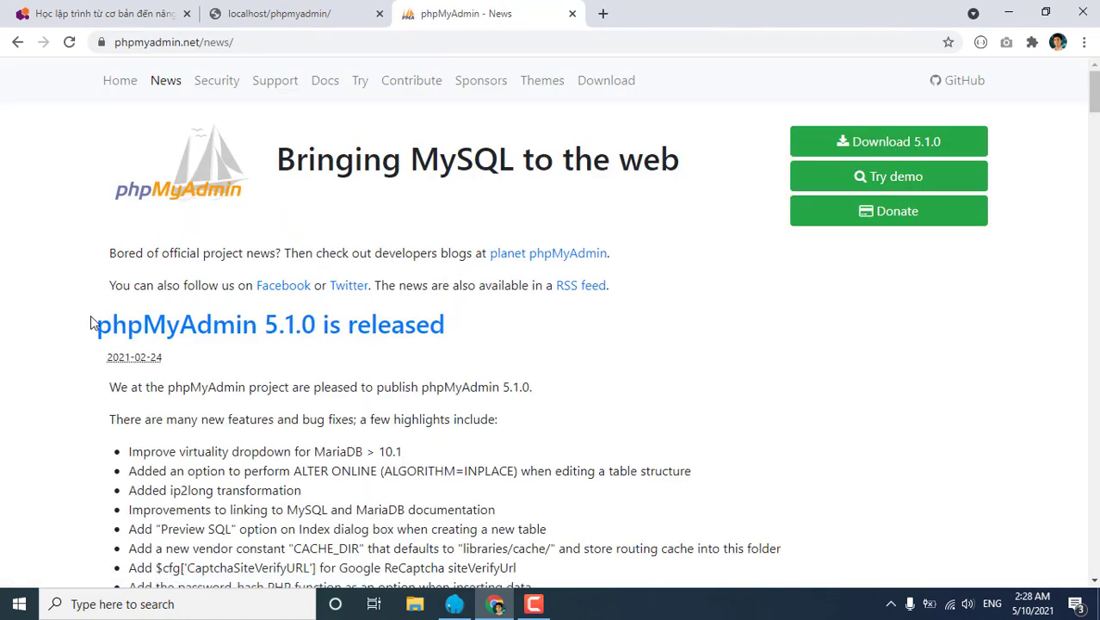
Skim the 5.1.0 release notes, then download phpMyAdmin-5.1.0-all-languages.zip.
{"action": "left_click_drag", "start_coordinate": [91, 322], "coordinate": [442, 326]}
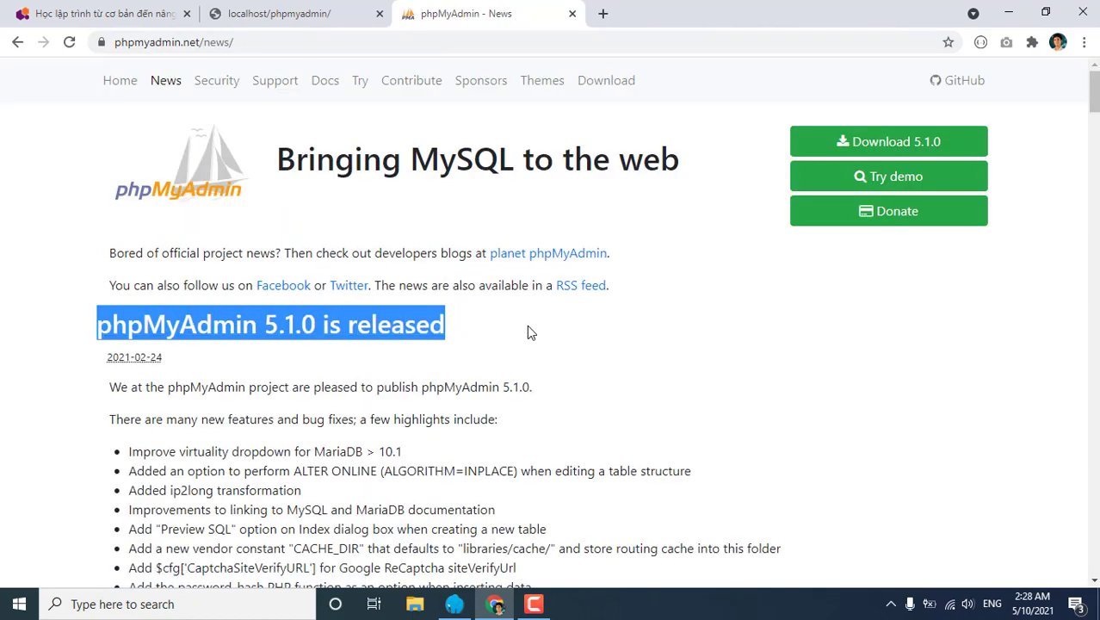
{"action": "scroll", "coordinate": [523, 324], "scroll_direction": "down", "scroll_amount": 5}
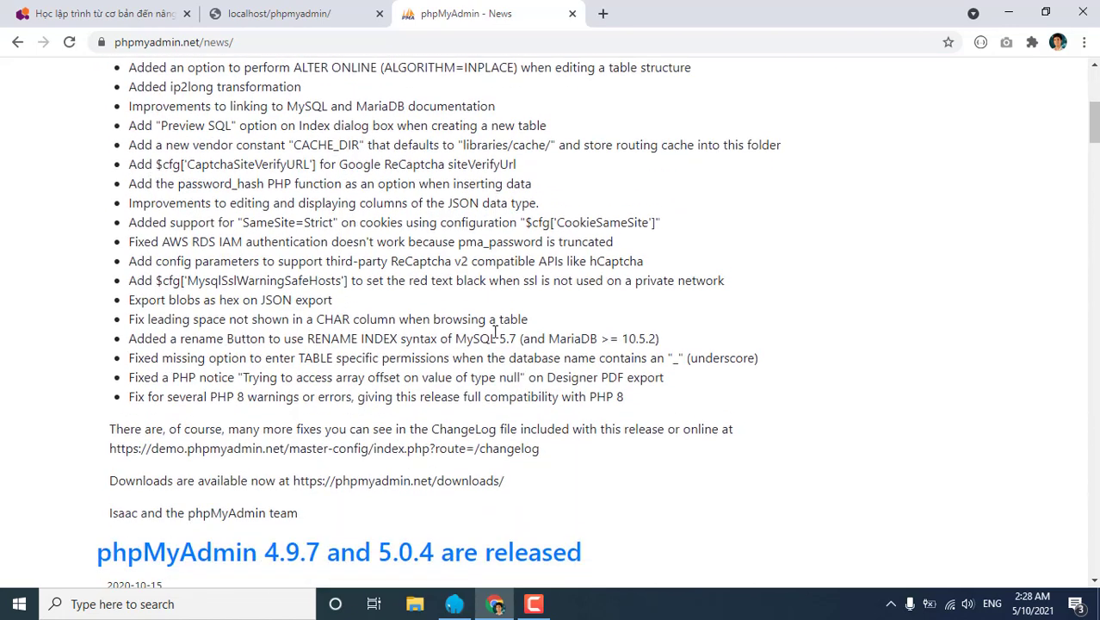
{"action": "left_click_drag", "start_coordinate": [172, 396], "coordinate": [574, 397]}
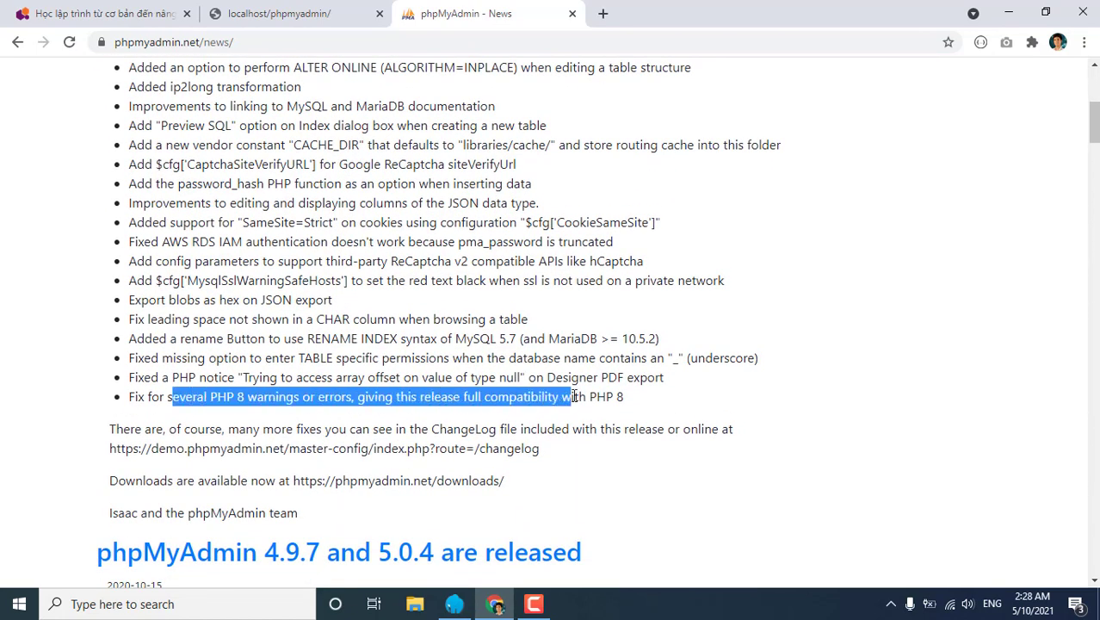
{"action": "left_click_drag", "start_coordinate": [560, 452], "coordinate": [226, 319]}
{"action": "scroll", "coordinate": [741, 336], "scroll_direction": "up", "scroll_amount": 5}
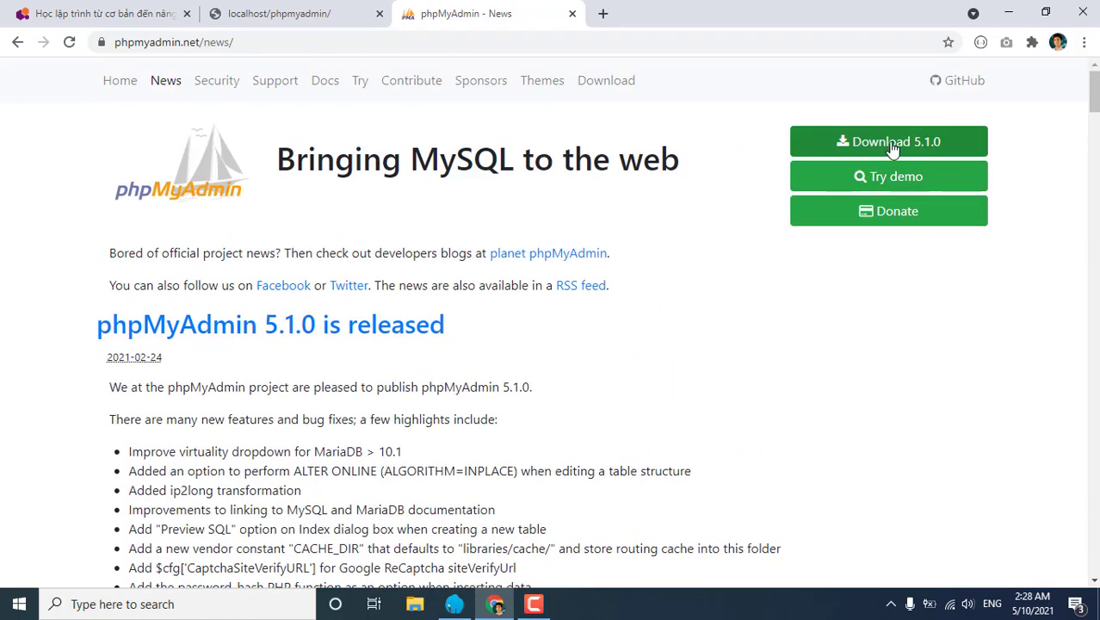
{"action": "left_click", "coordinate": [896, 142]}
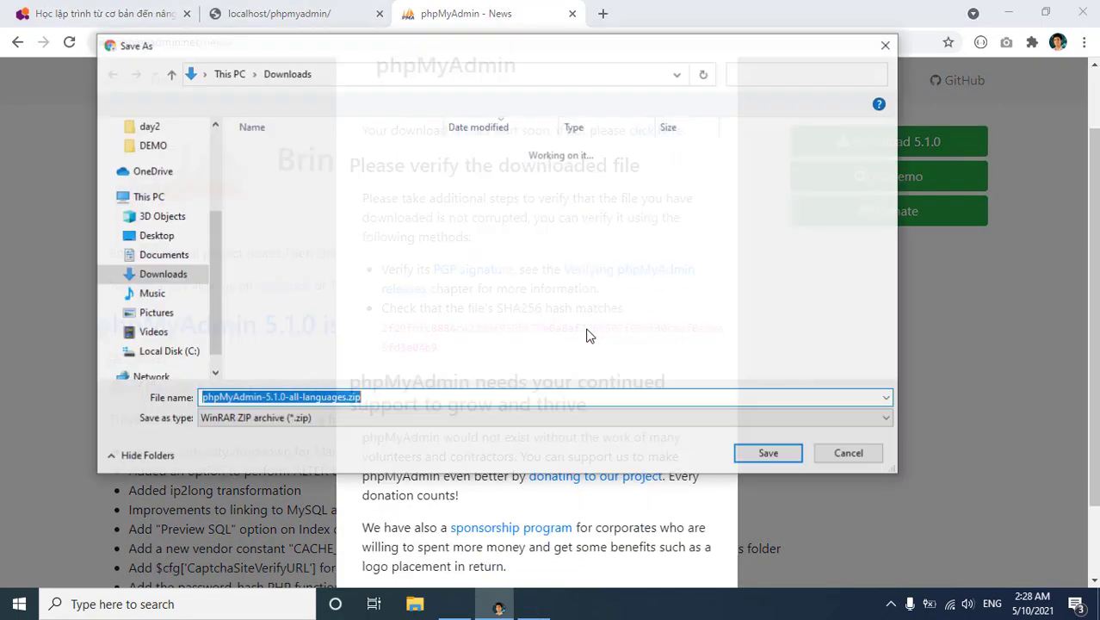
Save phpMyAdmin-5.1.0-all-languages.zip to Downloads and show it in a maximized File Explorer window.
{"action": "left_click", "coordinate": [769, 454]}
{"action": "left_click", "coordinate": [815, 337]}
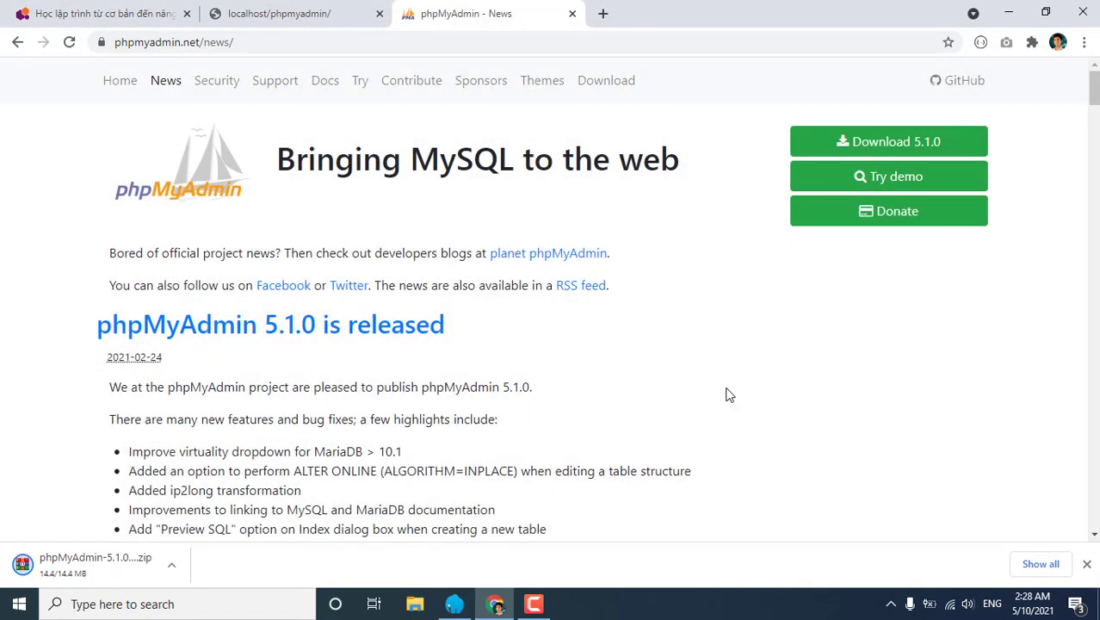
{"action": "left_click", "coordinate": [178, 568]}
{"action": "left_click", "coordinate": [213, 517]}
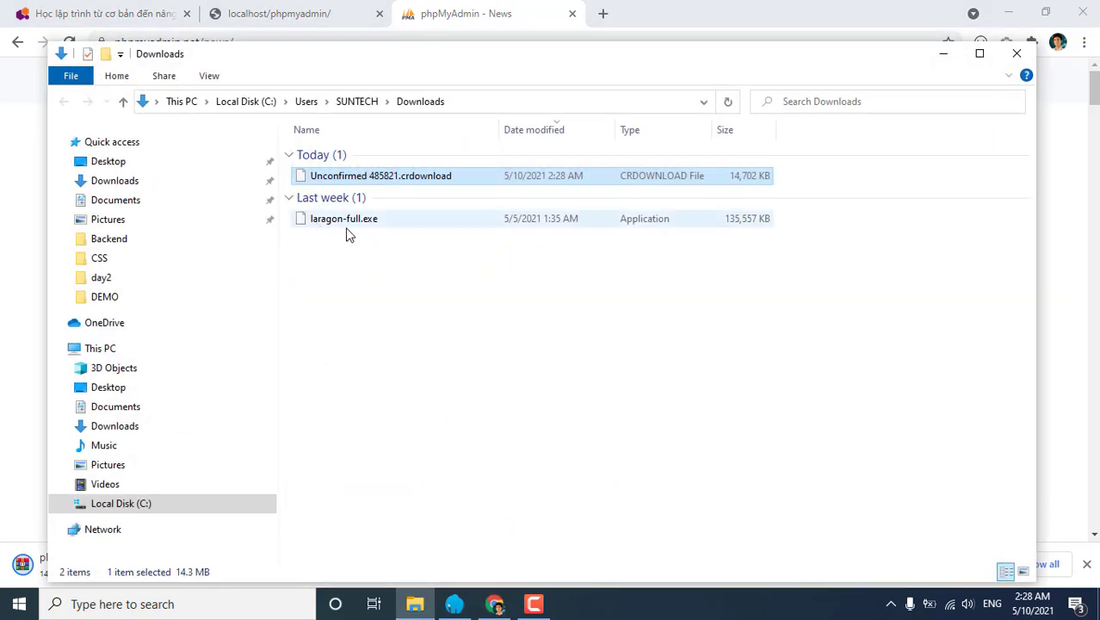
{"action": "double_click", "coordinate": [463, 64]}
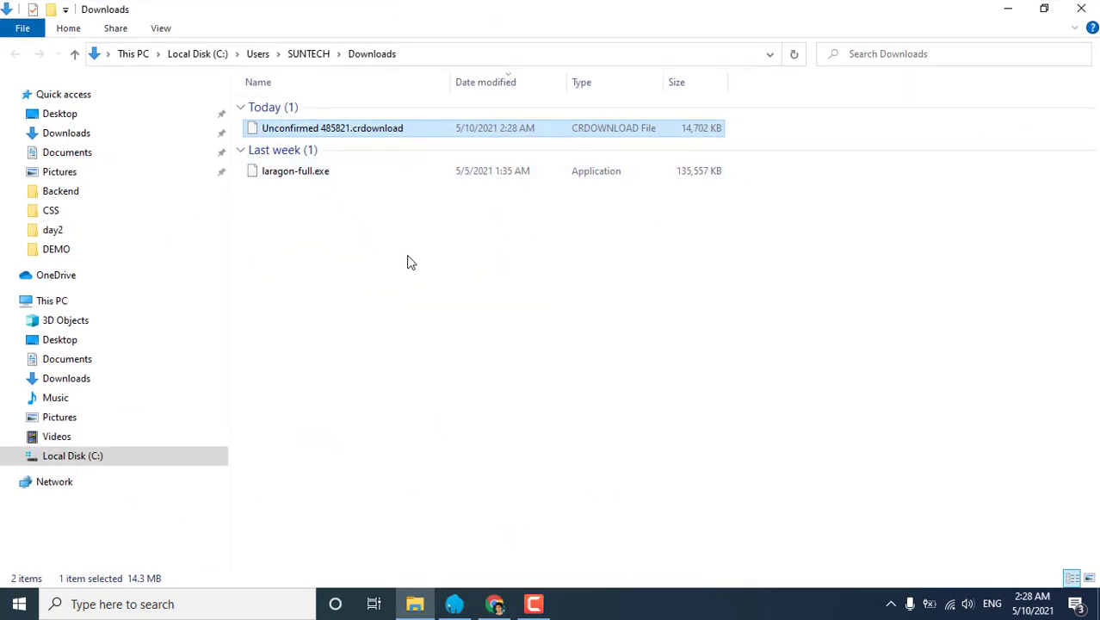
Stop Laragon's running services and bring the Downloads folder window back to the front.
{"action": "left_click", "coordinate": [379, 442]}
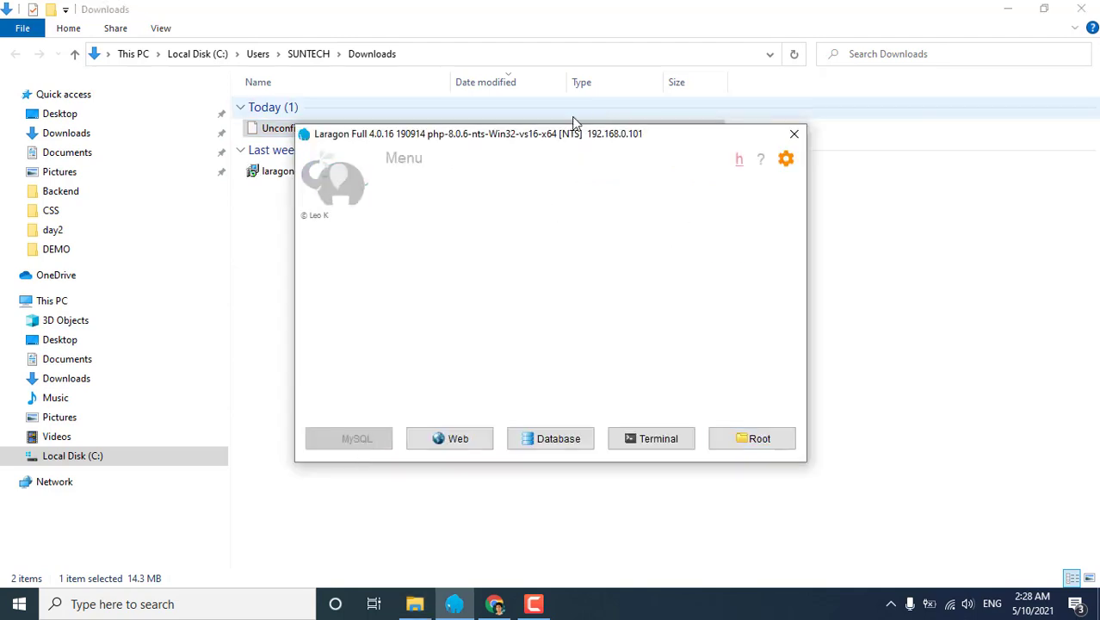
{"action": "left_click_drag", "start_coordinate": [556, 138], "coordinate": [806, 109]}
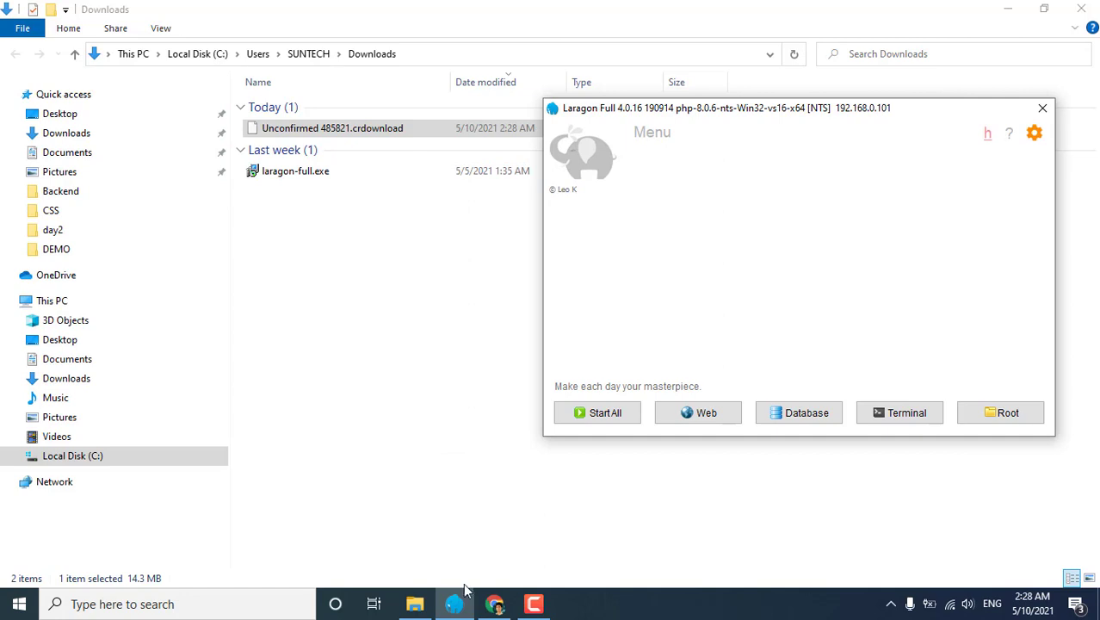
{"action": "left_click", "coordinate": [494, 604]}
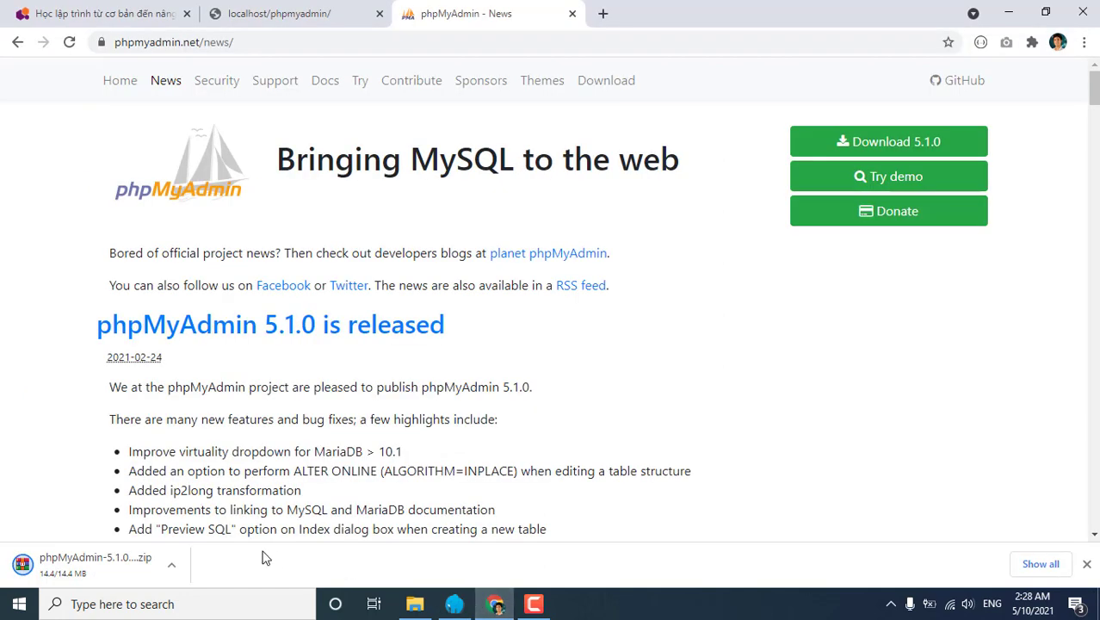
{"action": "left_click", "coordinate": [173, 566]}
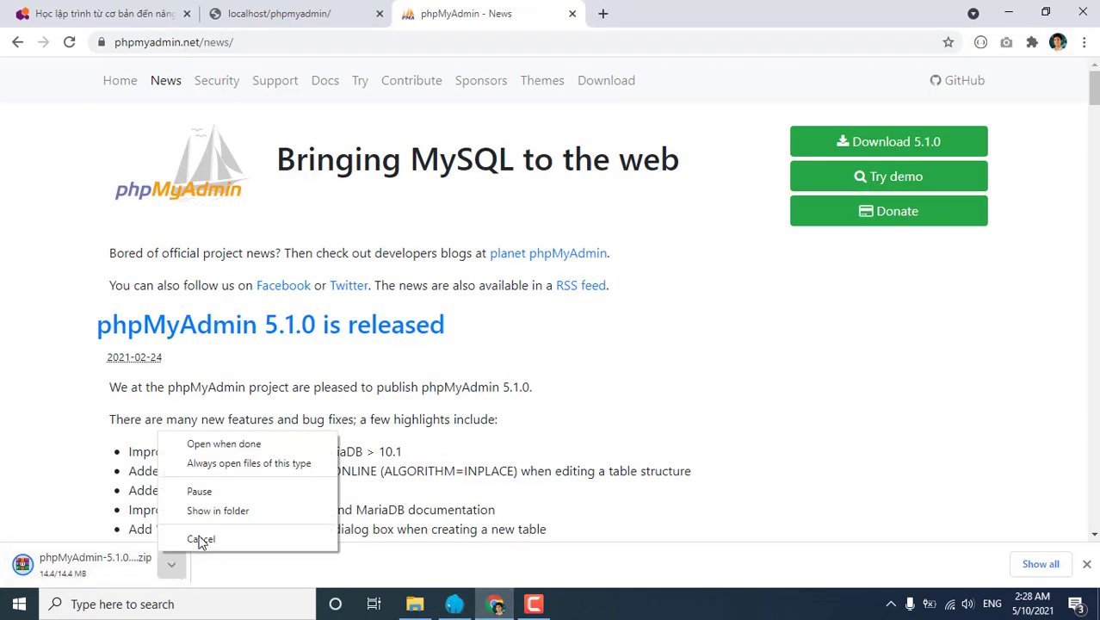
{"action": "left_click", "coordinate": [217, 511]}
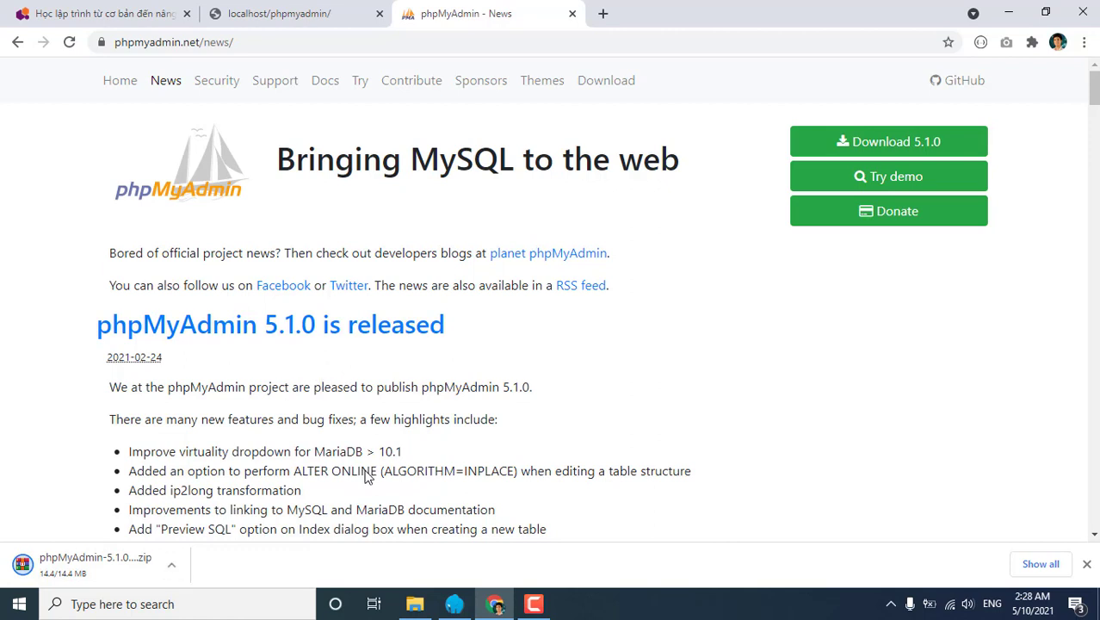
{"action": "left_click", "coordinate": [358, 238]}
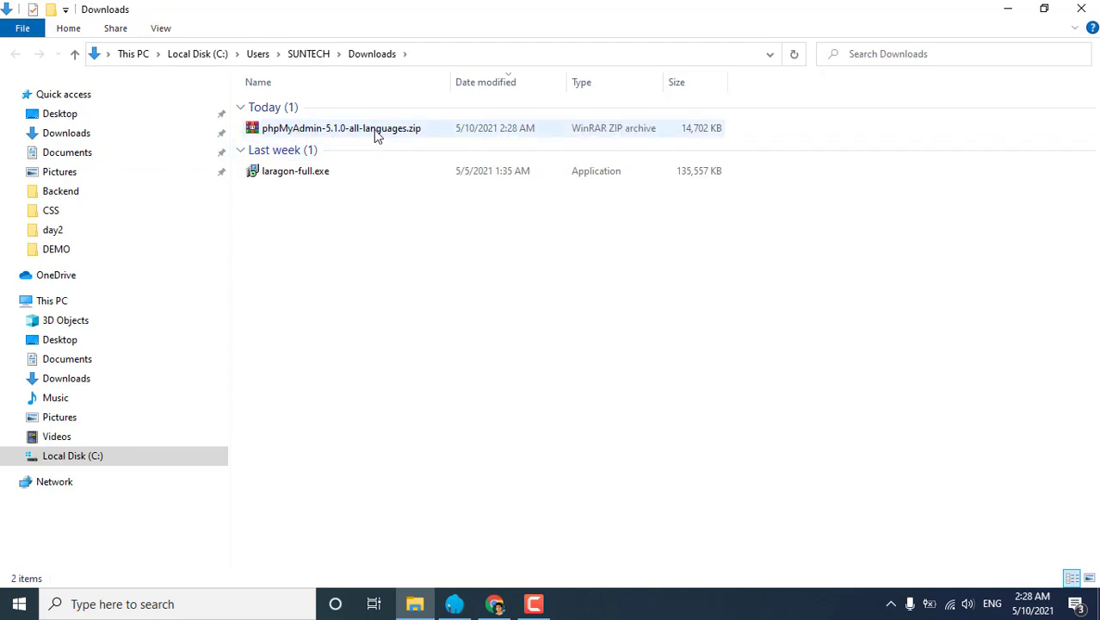
Extract the zip here and open the resulting phpMyAdmin-5.1.0-all-languages folder.
{"action": "left_click", "coordinate": [377, 136]}
{"action": "right_click", "coordinate": [376, 136]}
{"action": "left_click", "coordinate": [324, 251]}
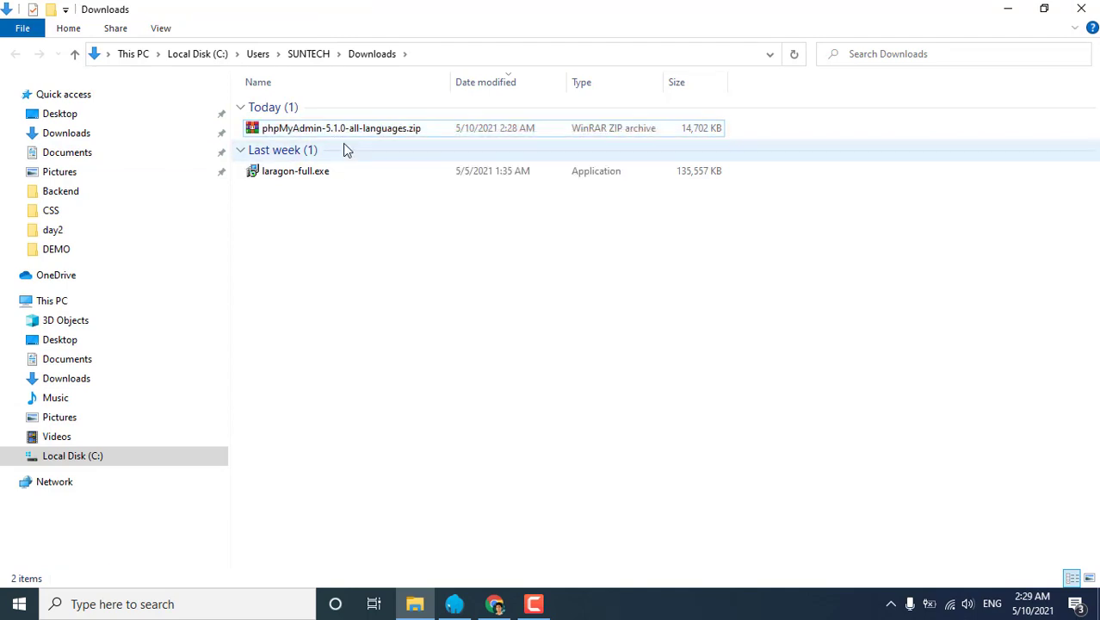
{"action": "right_click", "coordinate": [347, 133]}
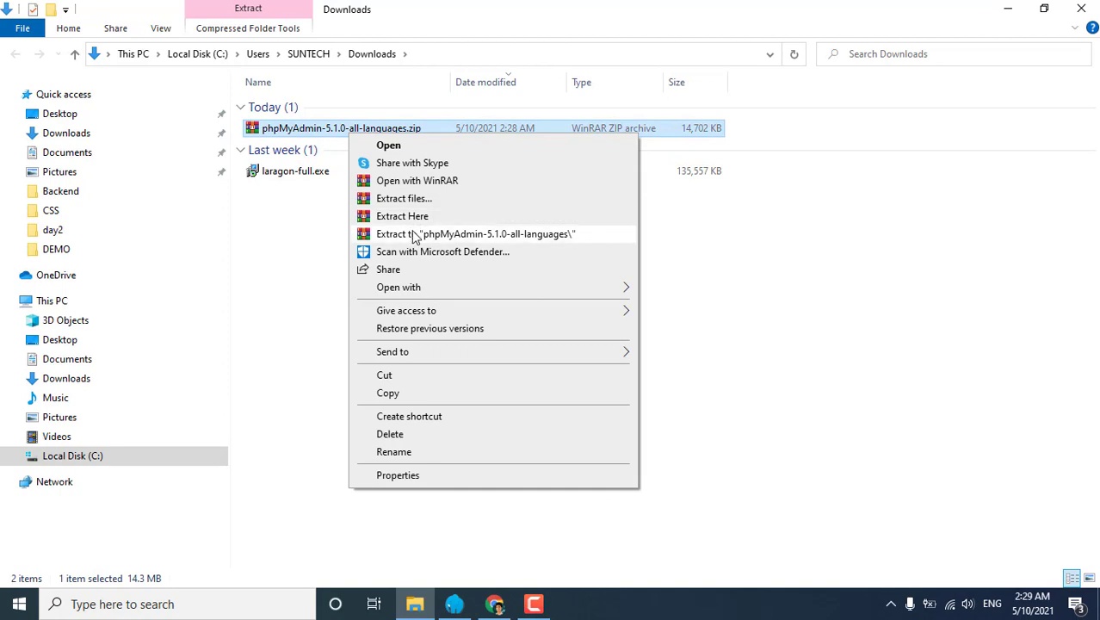
{"action": "left_click", "coordinate": [417, 217]}
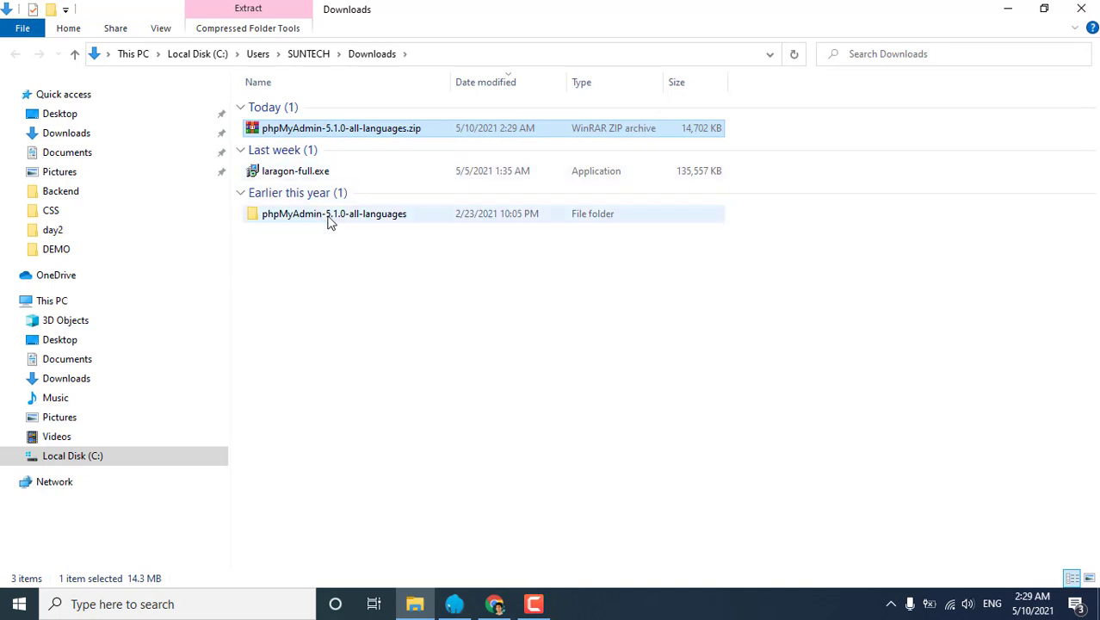
{"action": "double_click", "coordinate": [328, 222]}
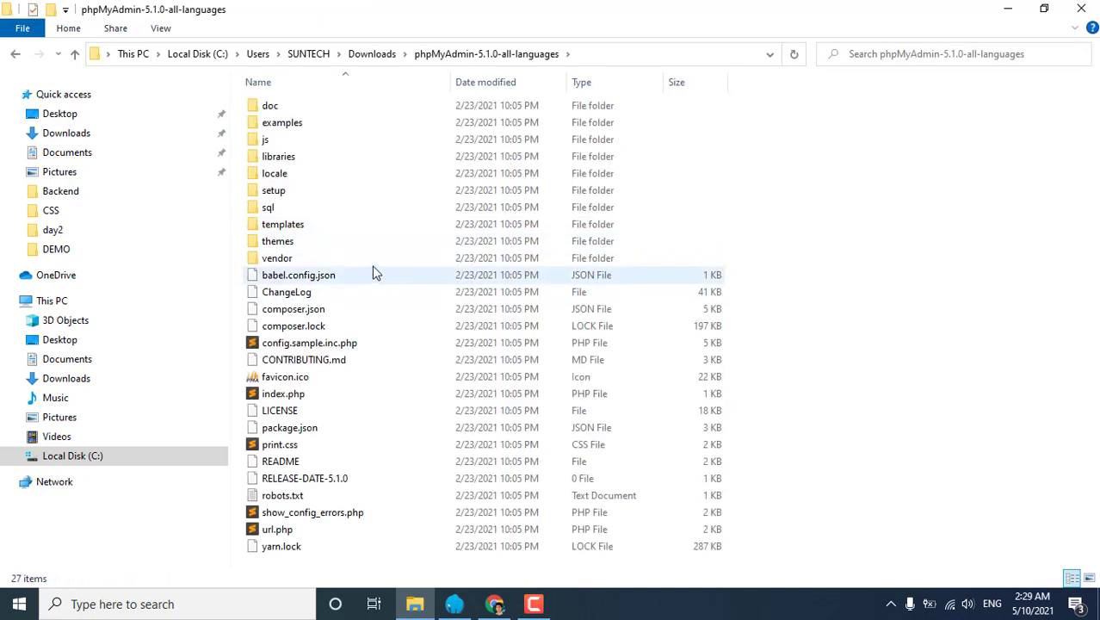
Go back to Downloads, then into Local Disk (C:) and its laragon folder.
{"action": "left_click", "coordinate": [373, 55]}
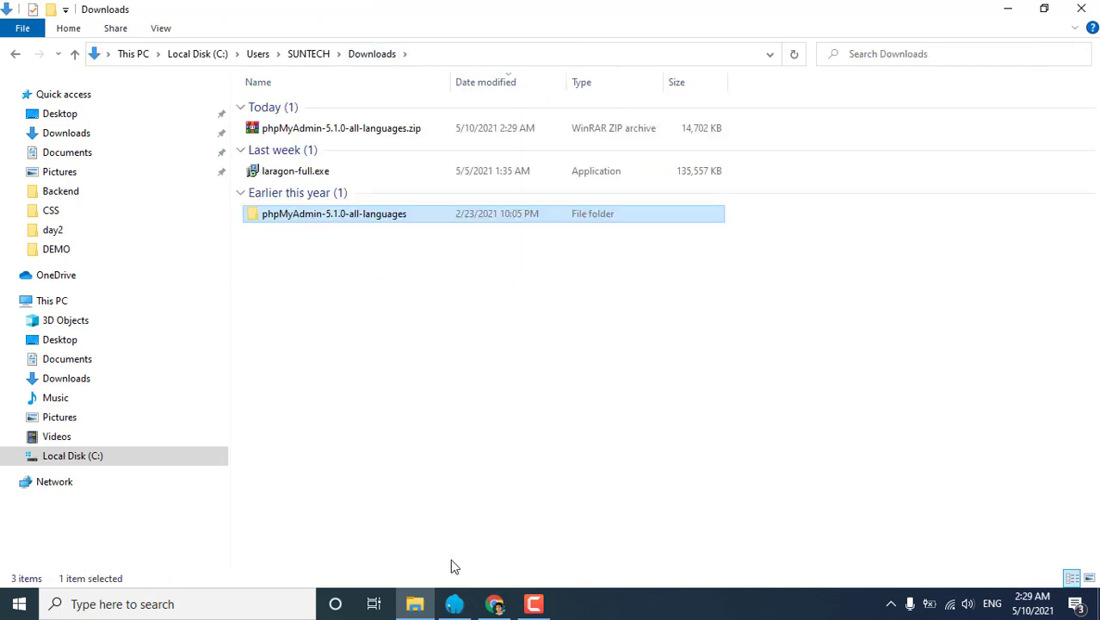
{"action": "left_click", "coordinate": [98, 461]}
{"action": "double_click", "coordinate": [296, 126]}
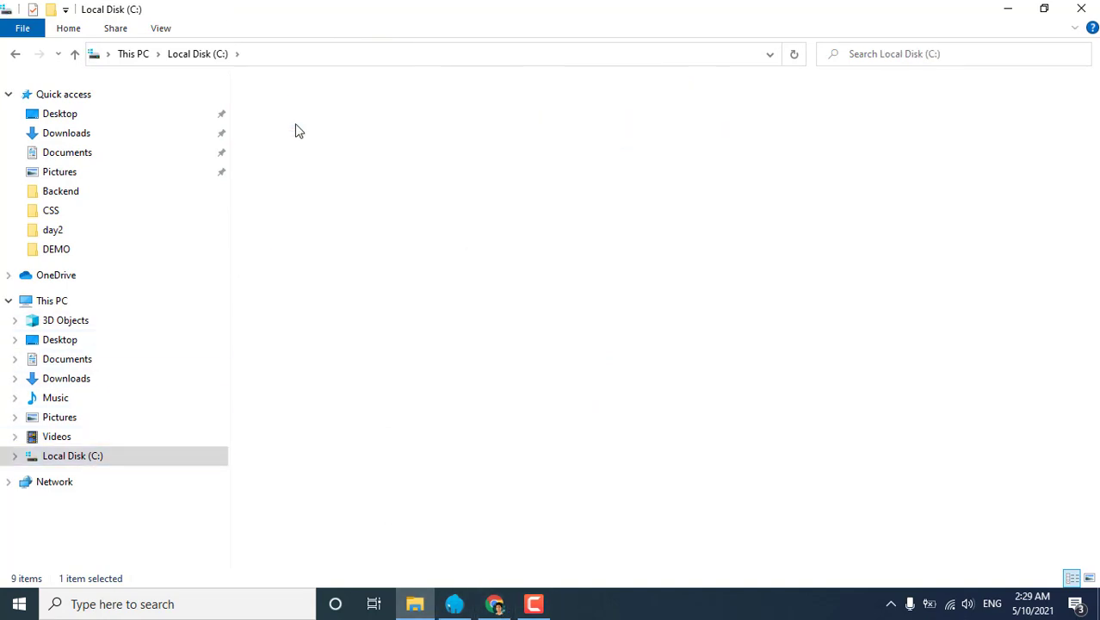
Open C:\laragon\etc\apps\phpMyAdmin and delete all 117 old phpMyAdmin items.
{"action": "double_click", "coordinate": [269, 140]}
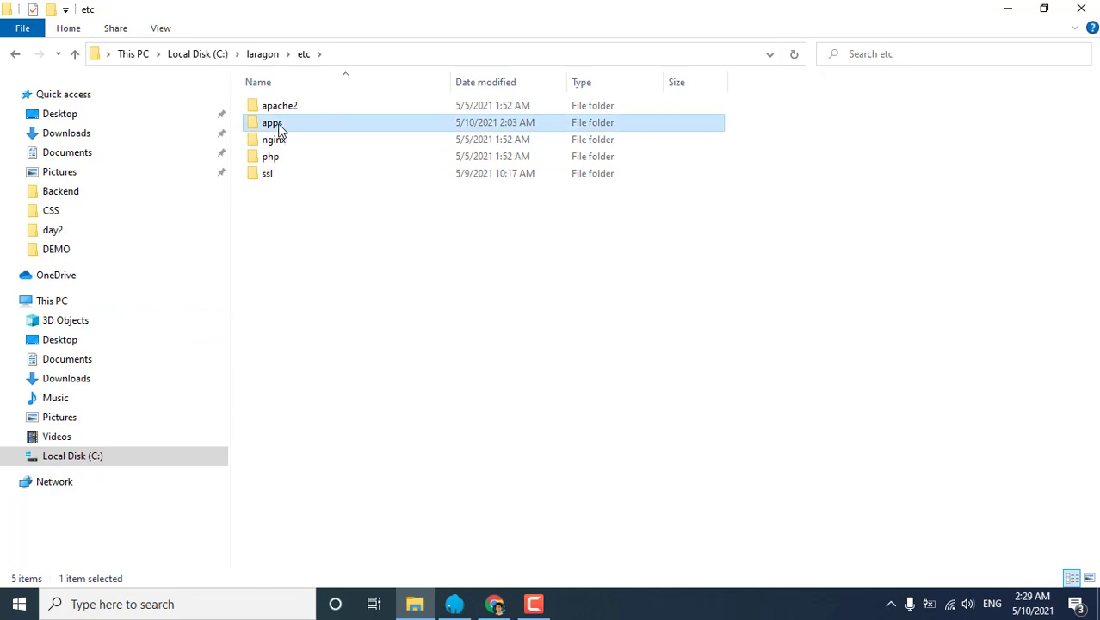
{"action": "double_click", "coordinate": [276, 125]}
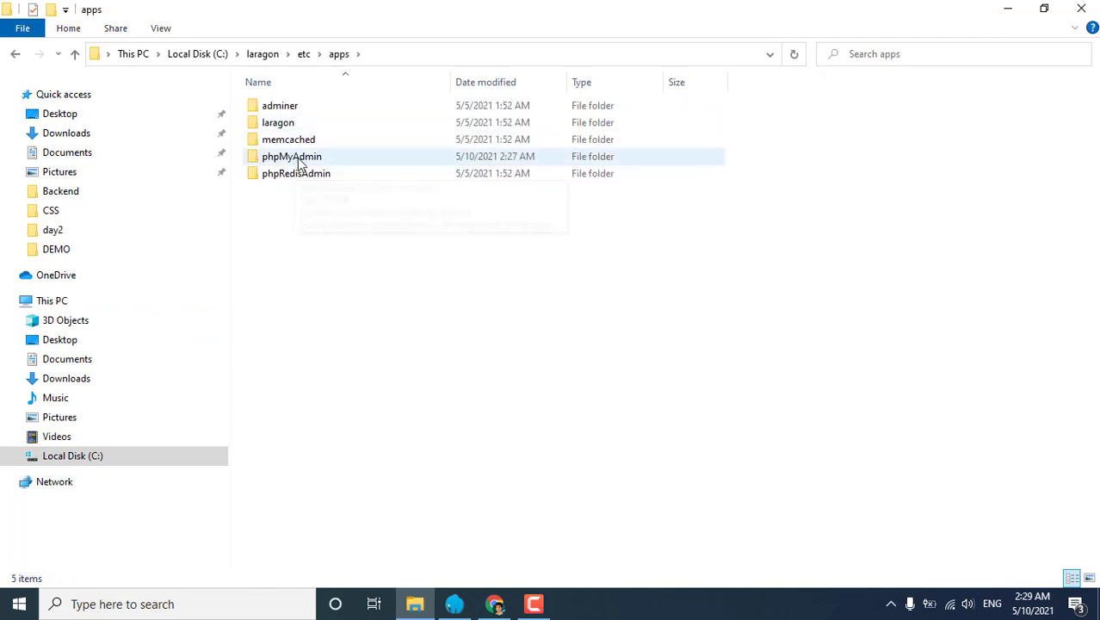
{"action": "double_click", "coordinate": [297, 158]}
{"action": "left_click", "coordinate": [373, 188]}
{"action": "key", "text": "ctrl+a"}
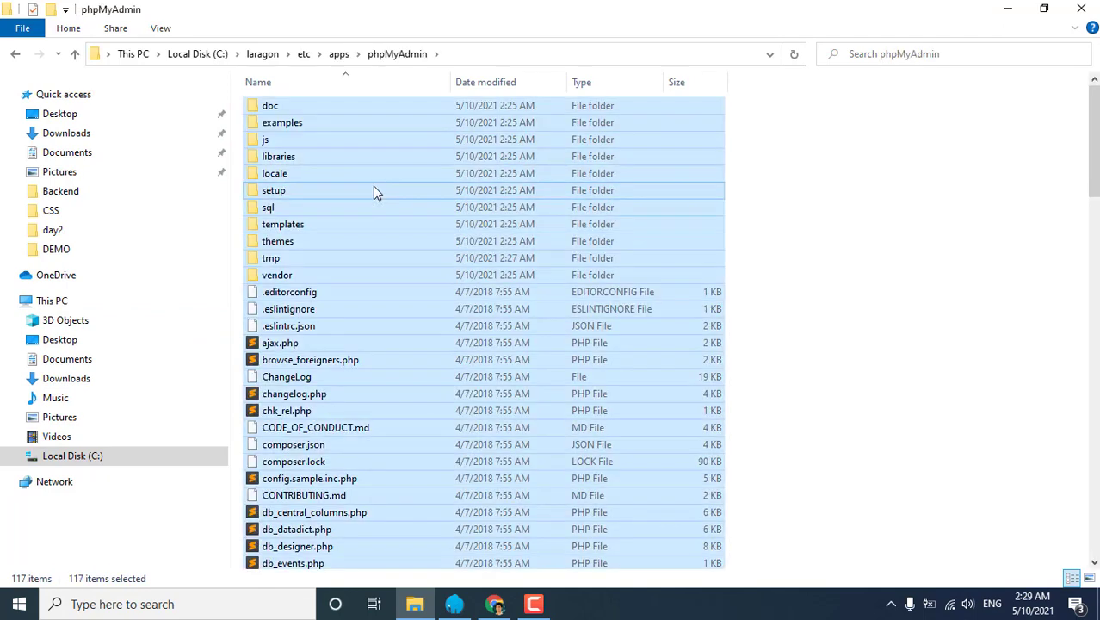
{"action": "key", "text": "Delete"}
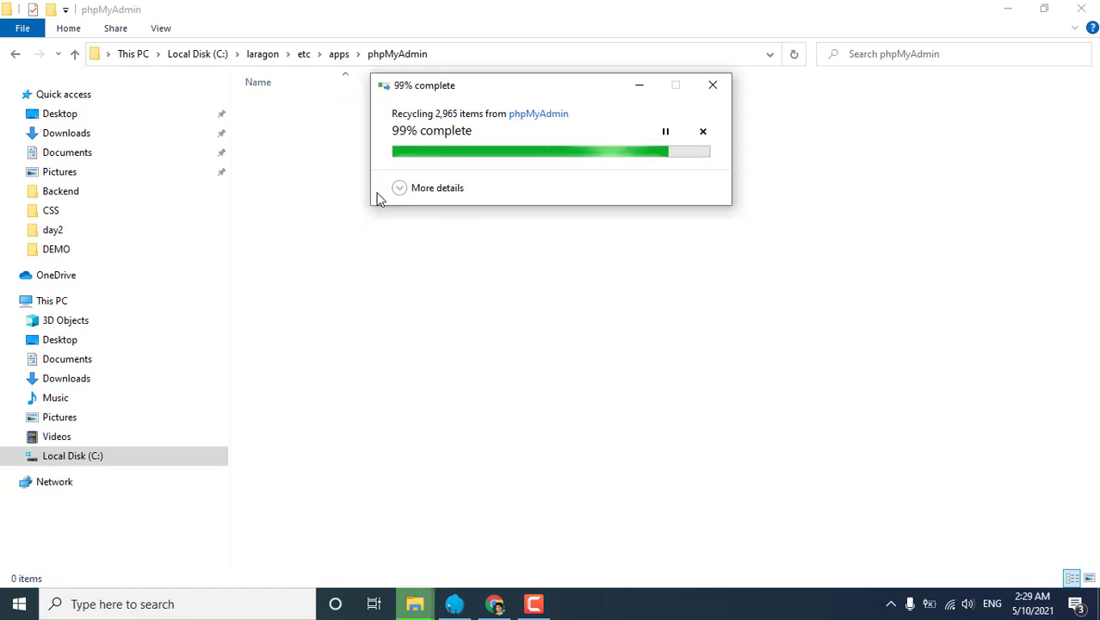
Place a second Explorer window showing the extracted phpMyAdmin-5.1.0-all-languages folder beside the empty one.
{"action": "left_click_drag", "start_coordinate": [485, 30], "coordinate": [752, 64]}
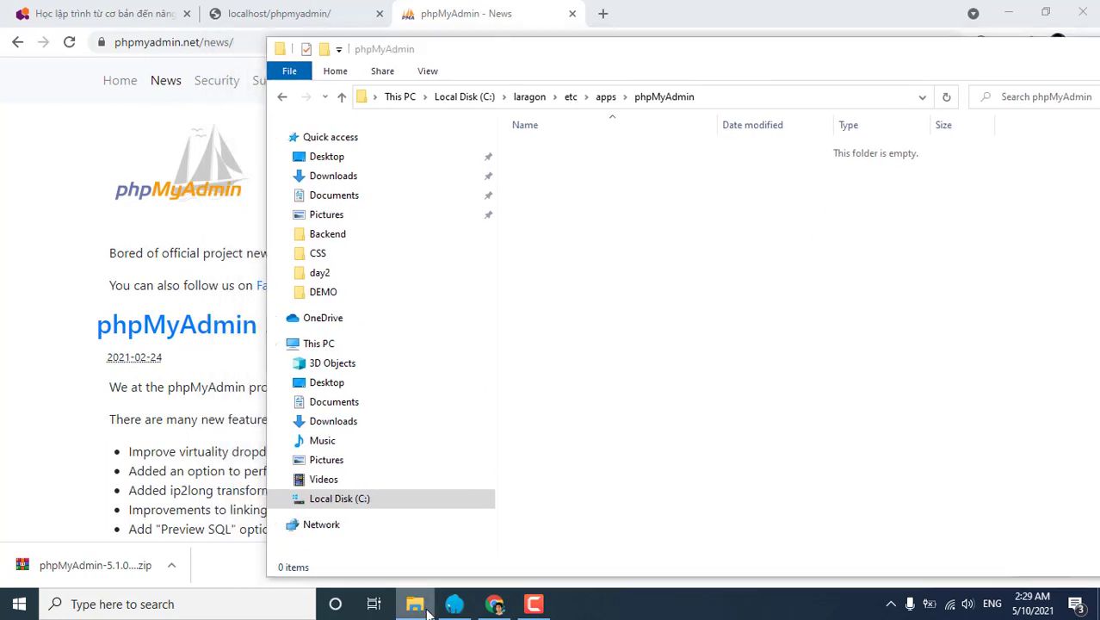
{"action": "left_click_drag", "start_coordinate": [424, 611], "coordinate": [429, 523]}
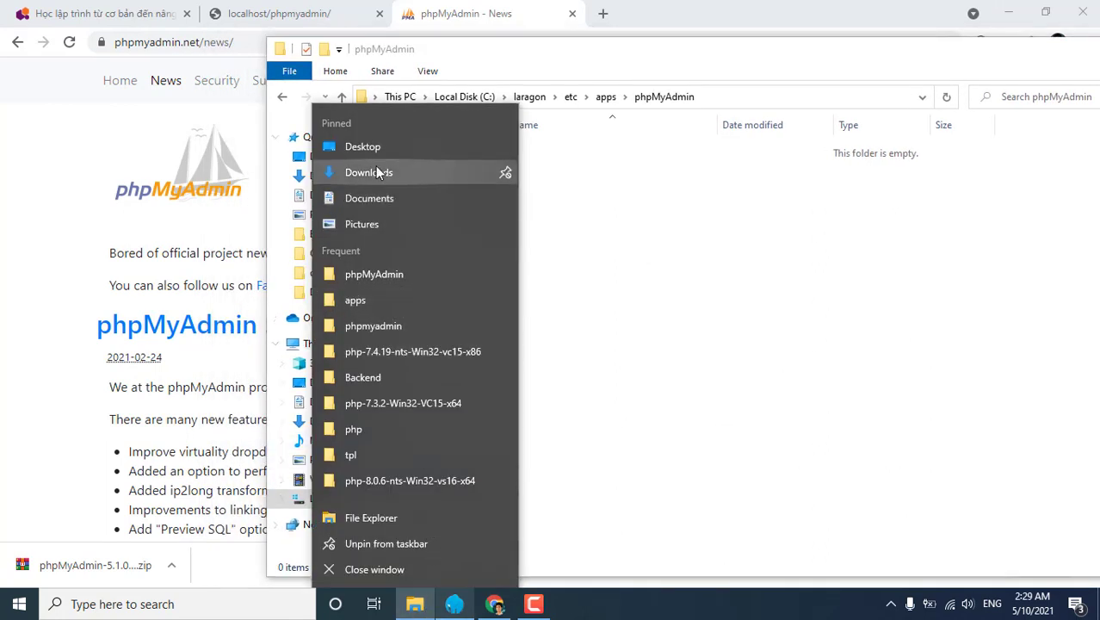
{"action": "key", "text": "Escape"}
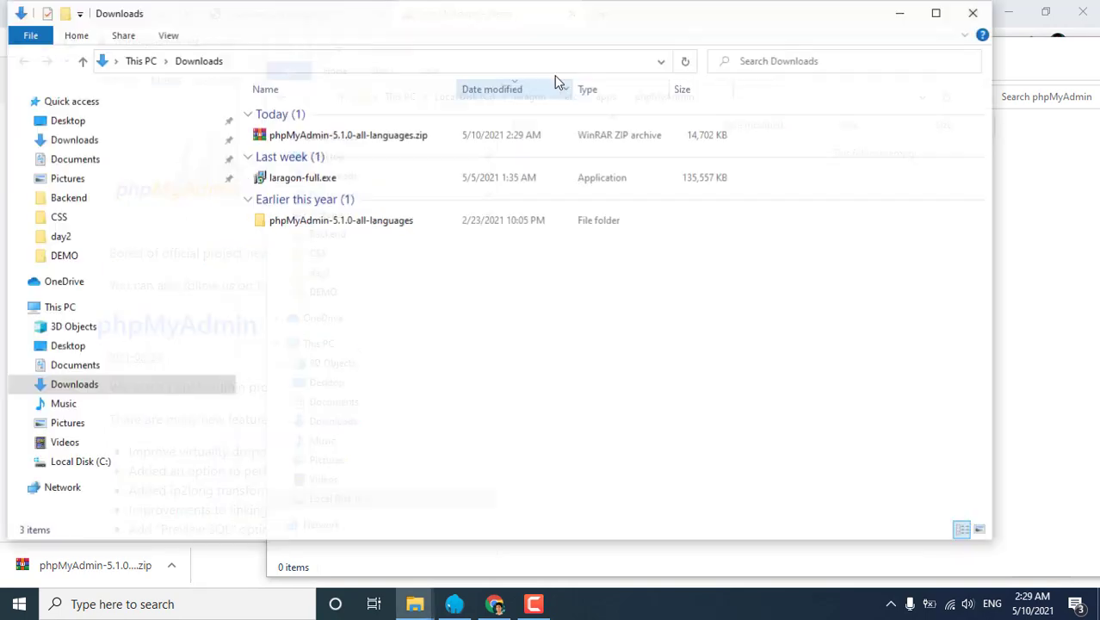
{"action": "double_click", "coordinate": [472, 20]}
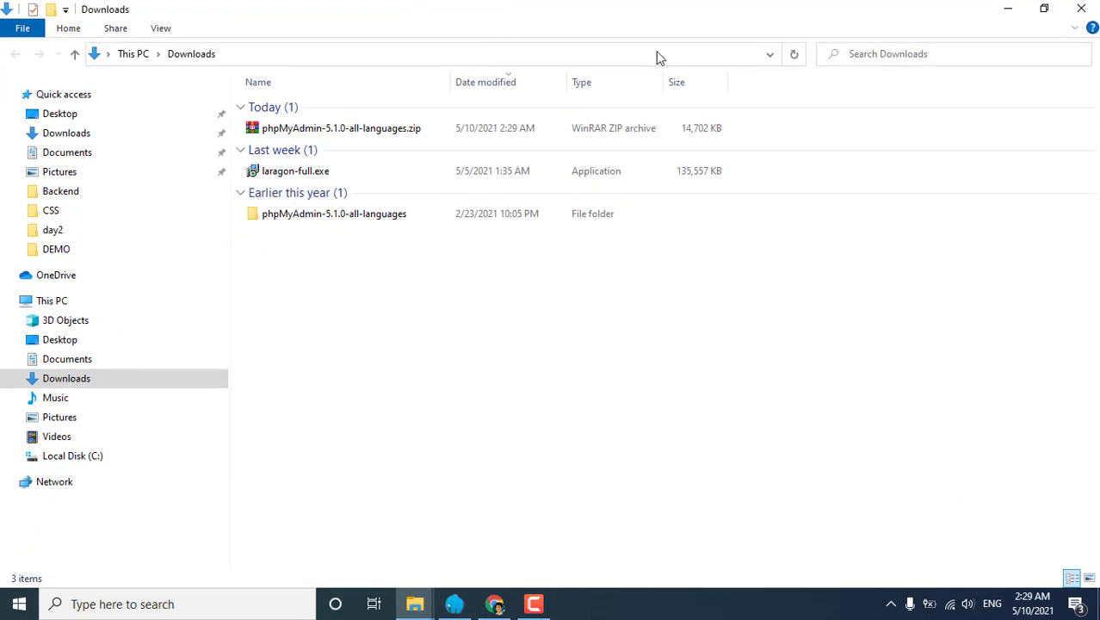
{"action": "double_click", "coordinate": [603, 9]}
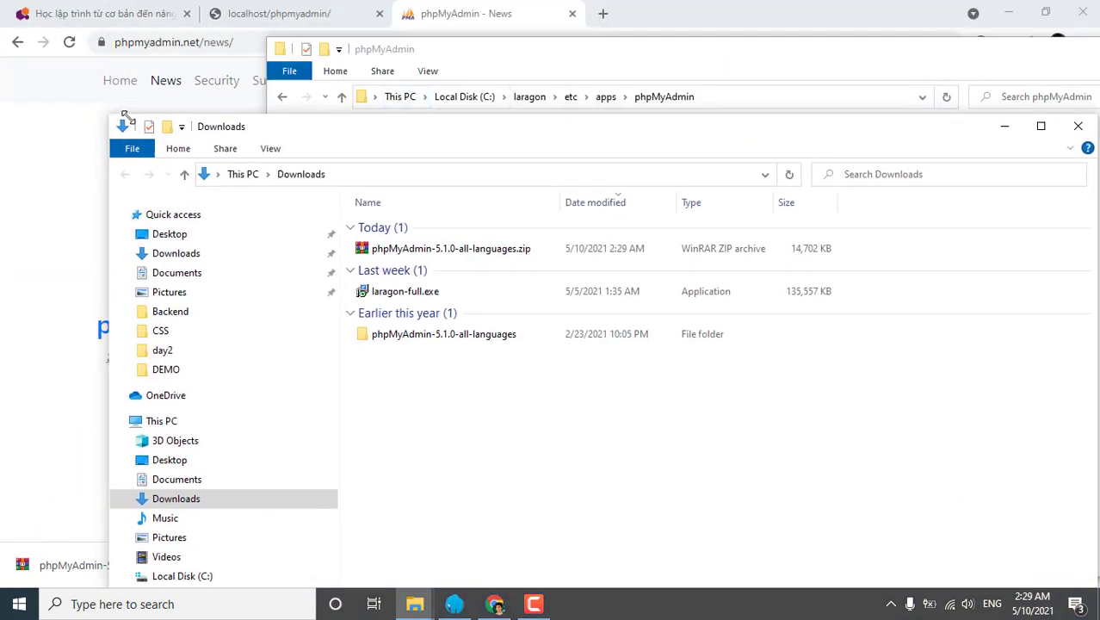
{"action": "left_click_drag", "start_coordinate": [110, 112], "coordinate": [503, 122]}
{"action": "left_click_drag", "start_coordinate": [687, 65], "coordinate": [420, 36]}
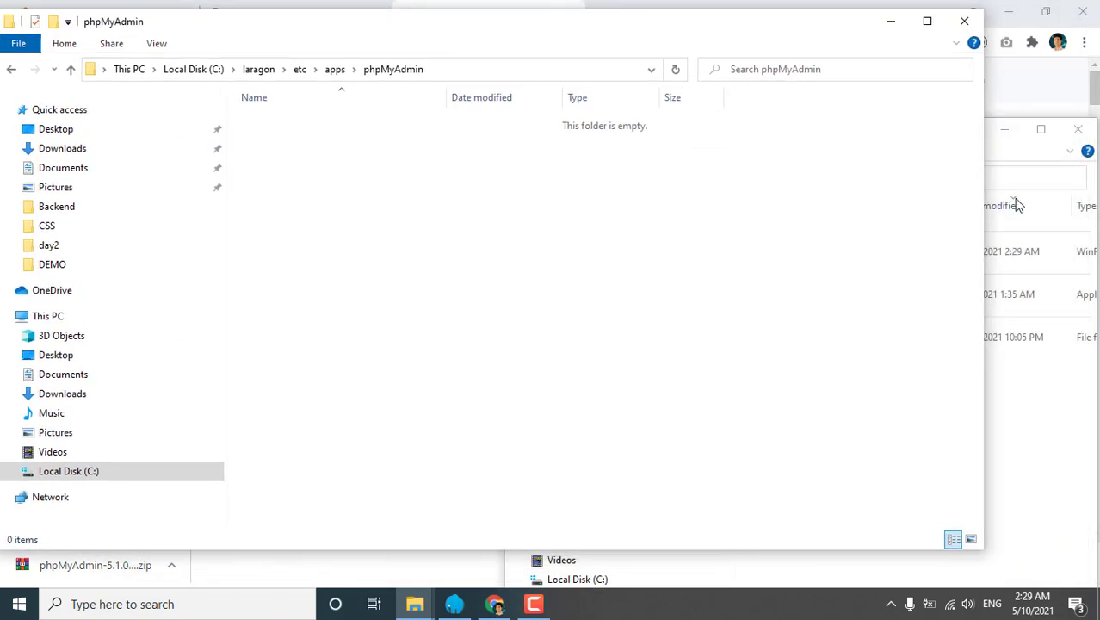
{"action": "left_click", "coordinate": [1012, 164]}
{"action": "double_click", "coordinate": [805, 340]}
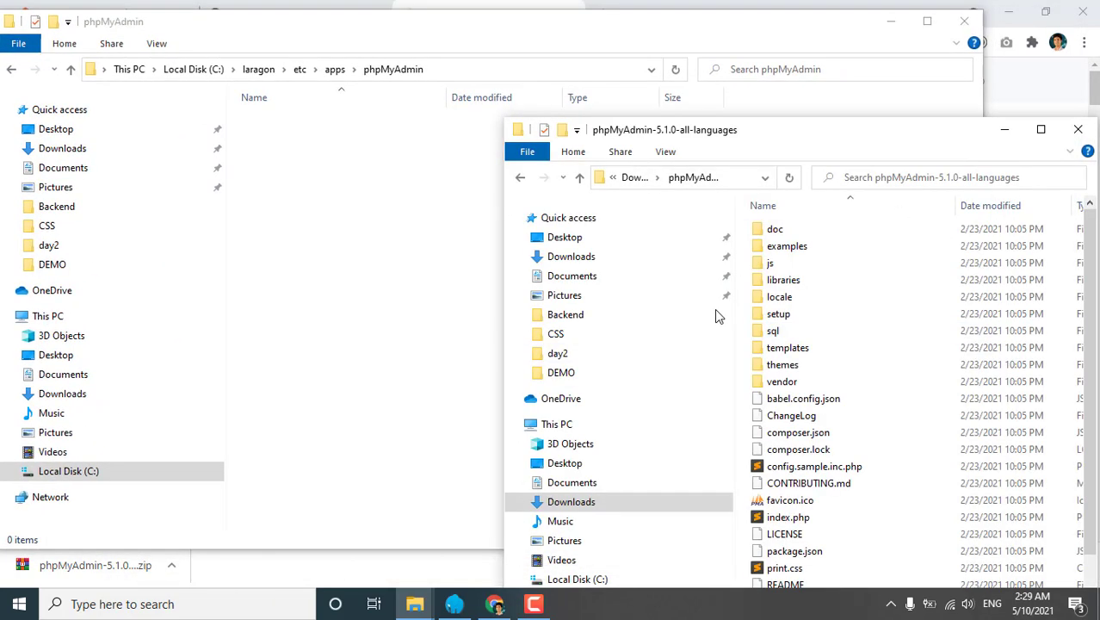
Copy all phpMyAdmin 5.1.0 files into the empty phpMyAdmin folder and confirm they arrived.
{"action": "key", "text": "ctrl+a"}
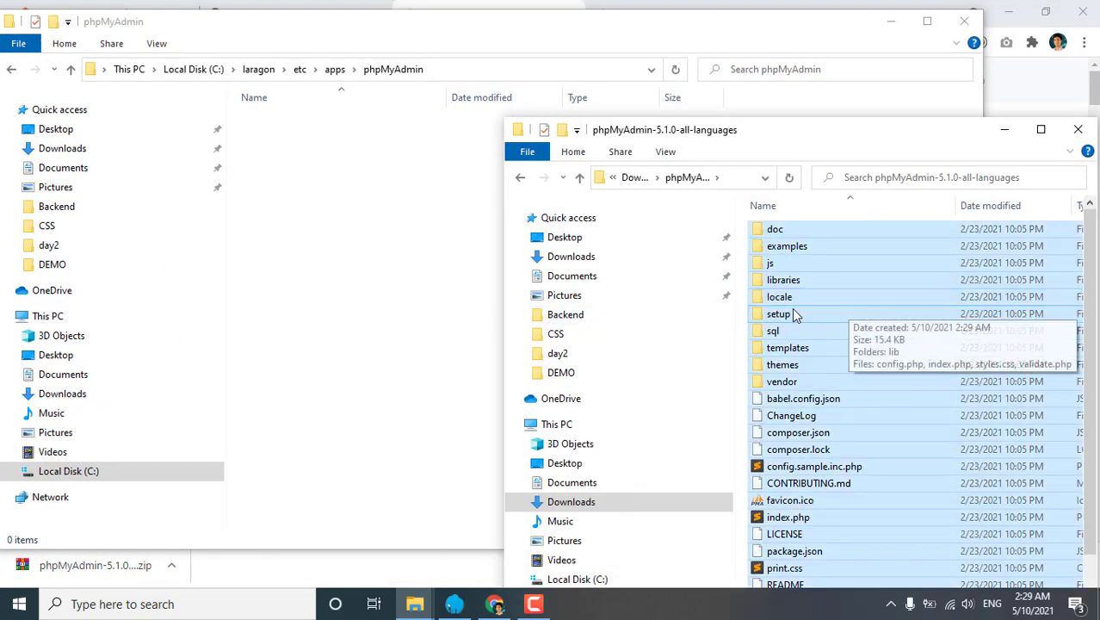
{"action": "left_click", "coordinate": [339, 274]}
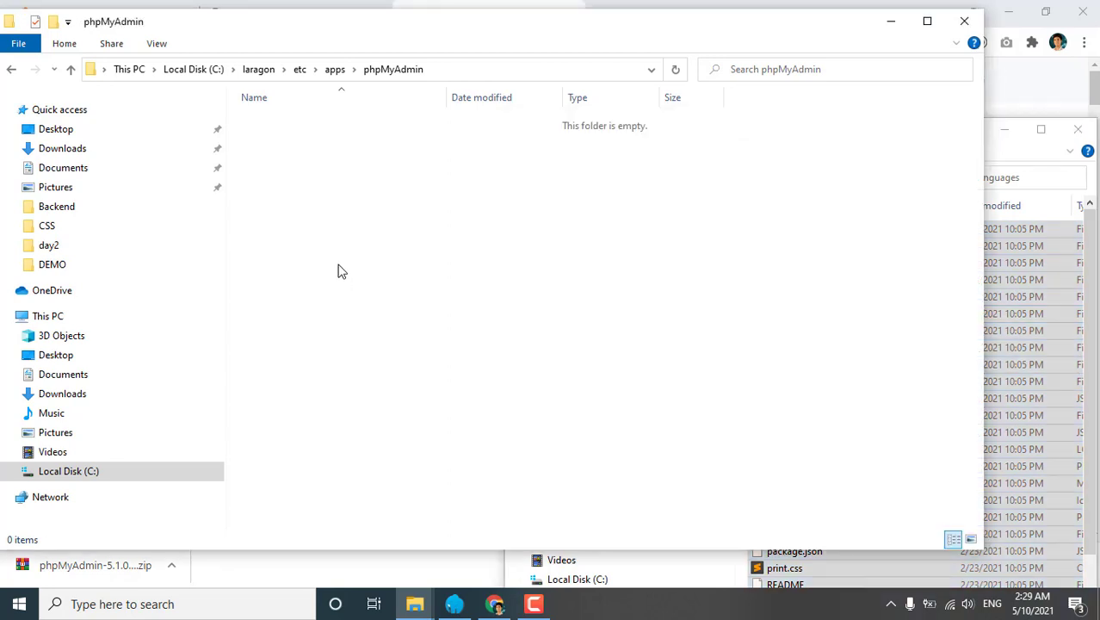
{"action": "key", "text": "ctrl+v"}
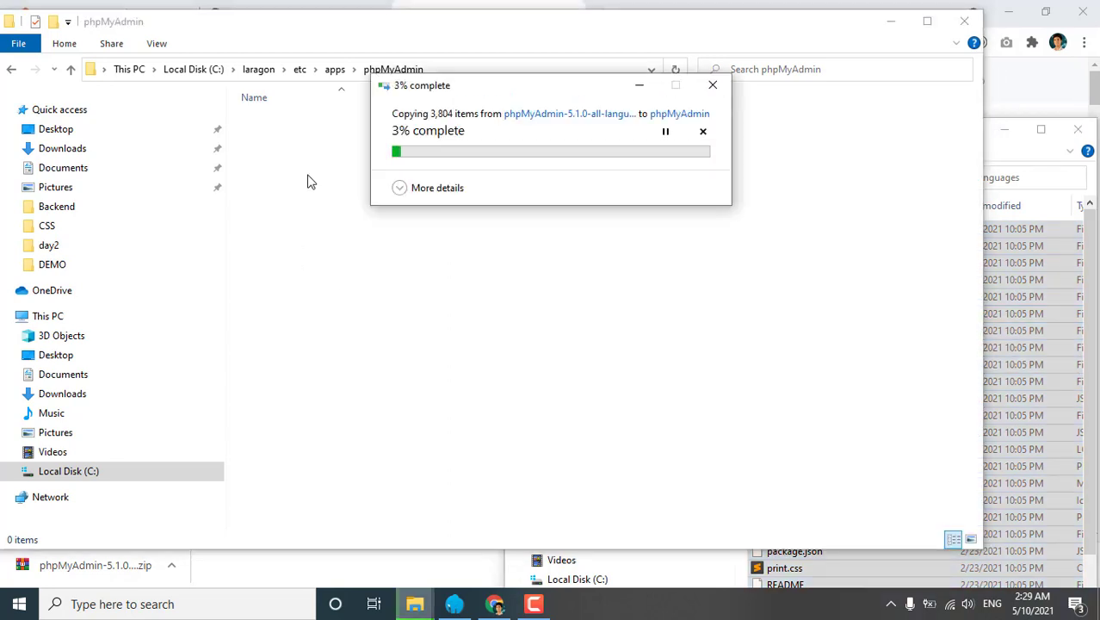
{"action": "left_click", "coordinate": [1018, 161]}
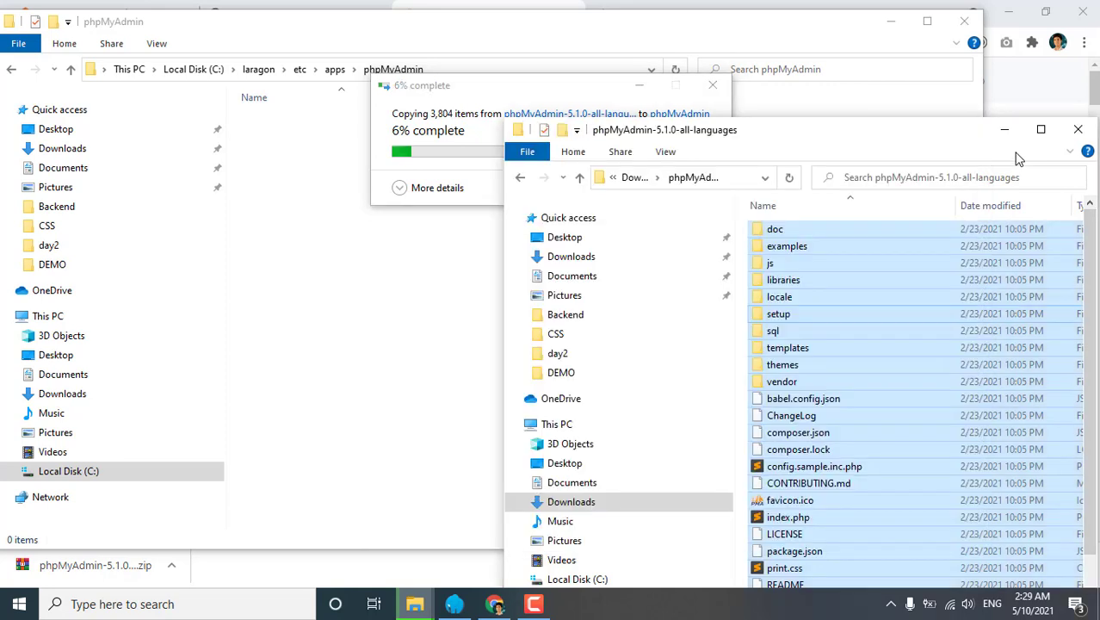
{"action": "left_click", "coordinate": [422, 277]}
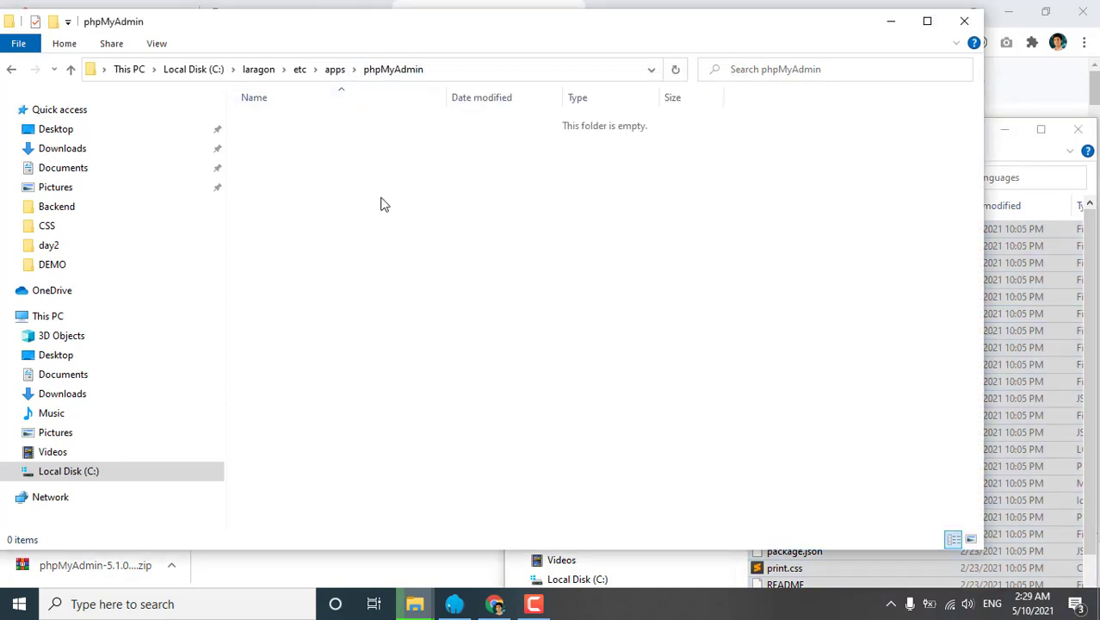
{"action": "key", "text": "alt+Tab"}
{"action": "mouse_move", "coordinate": [414, 603]}
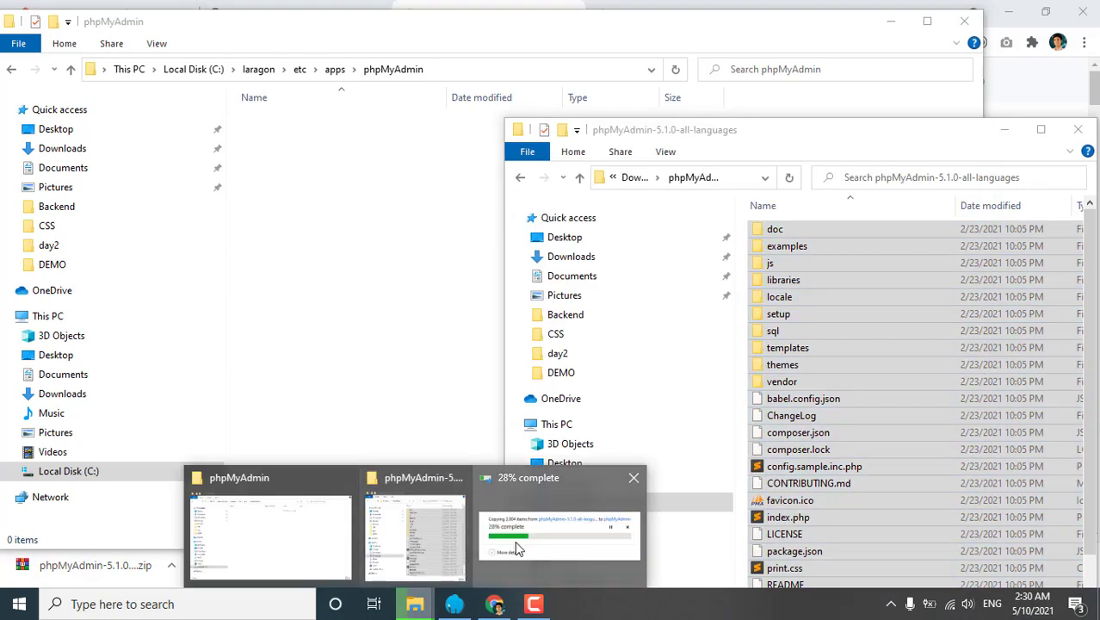
{"action": "left_click", "coordinate": [517, 482]}
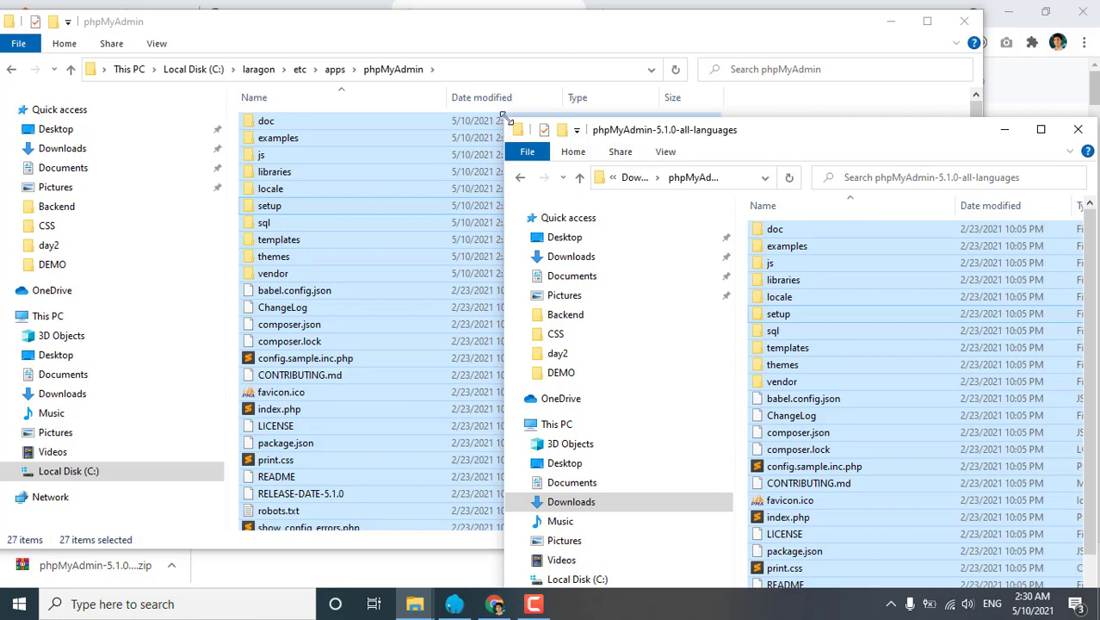
{"action": "left_click_drag", "start_coordinate": [506, 119], "coordinate": [617, 128]}
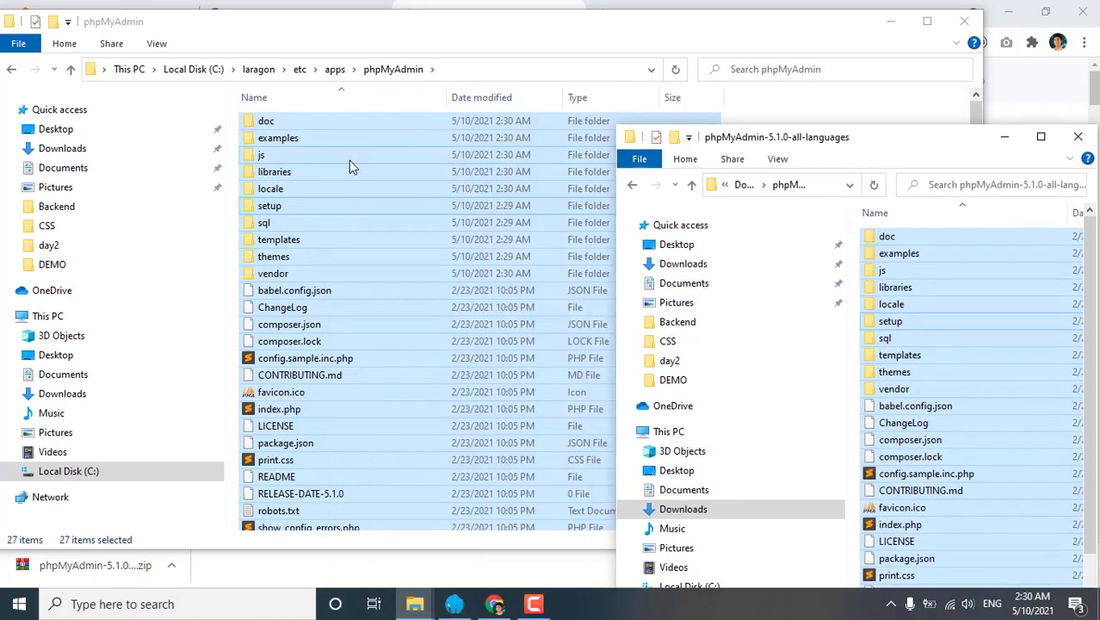
{"action": "left_click", "coordinate": [343, 154]}
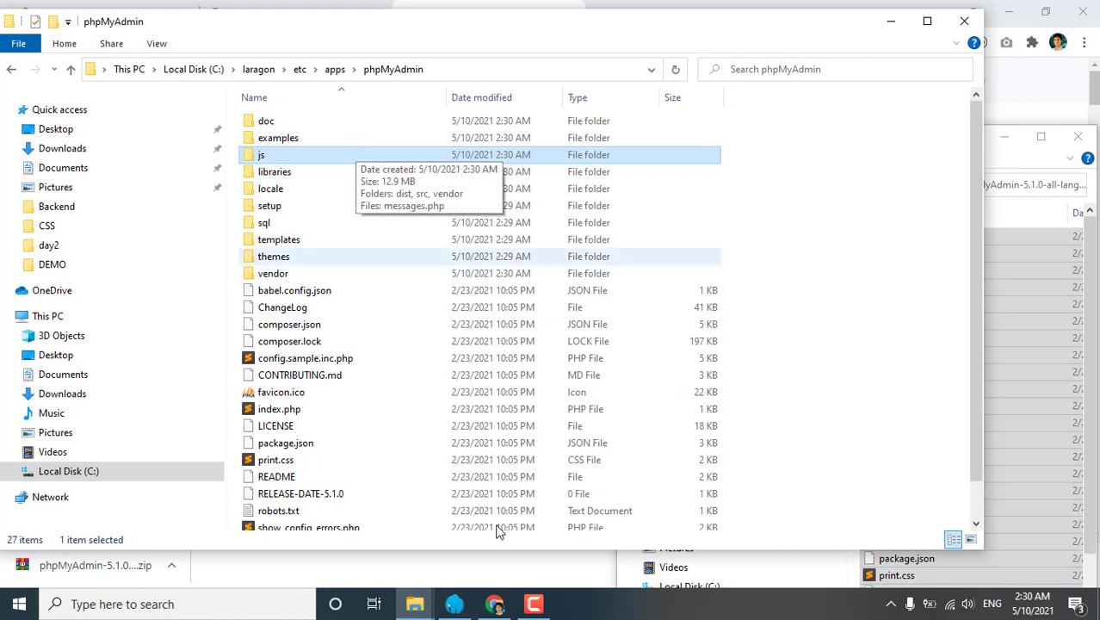
{"action": "left_click", "coordinate": [470, 606]}
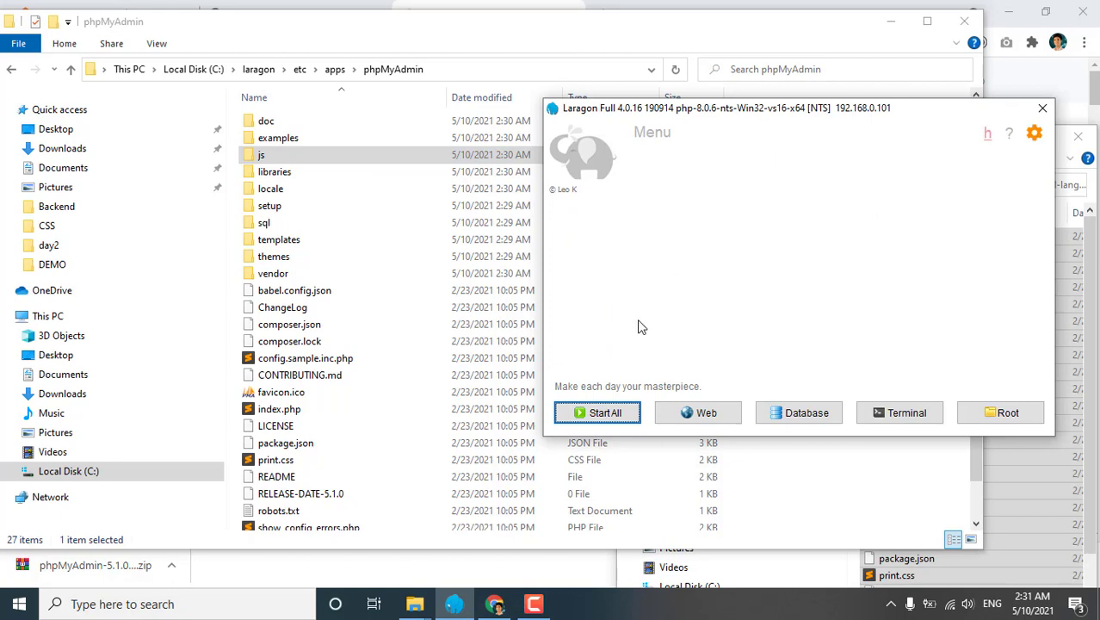
Start all Laragon services (MySQL and Nginx) and move its window up and left.
{"action": "left_click", "coordinate": [613, 415]}
{"action": "left_click_drag", "start_coordinate": [748, 116], "coordinate": [588, 85]}
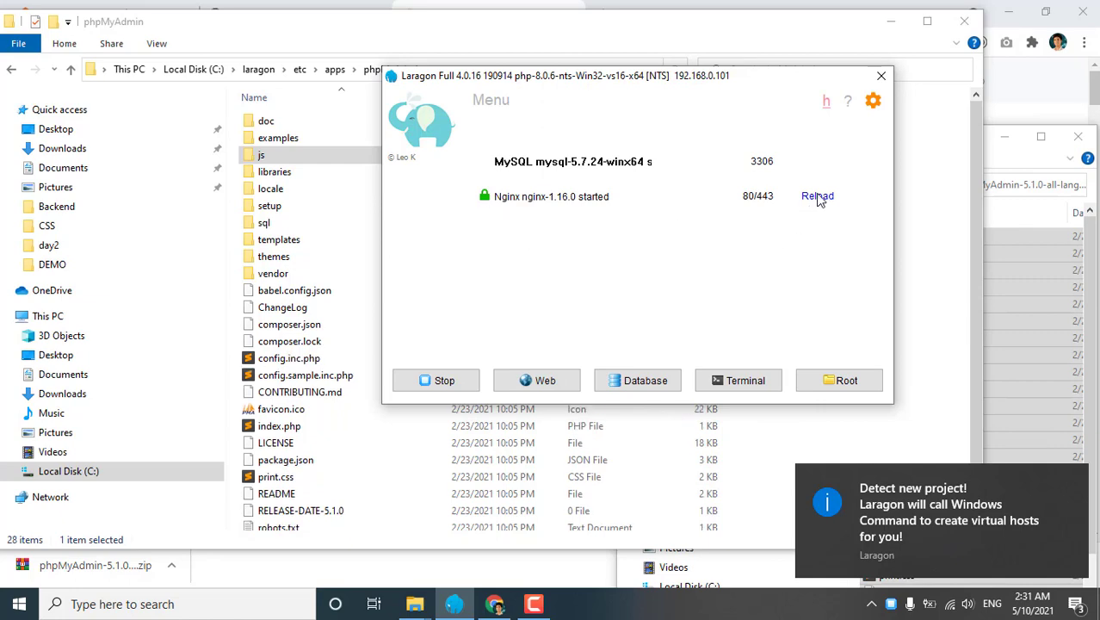
{"action": "left_click", "coordinate": [495, 604]}
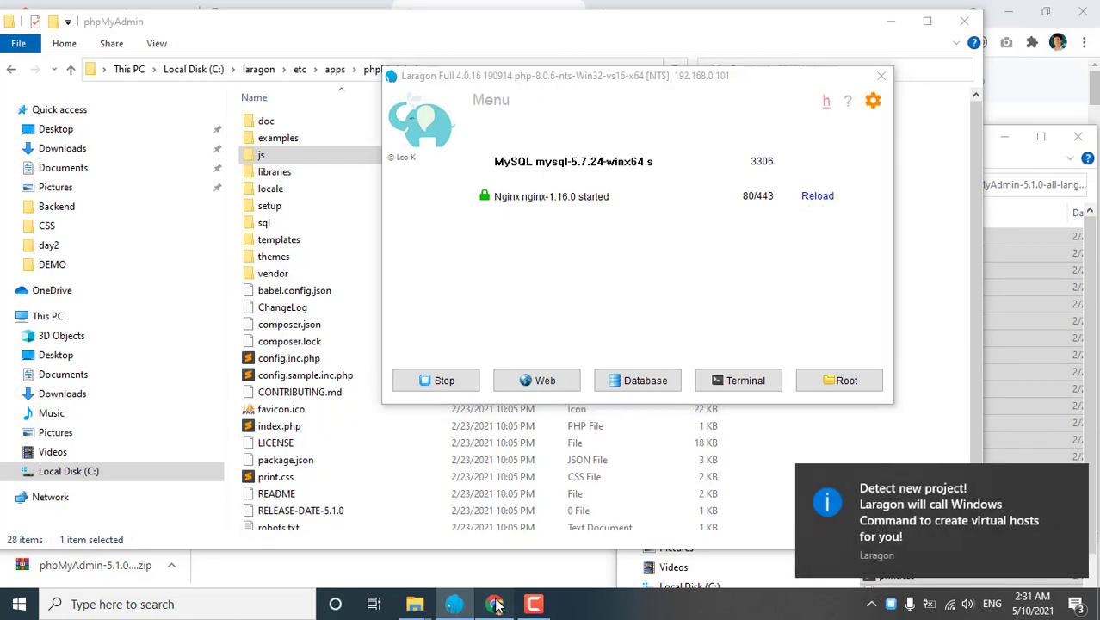
Reload localhost/phpmyadmin and copy 'mysqli' from the missing PHP extension error.
{"action": "left_click", "coordinate": [311, 15]}
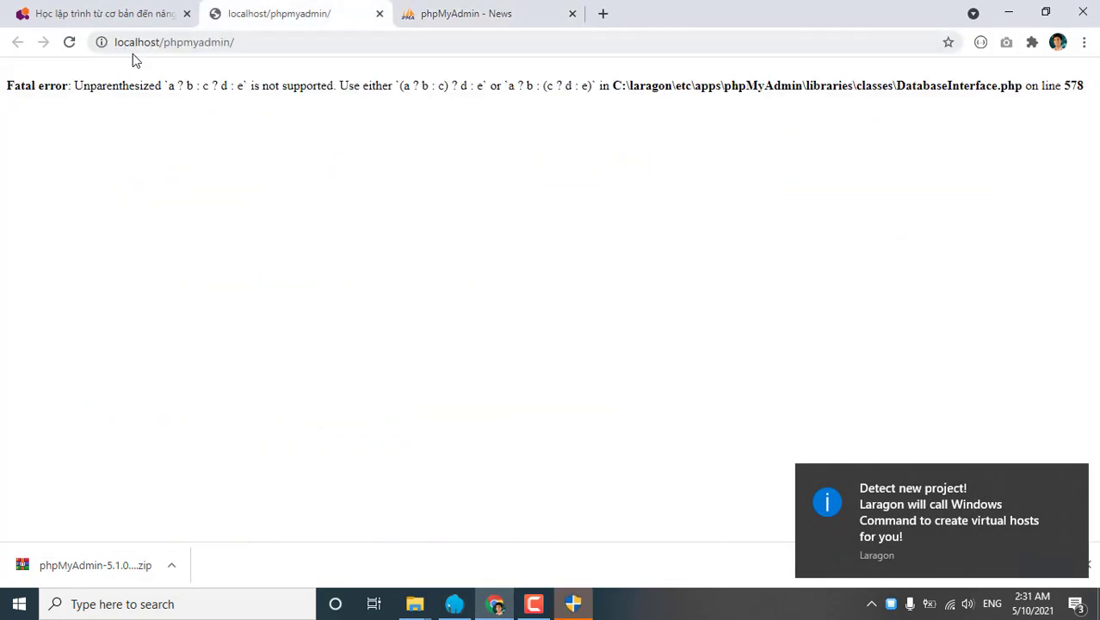
{"action": "left_click", "coordinate": [72, 46]}
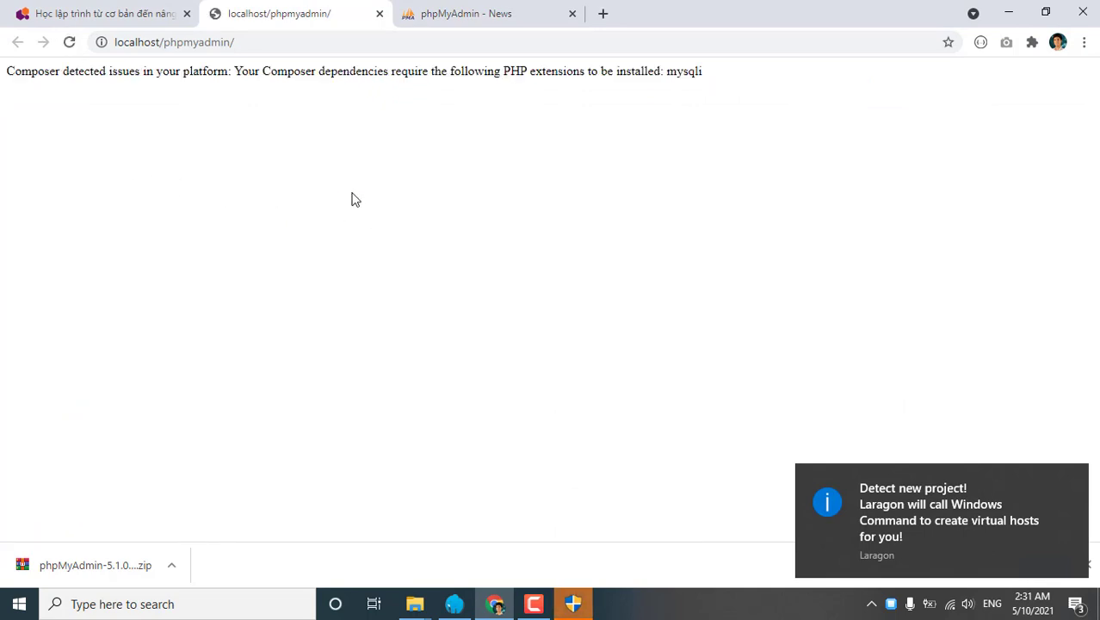
{"action": "left_click", "coordinate": [1073, 477]}
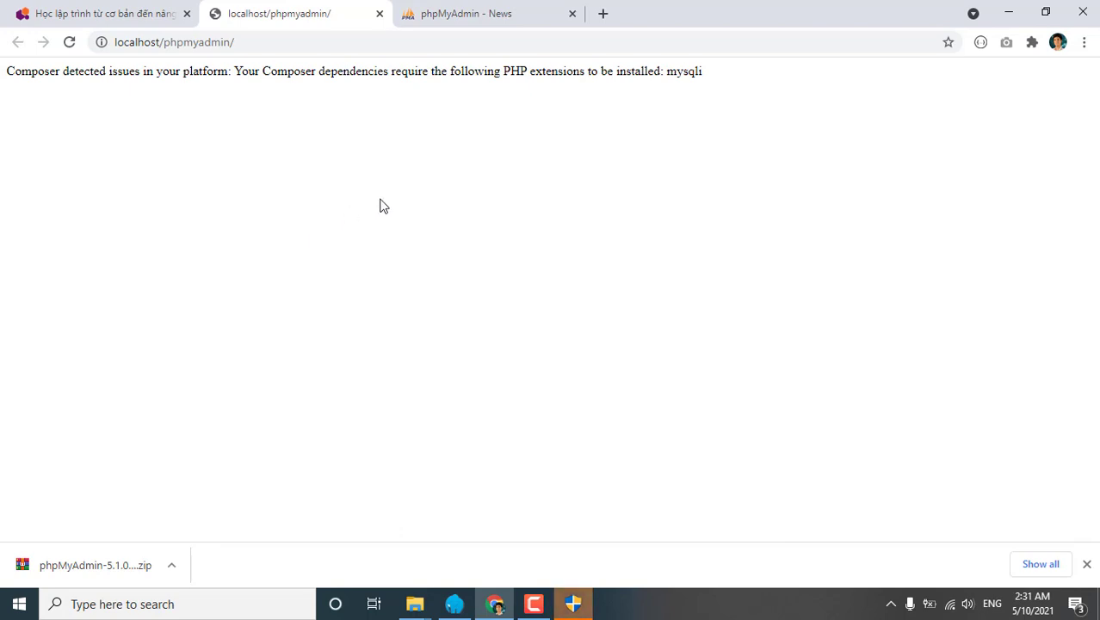
{"action": "left_click_drag", "start_coordinate": [504, 73], "coordinate": [588, 73]}
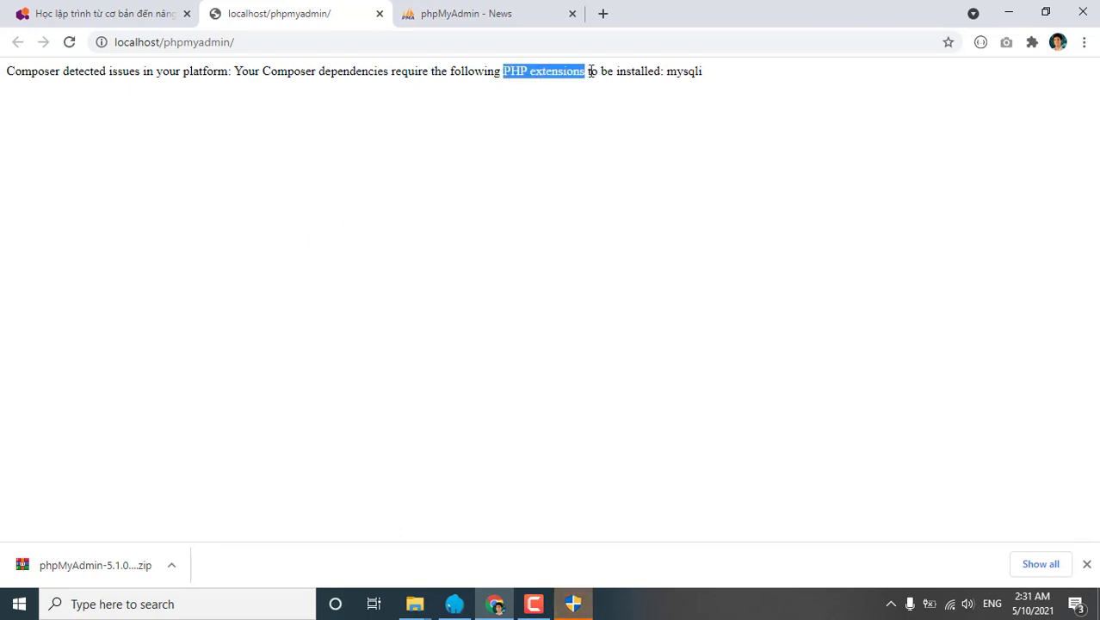
{"action": "left_click_drag", "start_coordinate": [668, 73], "coordinate": [703, 73]}
{"action": "right_click", "coordinate": [679, 77]}
{"action": "left_click", "coordinate": [702, 89]}
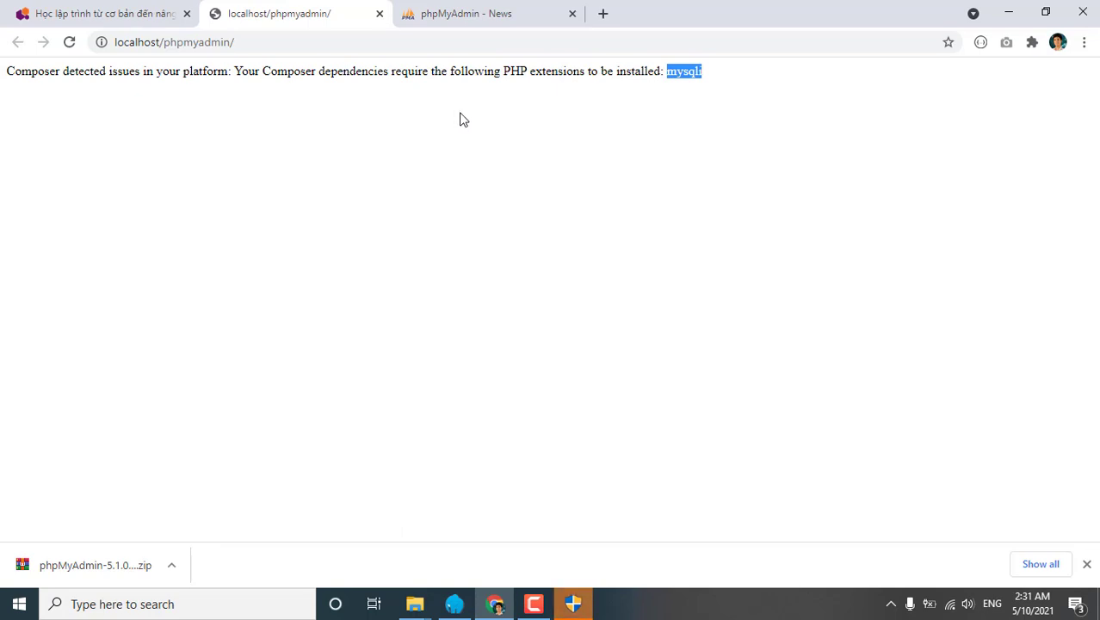
{"action": "left_click", "coordinate": [572, 605]}
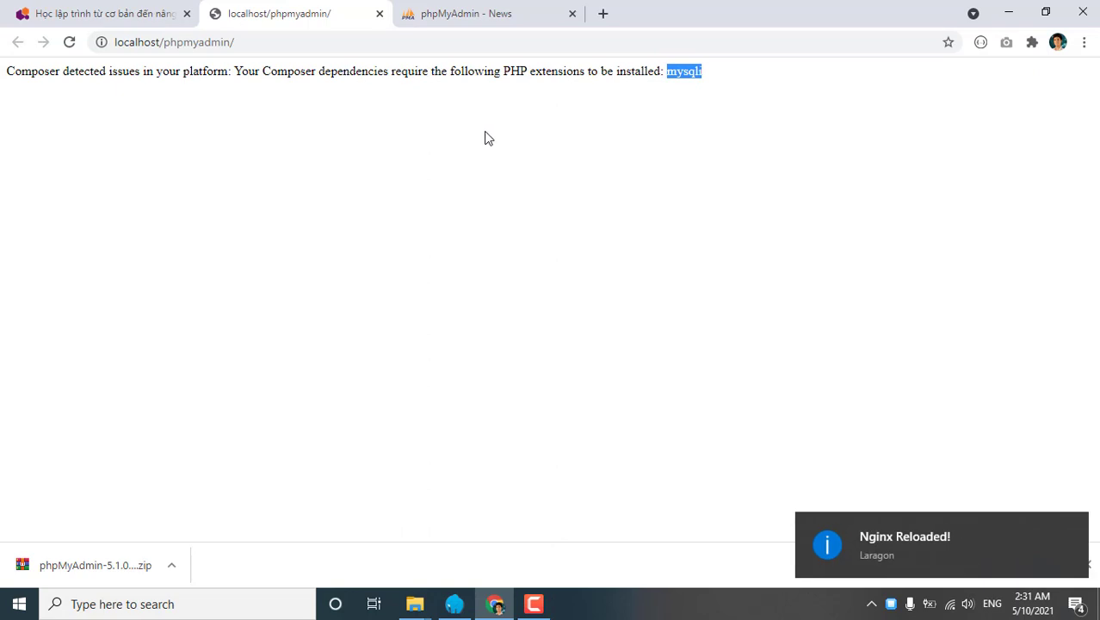
{"action": "right_click", "coordinate": [687, 74]}
{"action": "left_click", "coordinate": [708, 83]}
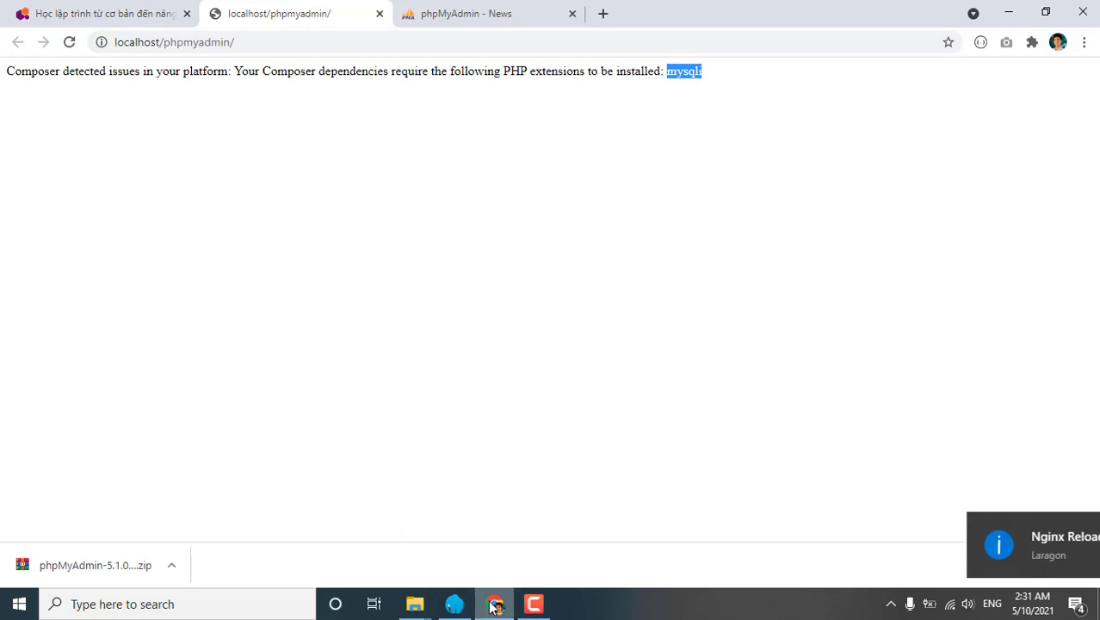
Open Laragon's php.ini from the tray menu's PHP submenu.
{"action": "left_click", "coordinate": [891, 603]}
{"action": "right_click", "coordinate": [857, 566]}
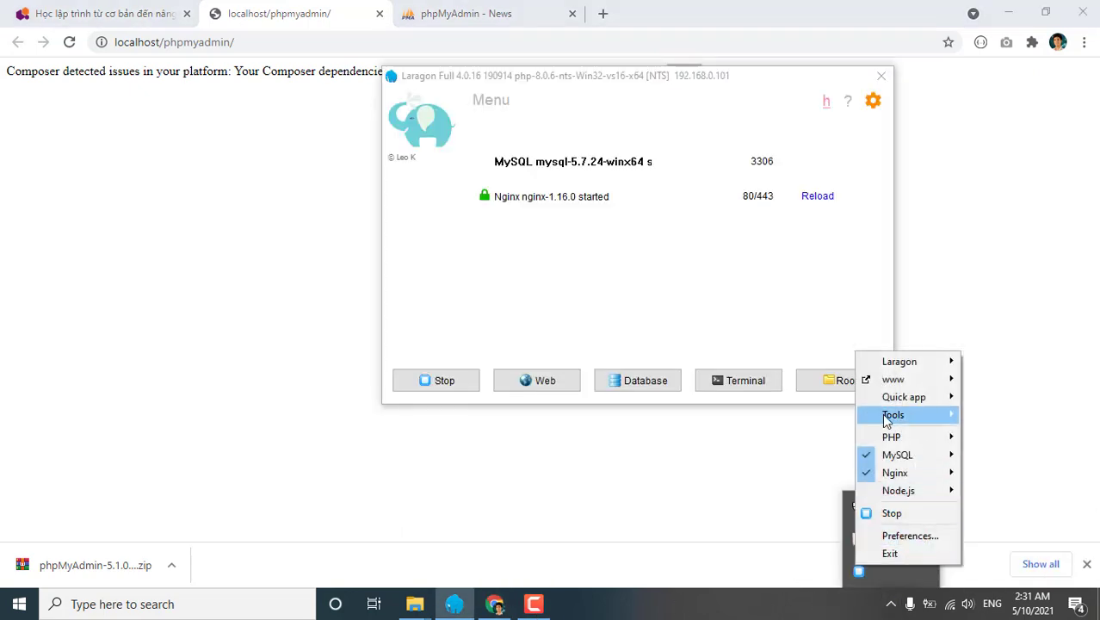
{"action": "mouse_move", "coordinate": [895, 439]}
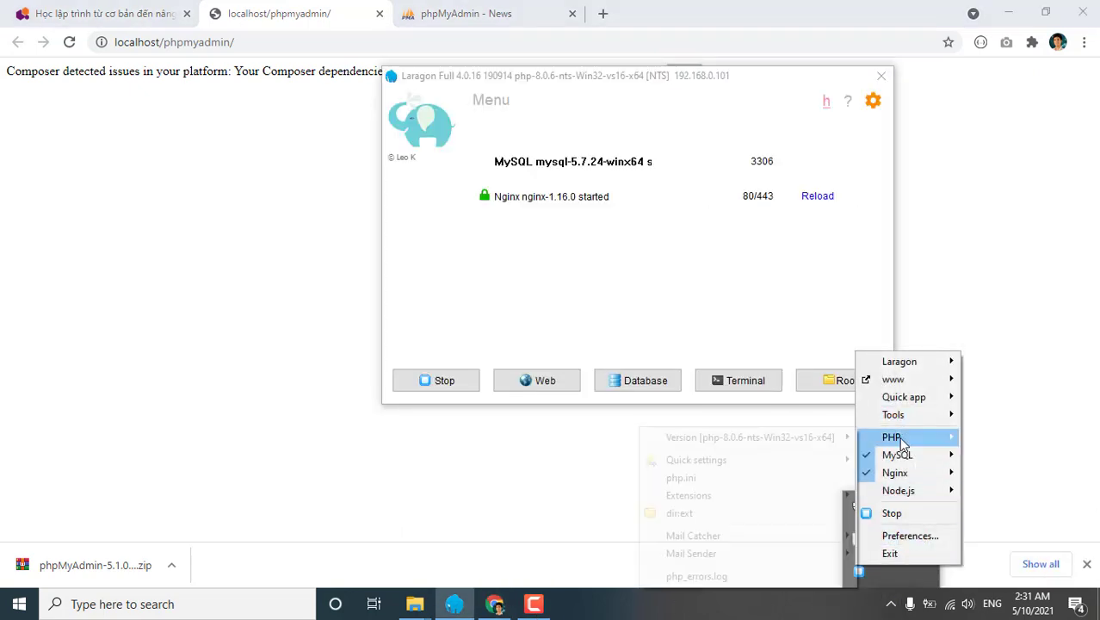
{"action": "left_click", "coordinate": [728, 480]}
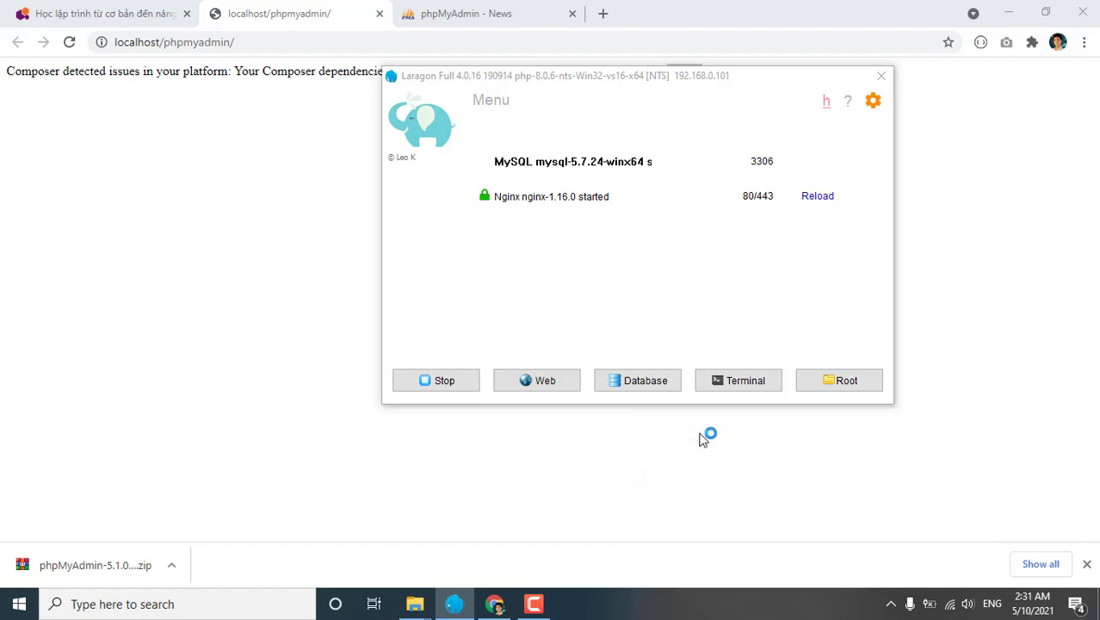
Search php.ini for mysqli to locate the commented ;extension=mysqli line.
{"action": "left_click", "coordinate": [395, 269]}
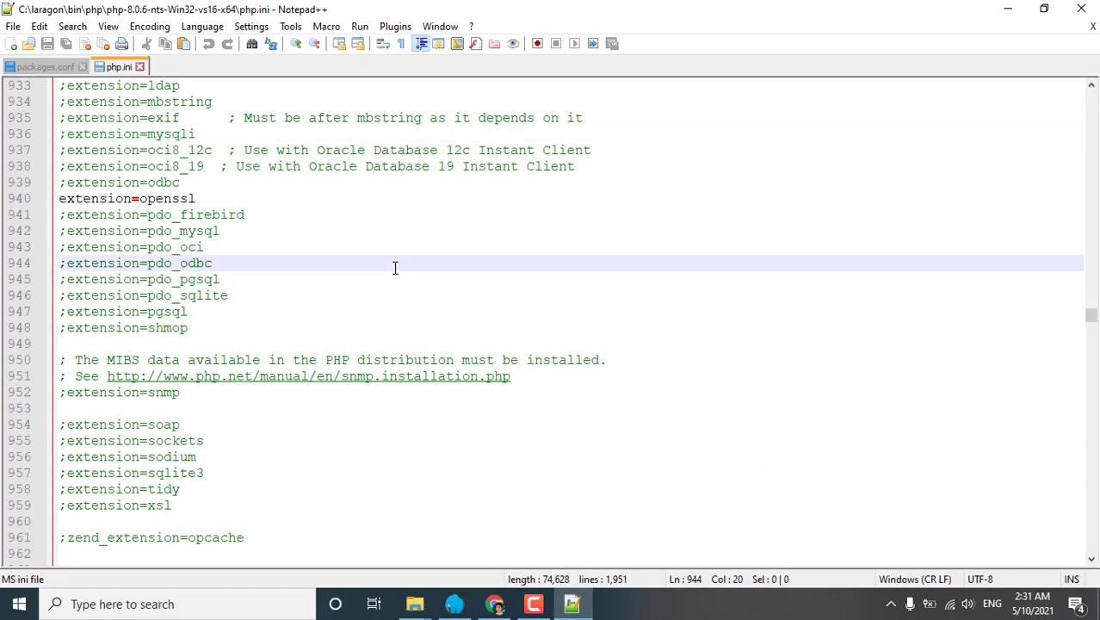
{"action": "key", "text": "ctrl+f"}
{"action": "type", "text": "mysqli"}
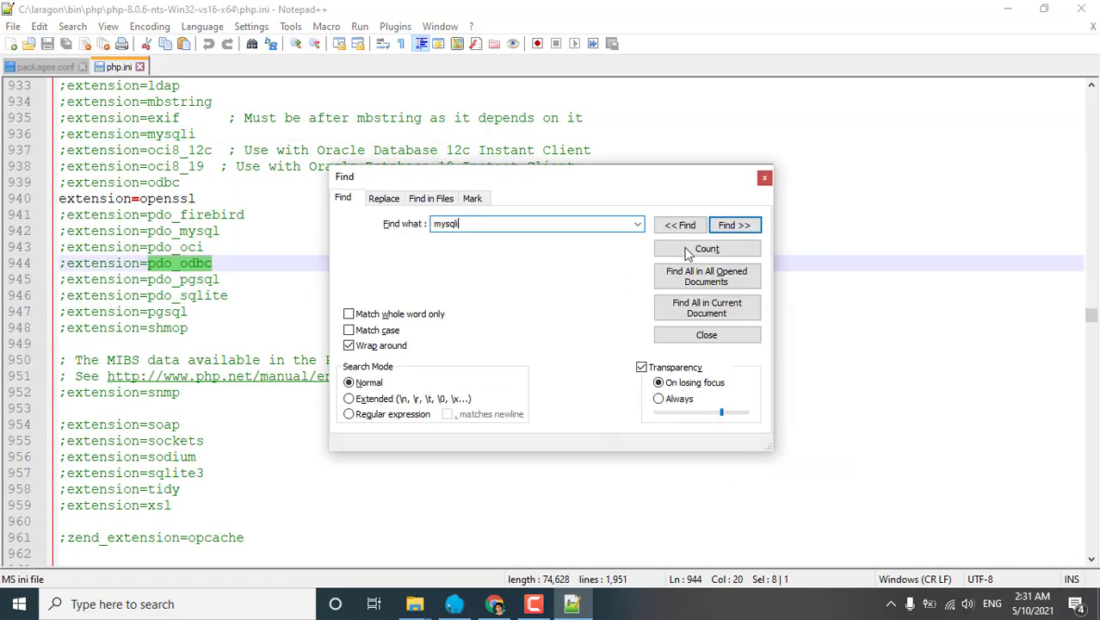
{"action": "key", "text": "Return"}
{"action": "scroll", "coordinate": [351, 290], "scroll_direction": "down", "scroll_amount": 20}
{"action": "left_click", "coordinate": [351, 290]}
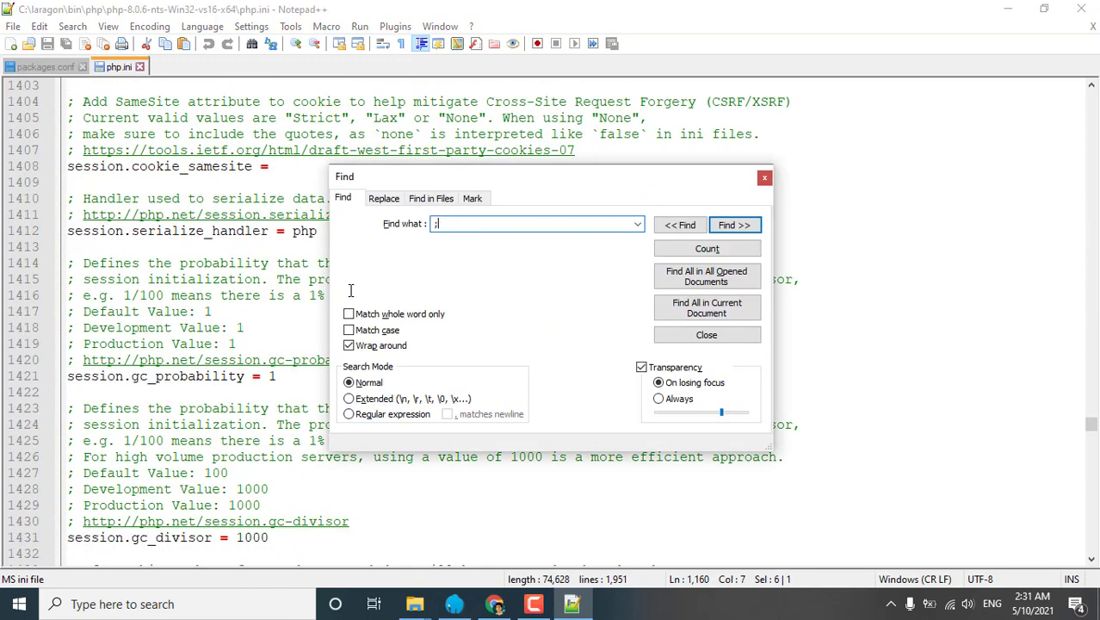
{"action": "key", "text": "Return"}
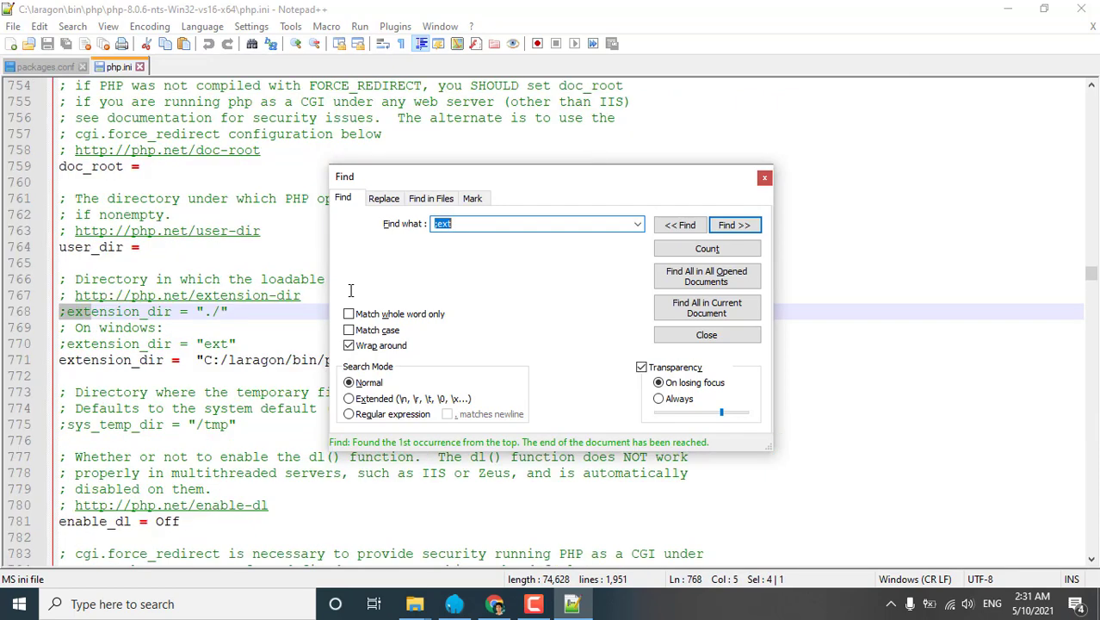
{"action": "key", "text": "Return"}
{"action": "key", "text": "Return"}
{"action": "key", "text": "Return"}
{"action": "key", "text": "Return"}
{"action": "key", "text": "Return"}
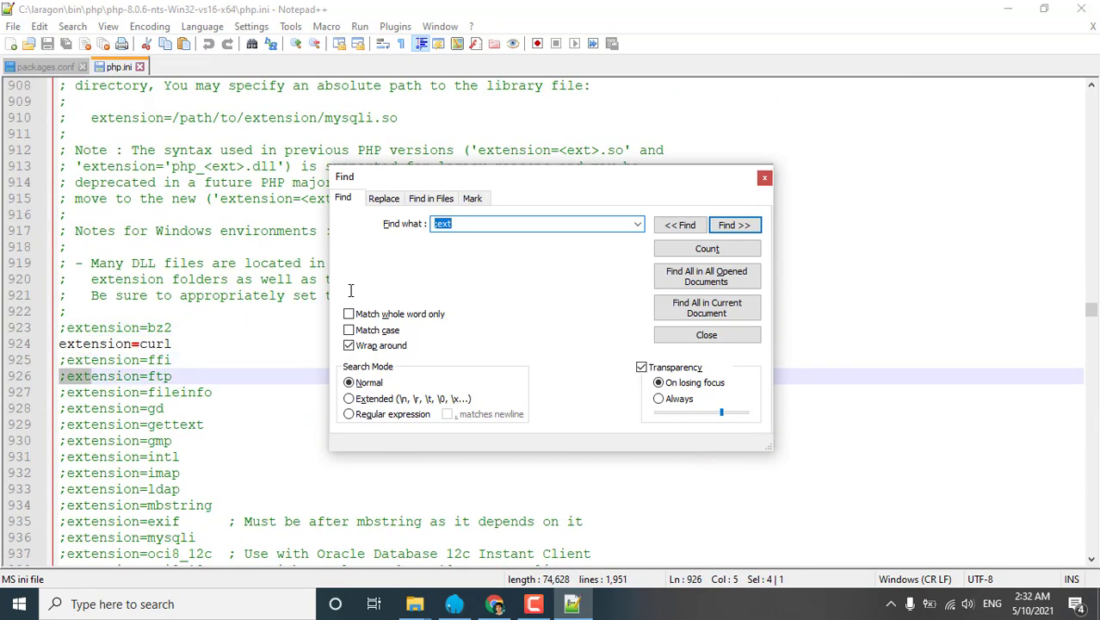
{"action": "key", "text": "Escape"}
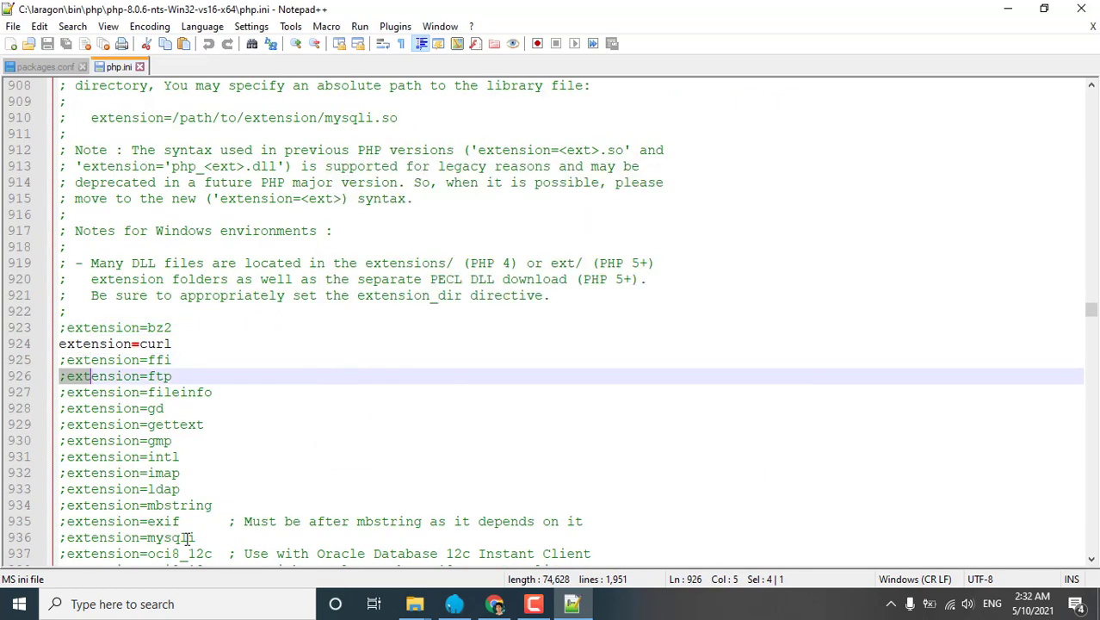
Delete the semicolon so line 936 reads extension=mysqli, then close Notepad++.
{"action": "double_click", "coordinate": [176, 538]}
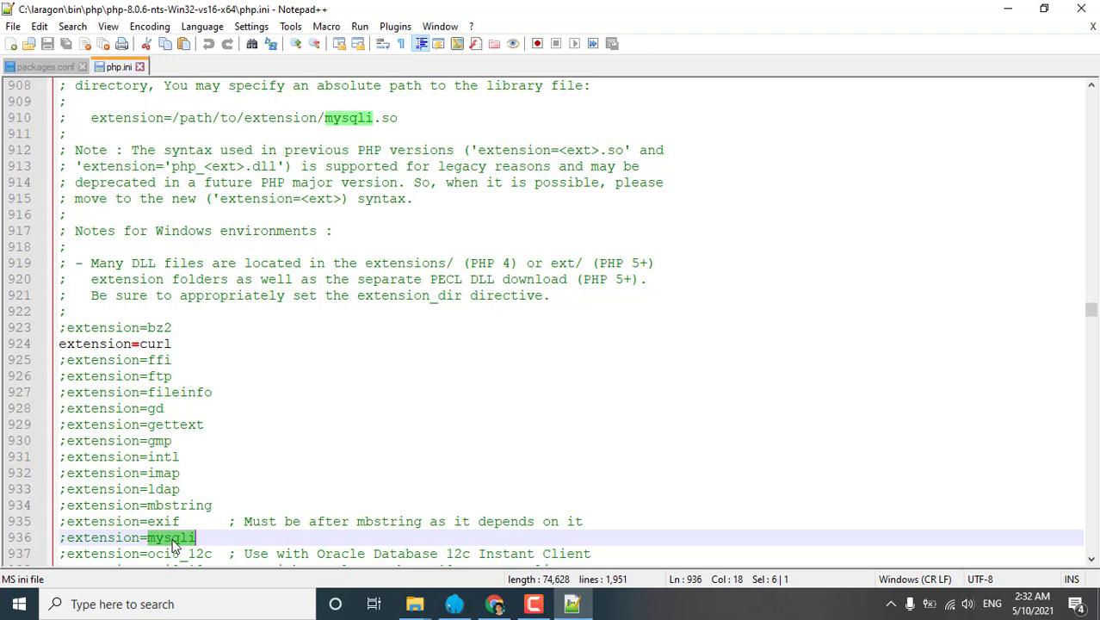
{"action": "left_click", "coordinate": [68, 541]}
{"action": "key", "text": "BackSpace"}
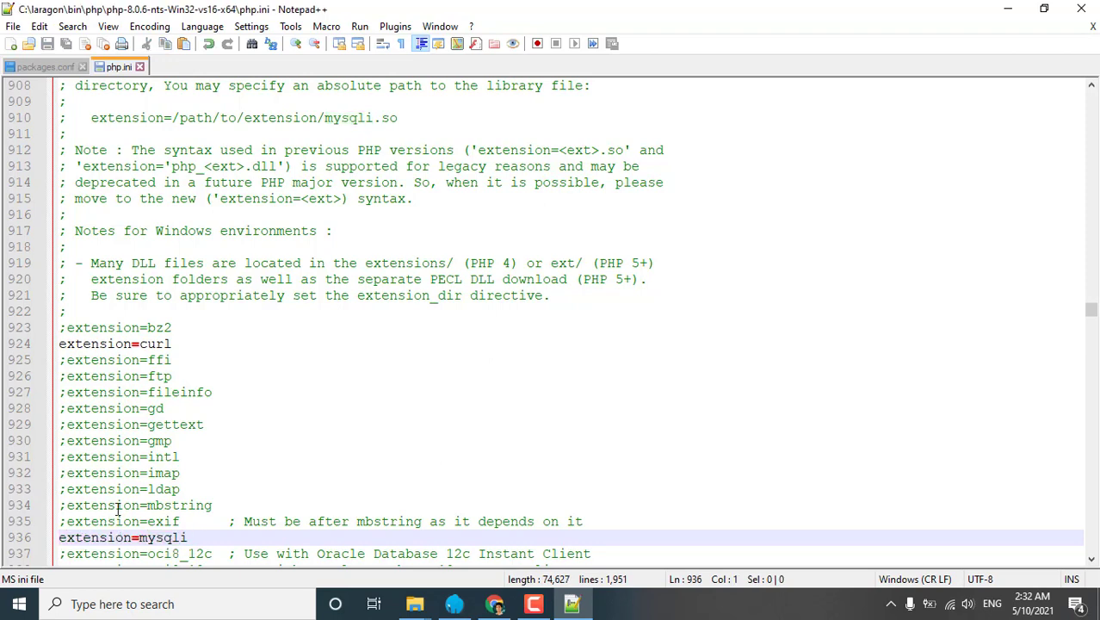
{"action": "left_click", "coordinate": [1082, 12]}
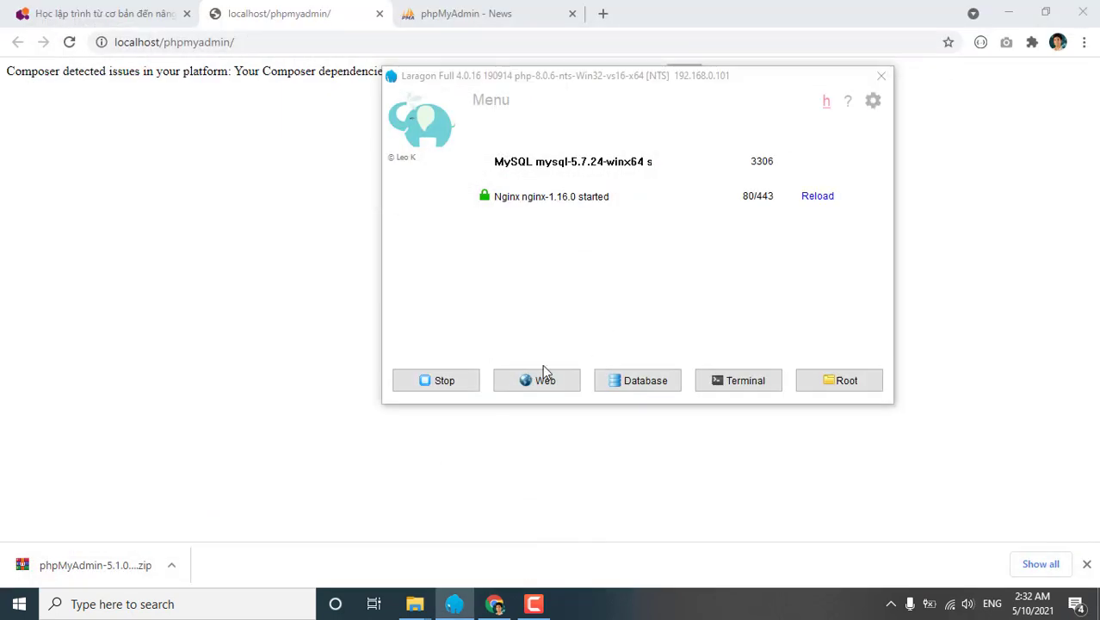
Restart Laragon's services and reload localhost/phpmyadmin so the login page replaces the mysqli error.
{"action": "left_click", "coordinate": [445, 383]}
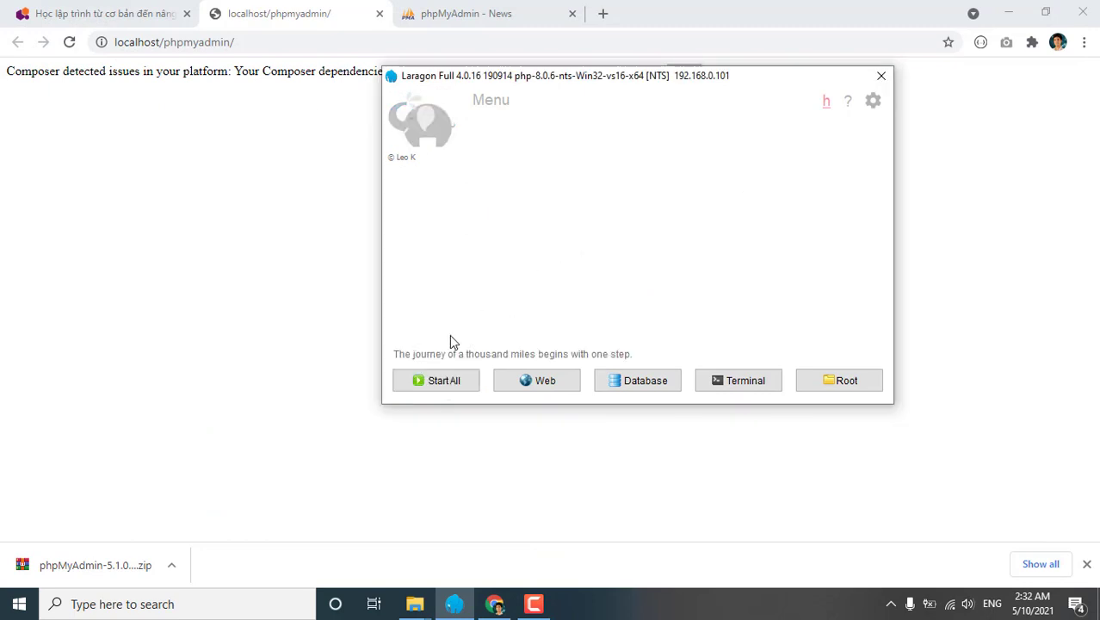
{"action": "left_click", "coordinate": [444, 381]}
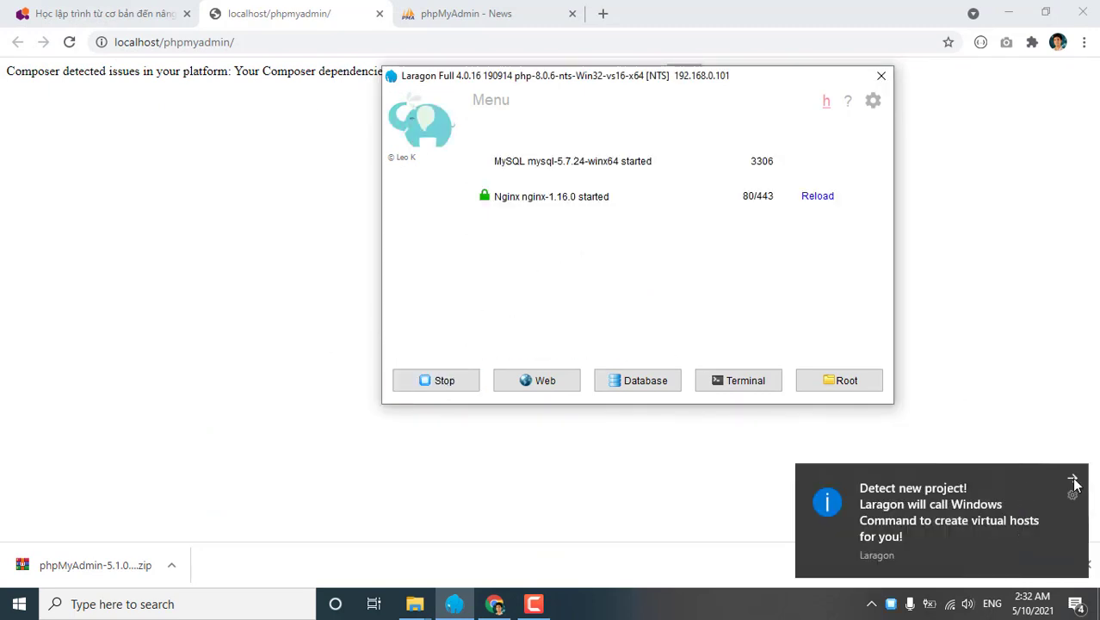
{"action": "left_click", "coordinate": [69, 44]}
{"action": "left_click", "coordinate": [70, 44]}
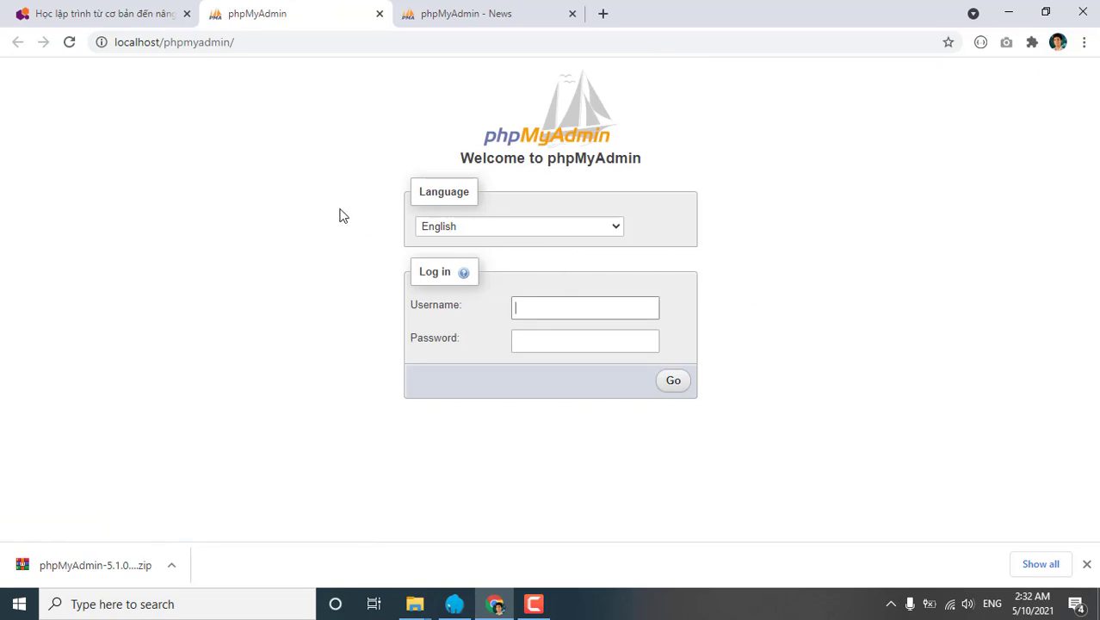
{"action": "left_click", "coordinate": [186, 43]}
Reload the phpMyAdmin login page from the address bar and submit it with the root username.
{"action": "key", "text": "Home"}
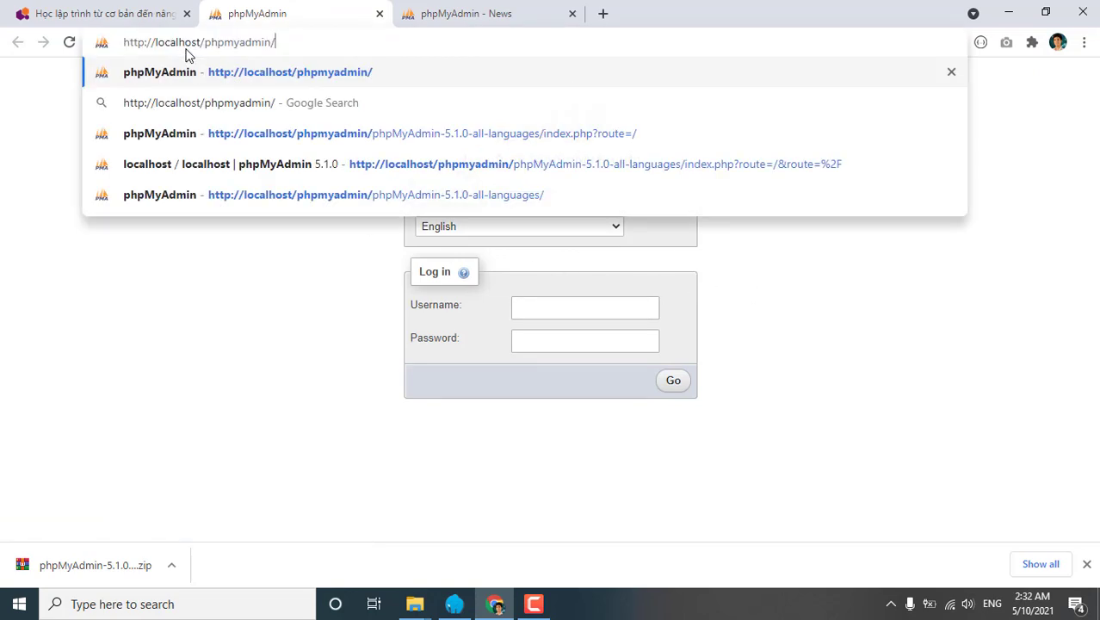
{"action": "key", "text": "Right"}
{"action": "key", "text": "Right"}
{"action": "key", "text": "BackSpace"}
{"action": "type", "text": "a"}
{"action": "key", "text": "BackSpace"}
{"action": "type", "text": ":"}
{"action": "key", "text": "Return"}
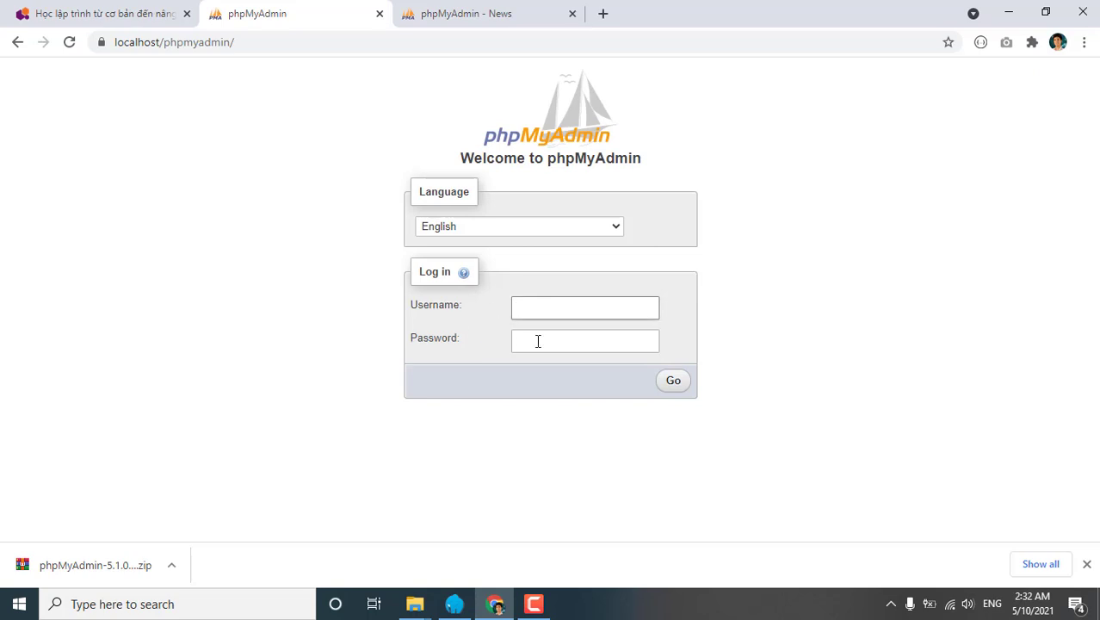
{"action": "left_click", "coordinate": [670, 388]}
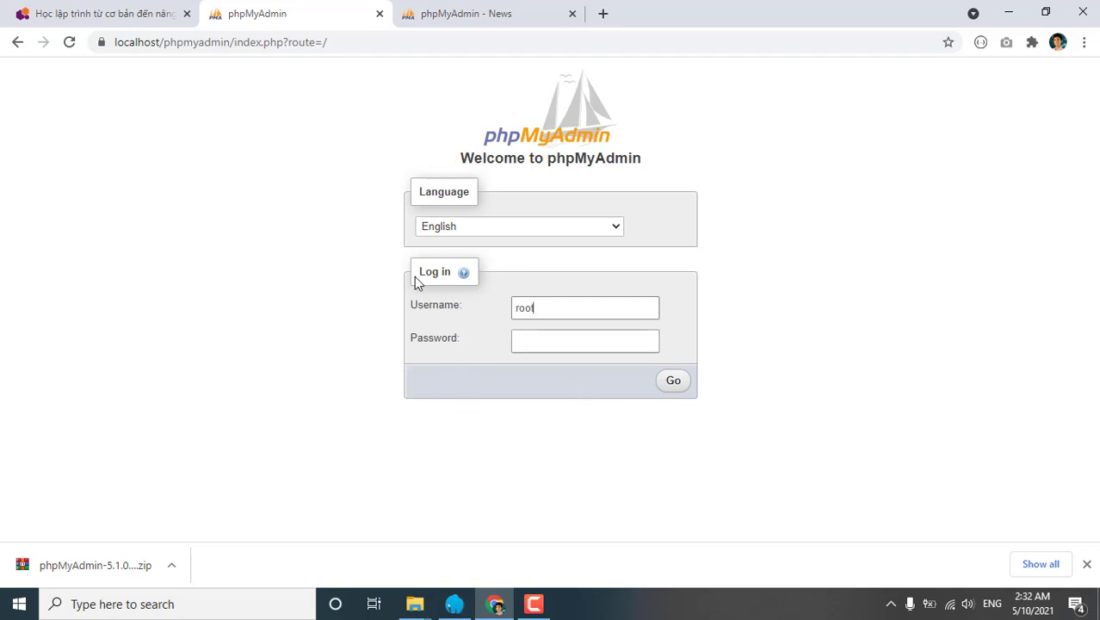
{"action": "left_click", "coordinate": [454, 604]}
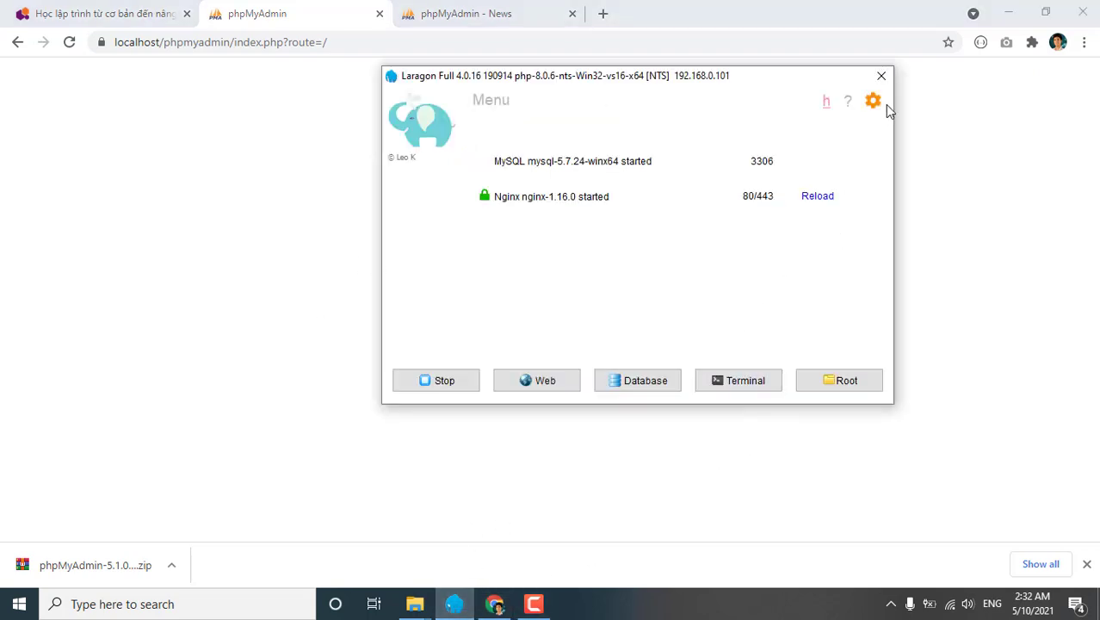
Attempt the MySQL root password change, then stop MySQL and Nginx as the warning requires.
{"action": "left_click", "coordinate": [882, 77]}
{"action": "left_click", "coordinate": [891, 604]}
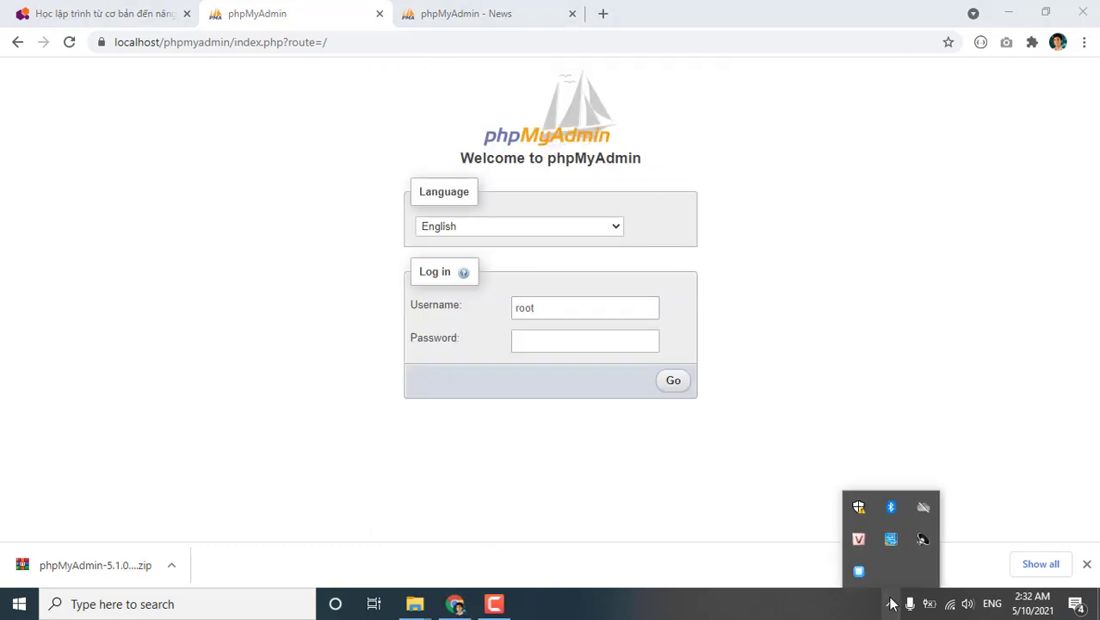
{"action": "right_click", "coordinate": [859, 573]}
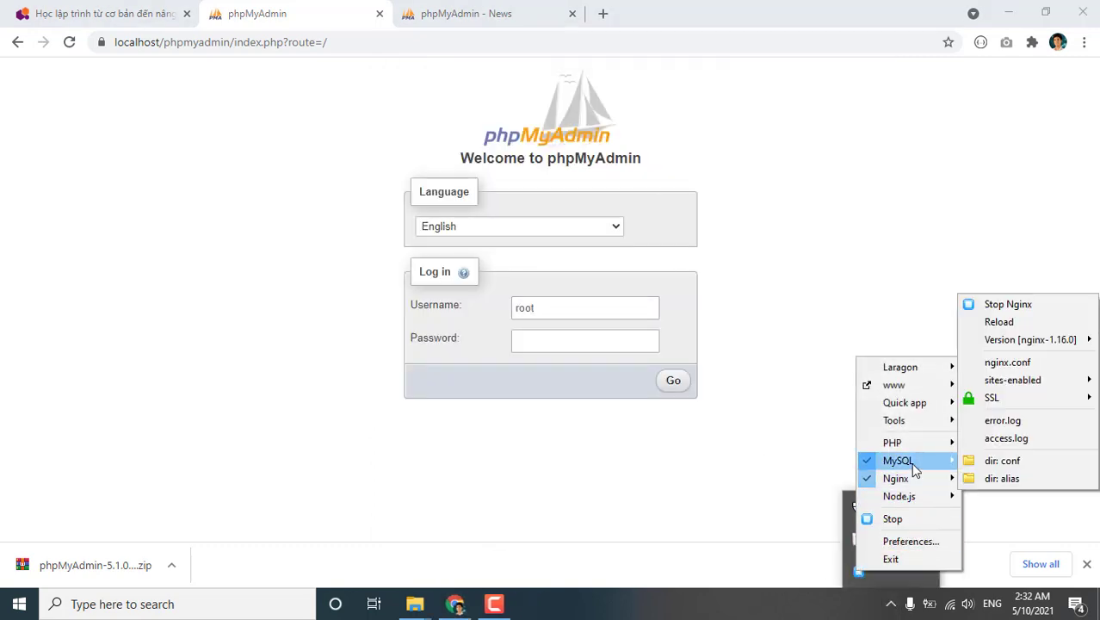
{"action": "mouse_move", "coordinate": [915, 469]}
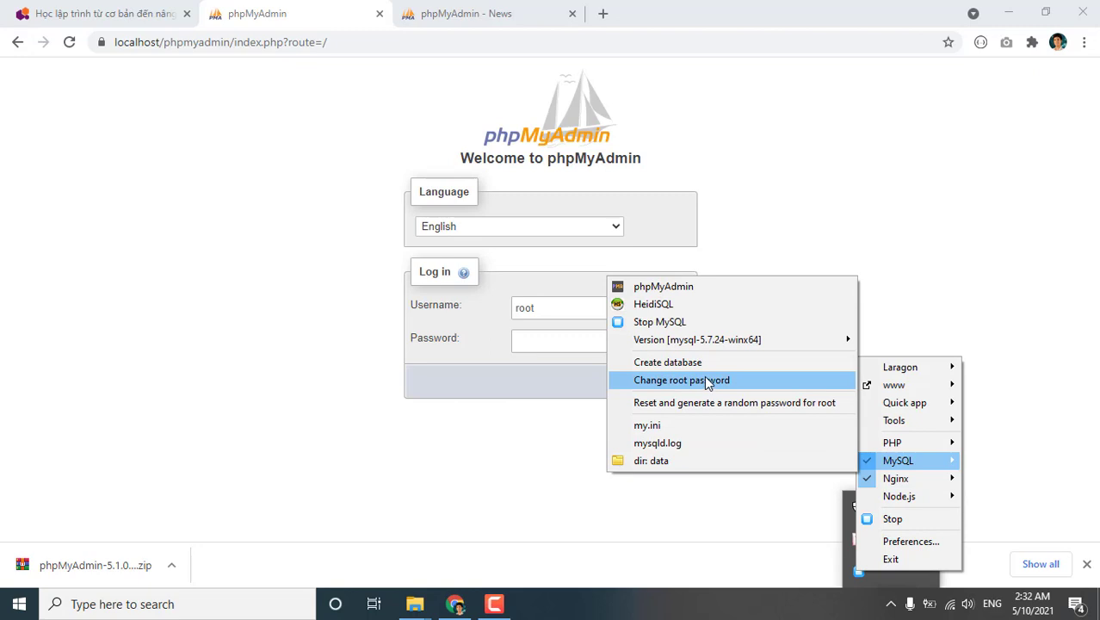
{"action": "left_click", "coordinate": [707, 381]}
{"action": "left_click", "coordinate": [660, 325]}
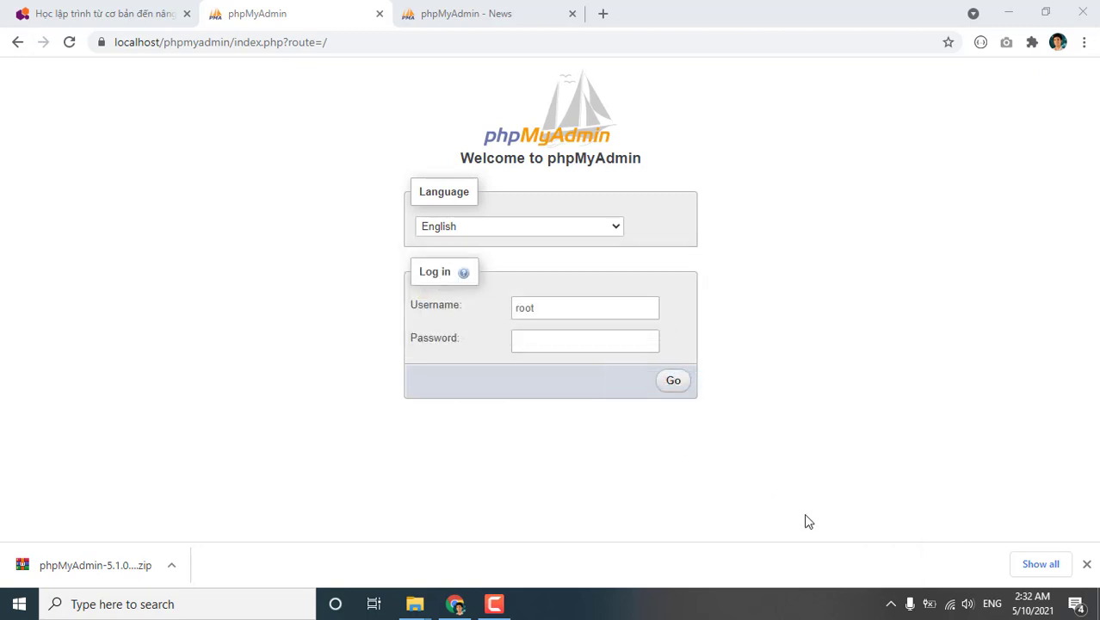
{"action": "left_click", "coordinate": [891, 604]}
{"action": "left_click", "coordinate": [859, 570]}
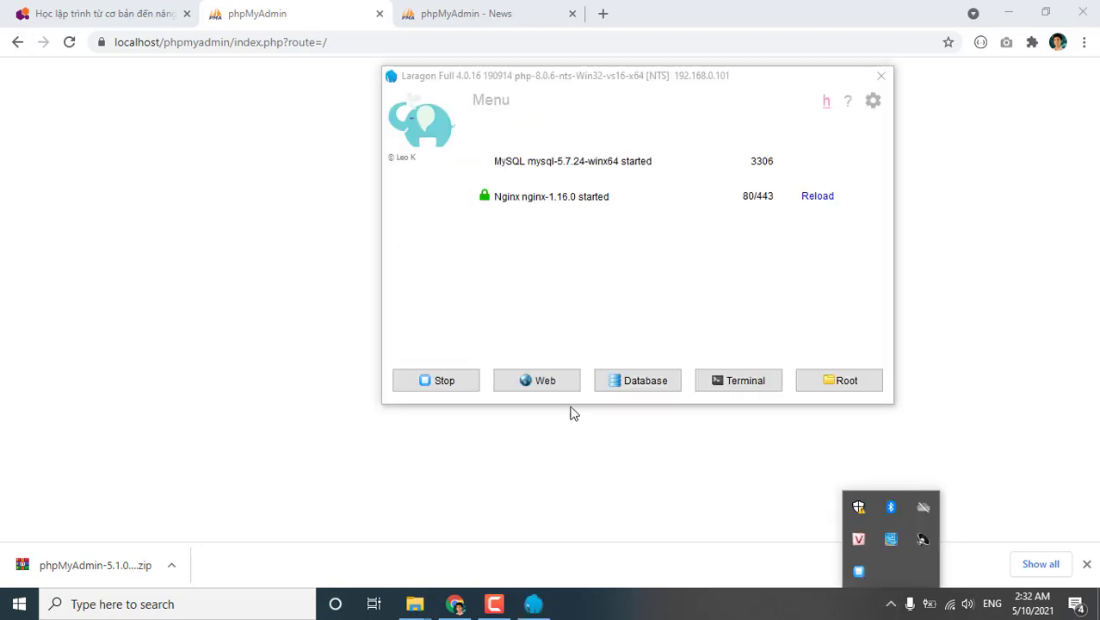
{"action": "left_click", "coordinate": [449, 384]}
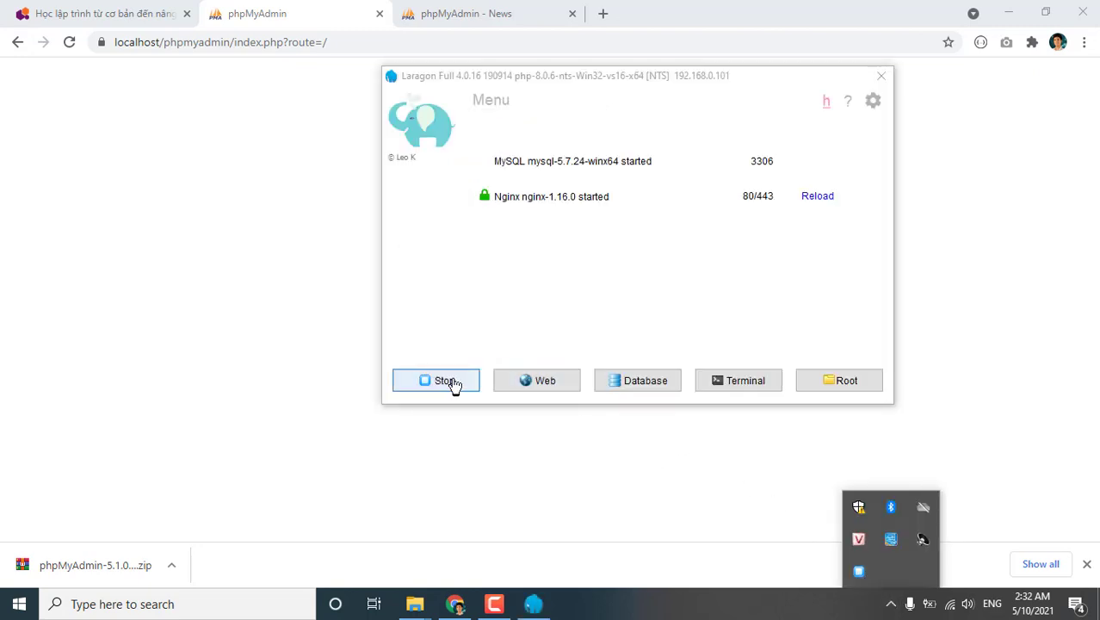
Enter a new MySQL root password via the tray menu and start all services again.
{"action": "left_click", "coordinate": [891, 603]}
{"action": "right_click", "coordinate": [858, 571]}
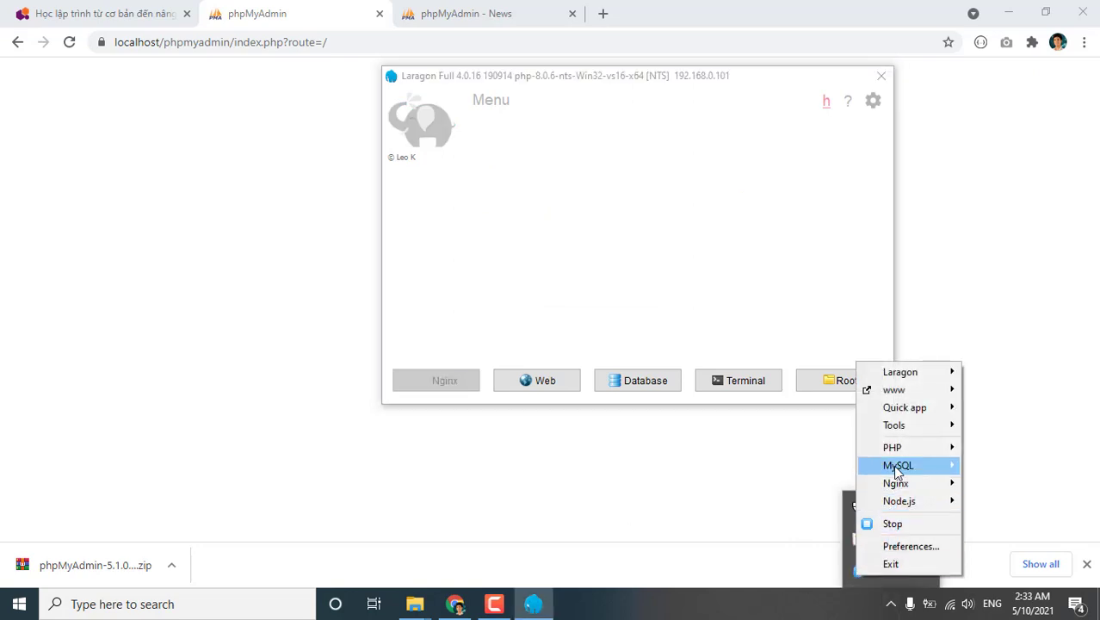
{"action": "mouse_move", "coordinate": [895, 467]}
{"action": "left_click", "coordinate": [711, 383]}
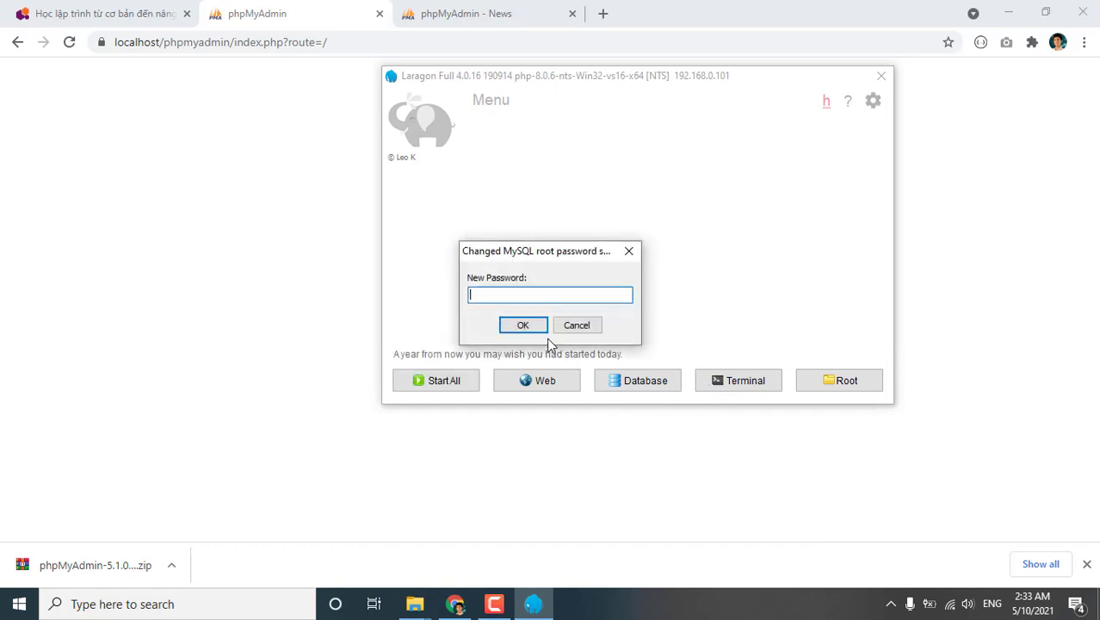
{"action": "type", "text": "123"}
{"action": "left_click", "coordinate": [523, 325]}
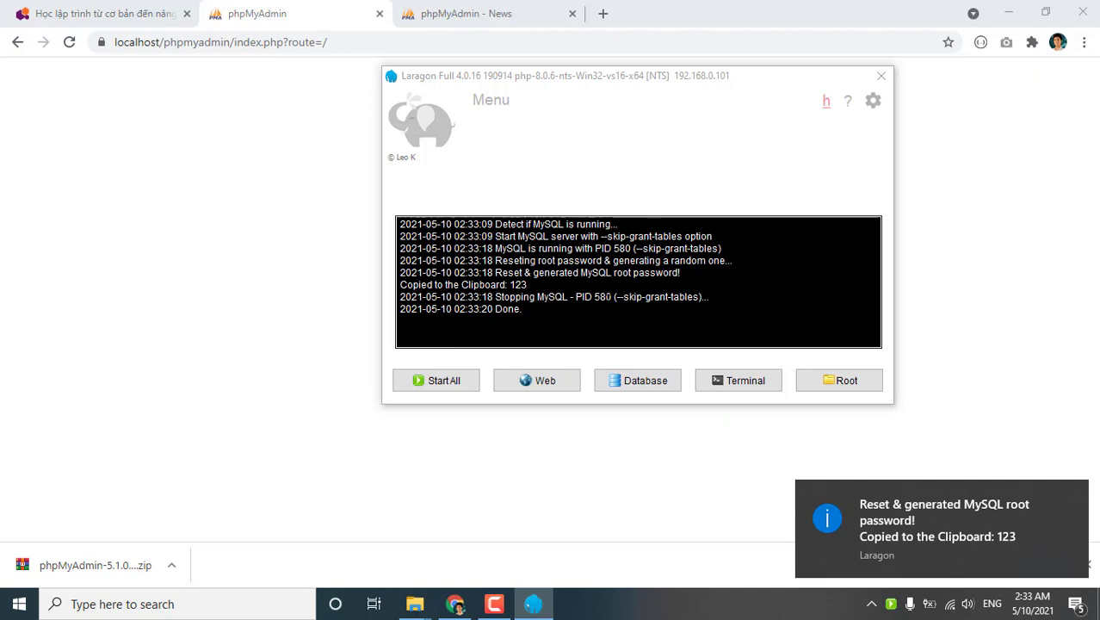
{"action": "left_click", "coordinate": [458, 382]}
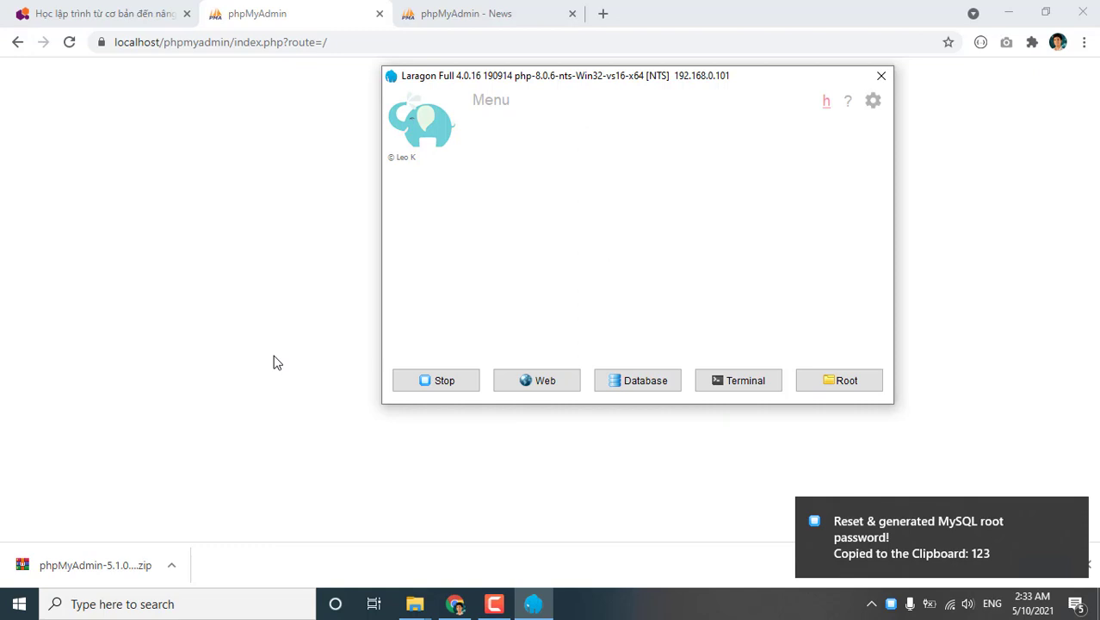
Log in to phpMyAdmin as root with the account password.
{"action": "left_click", "coordinate": [332, 365]}
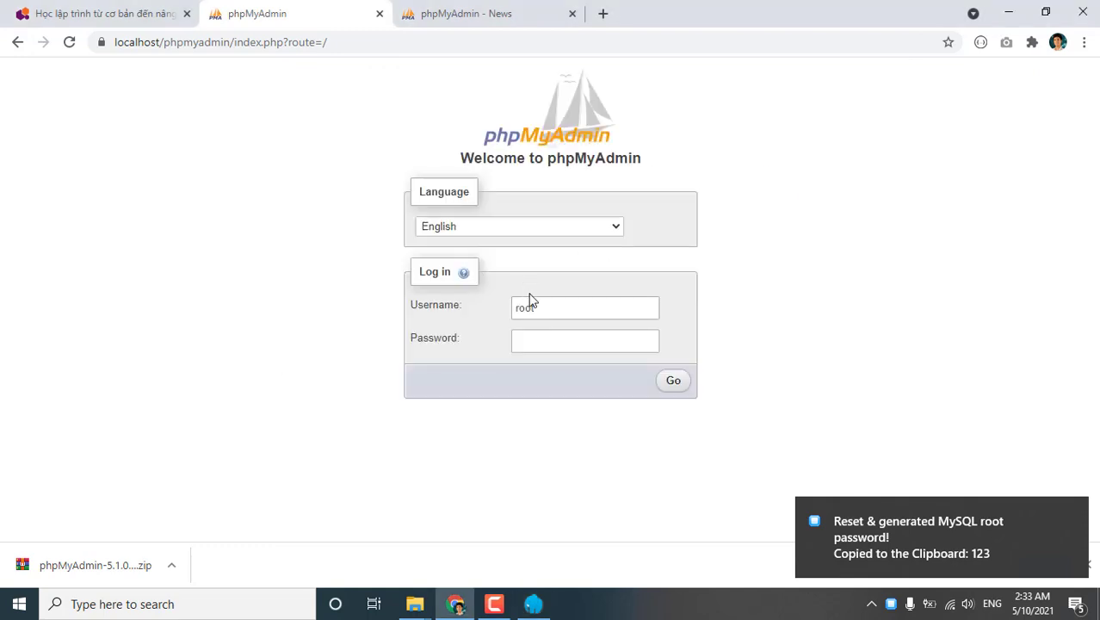
{"action": "left_click", "coordinate": [540, 338]}
{"action": "type", "text": "123"}
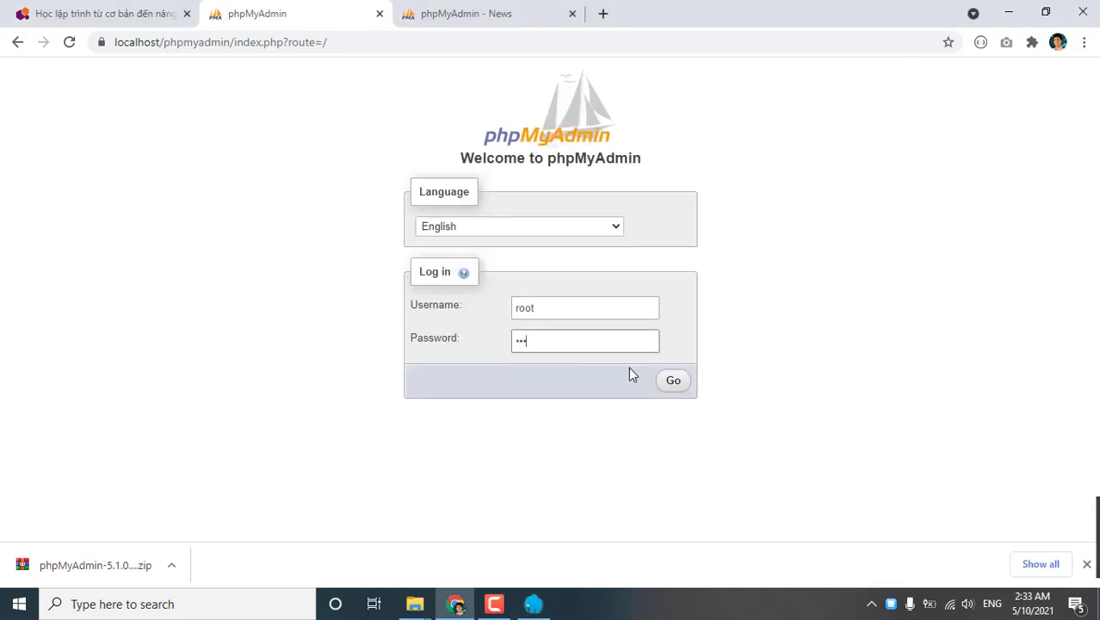
{"action": "left_click", "coordinate": [673, 380]}
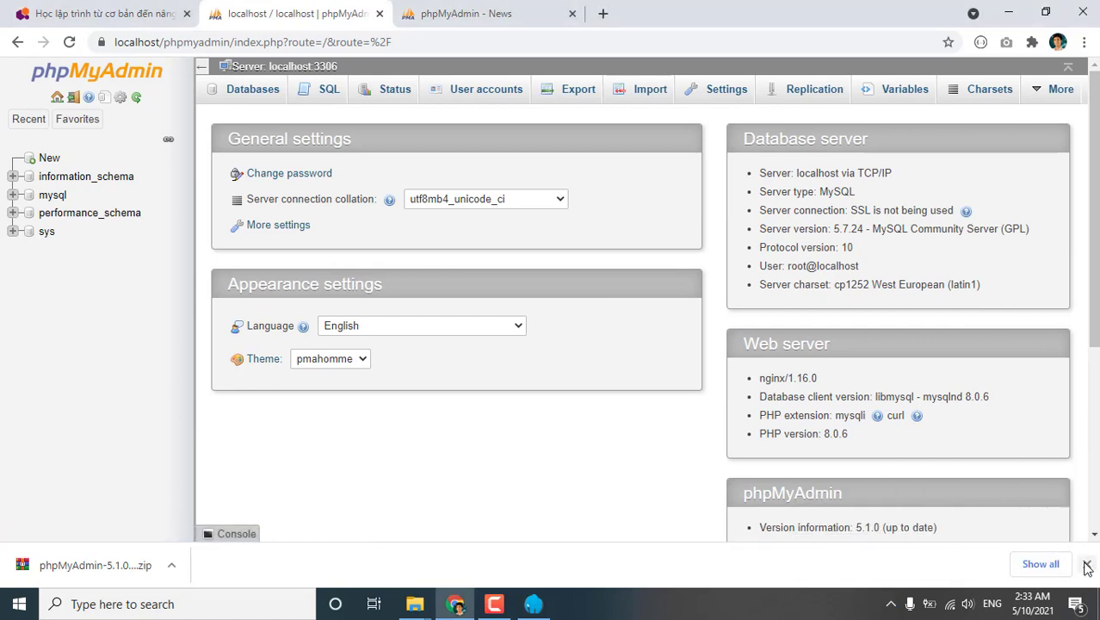
Review the page-bottom warnings and highlight the missing mbstring extension error.
{"action": "left_click", "coordinate": [1087, 564]}
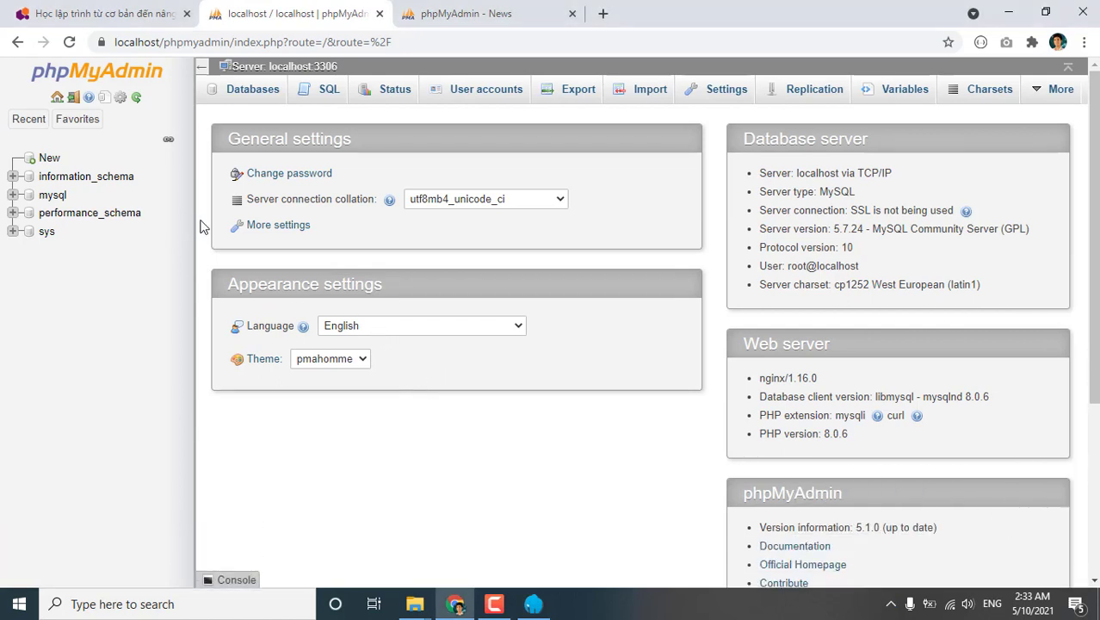
{"action": "mouse_move", "coordinate": [193, 212]}
{"action": "left_mouse_down"}
{"action": "mouse_move", "coordinate": [176, 213]}
{"action": "mouse_move", "coordinate": [186, 211]}
{"action": "left_mouse_up"}
{"action": "scroll", "coordinate": [525, 257], "scroll_direction": "down", "scroll_amount": 3}
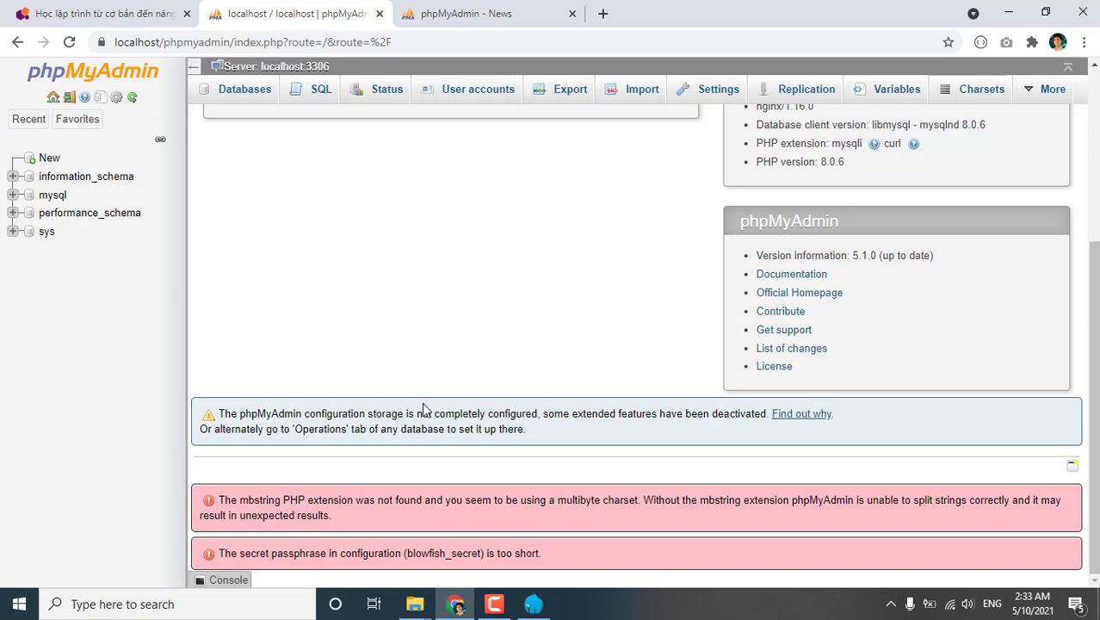
{"action": "left_click_drag", "start_coordinate": [275, 501], "coordinate": [385, 505]}
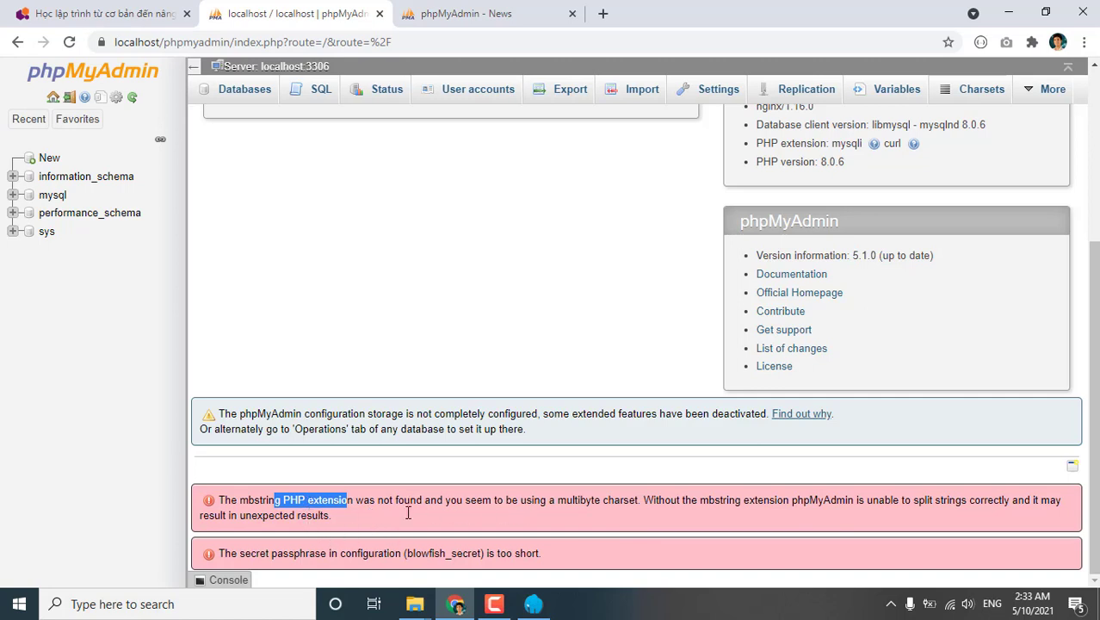
Open php.ini in Notepad++ from Laragon's tray menu PHP > php.ini.
{"action": "left_click", "coordinate": [891, 606]}
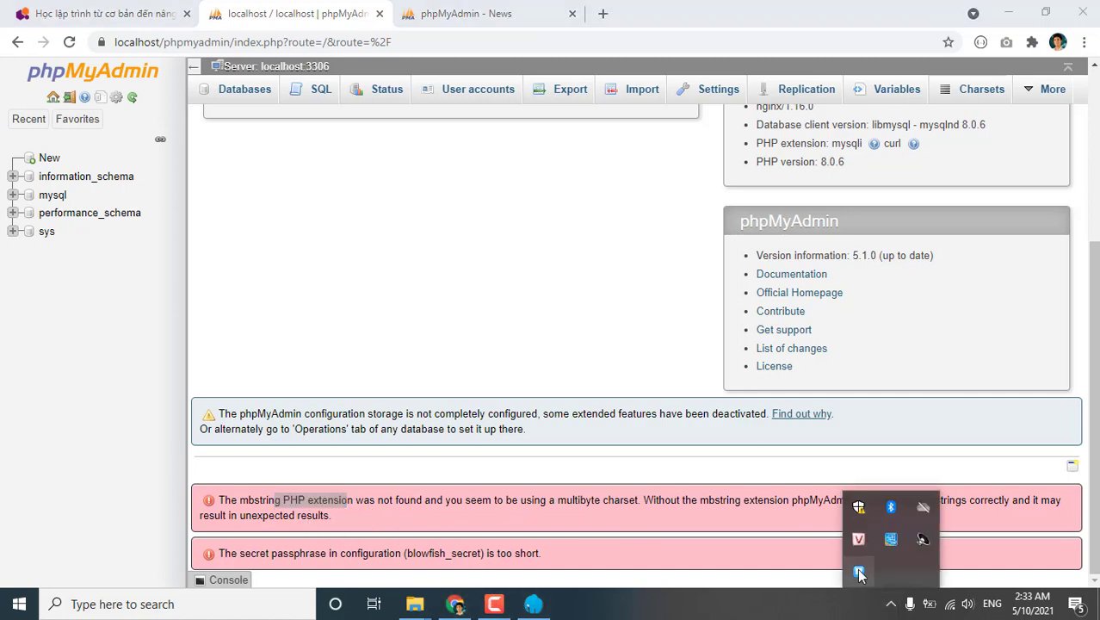
{"action": "right_click", "coordinate": [858, 570]}
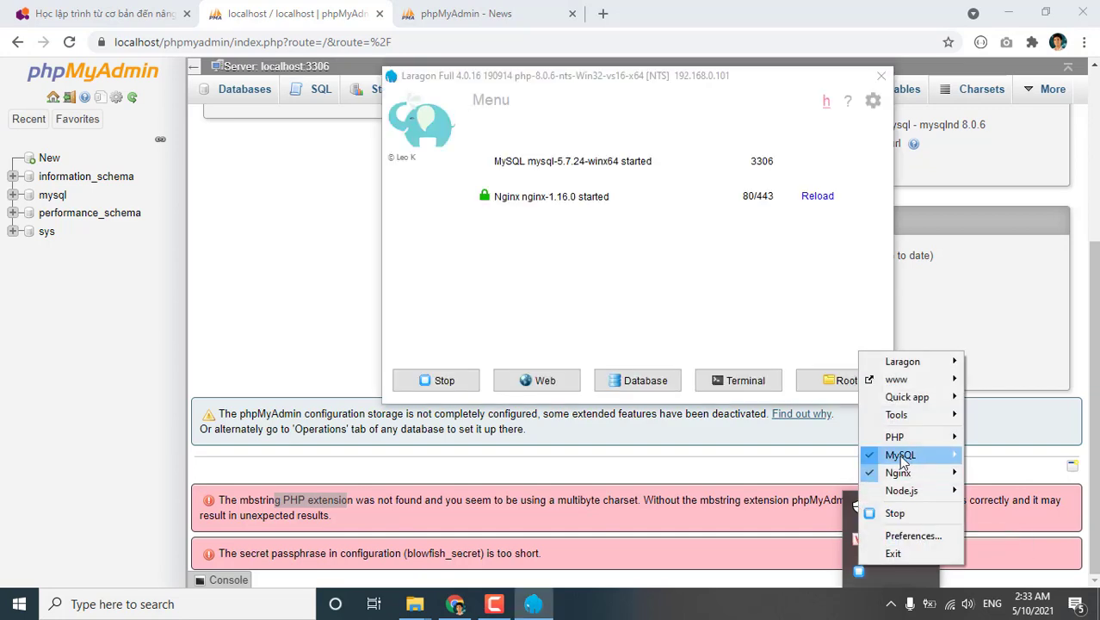
{"action": "mouse_move", "coordinate": [894, 436]}
{"action": "left_click", "coordinate": [732, 484]}
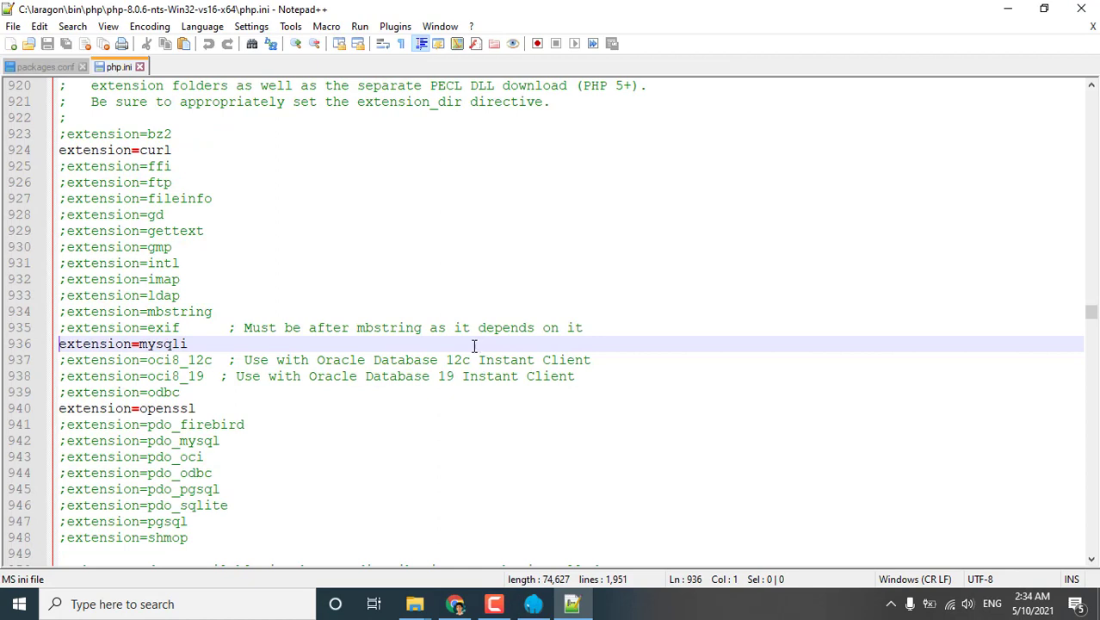
Uncomment extension=mbstring, extension=fileinfo and extension=gd in php.ini.
{"action": "left_click", "coordinate": [66, 310]}
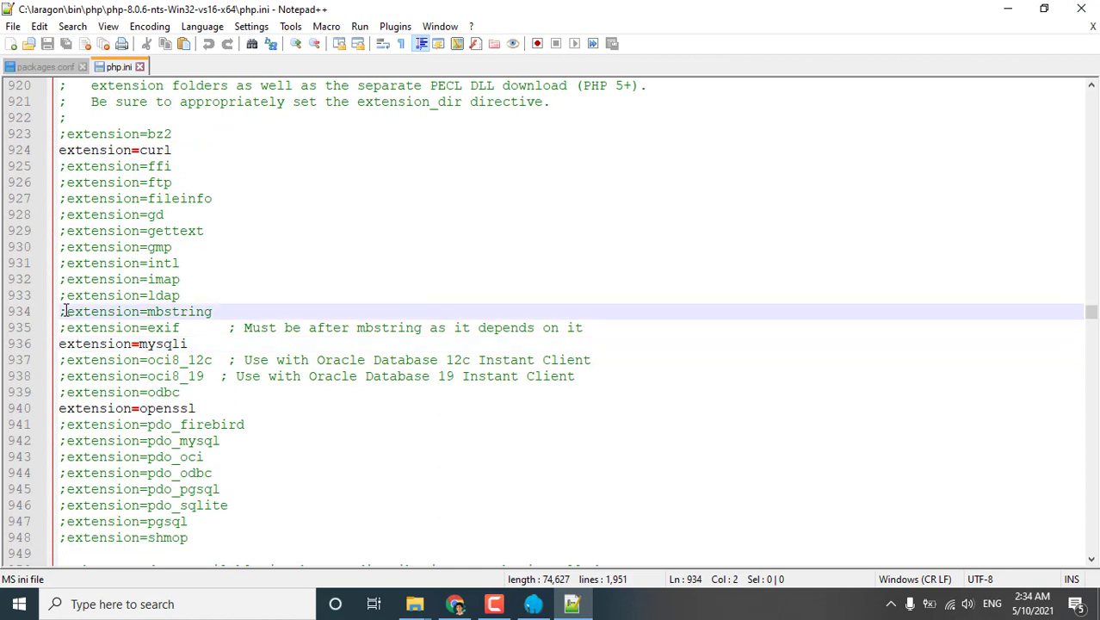
{"action": "key", "text": "BackSpace"}
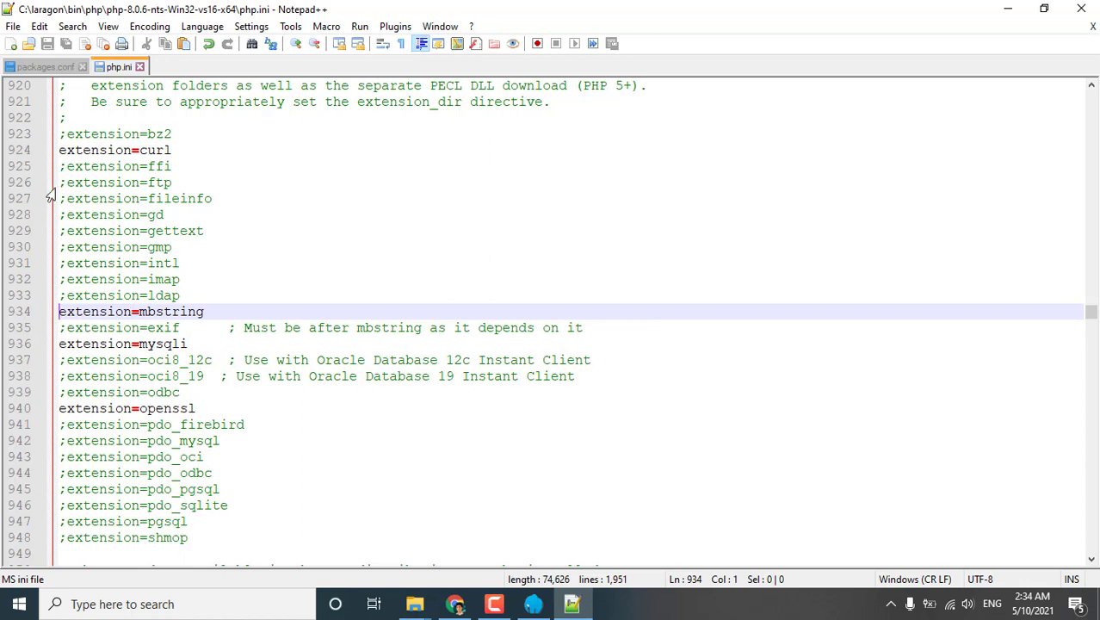
{"action": "left_click", "coordinate": [67, 166]}
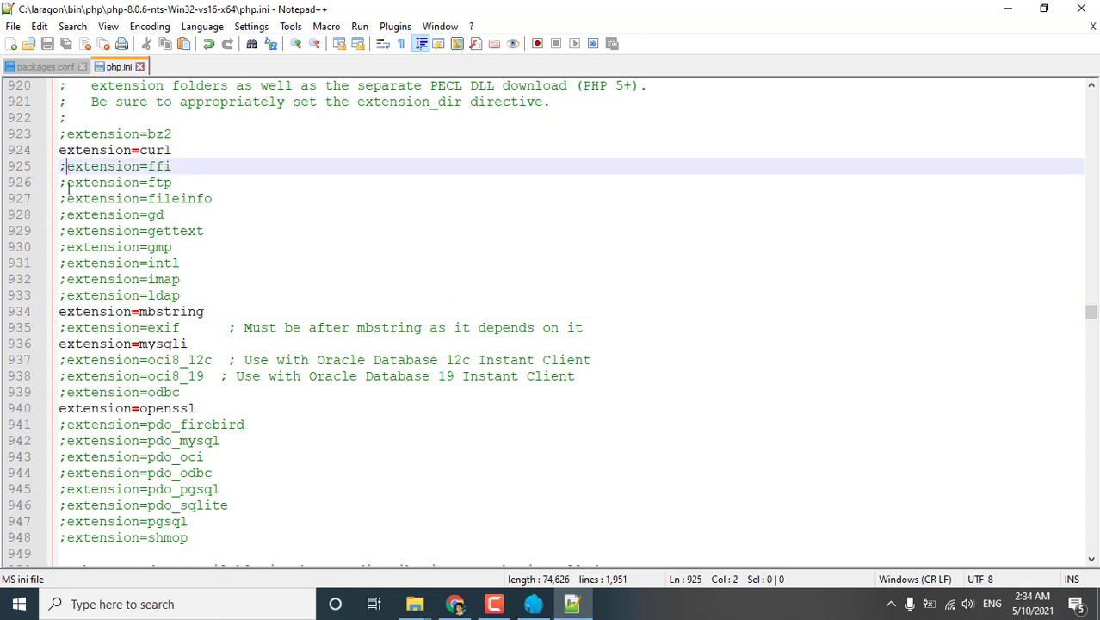
{"action": "left_click", "coordinate": [66, 198]}
{"action": "key", "text": "BackSpace"}
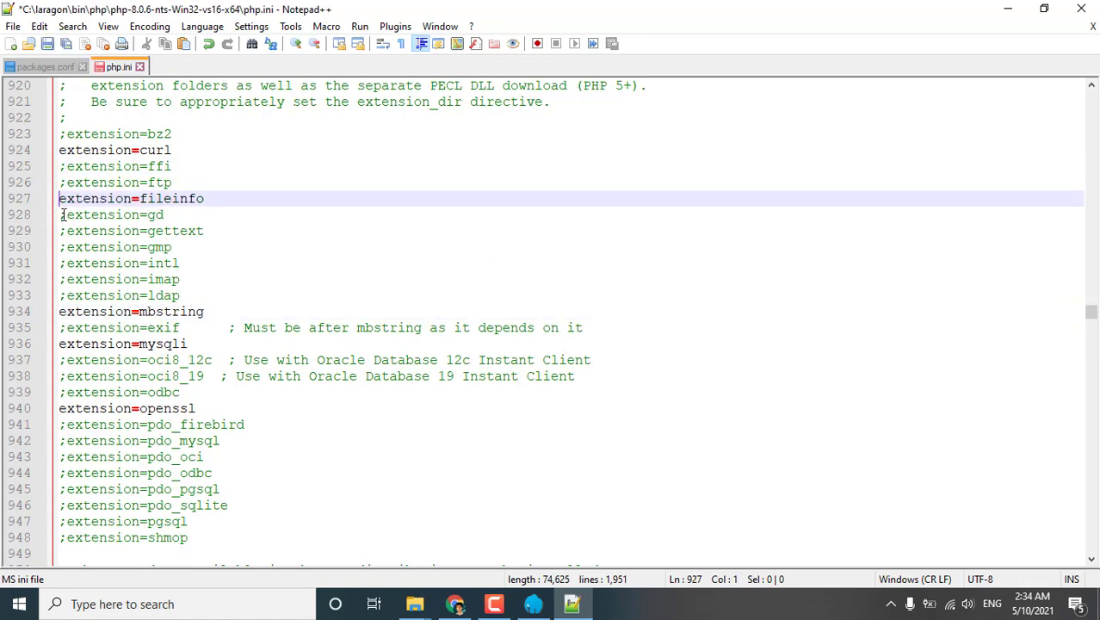
{"action": "left_click", "coordinate": [64, 215]}
{"action": "key", "text": "Delete"}
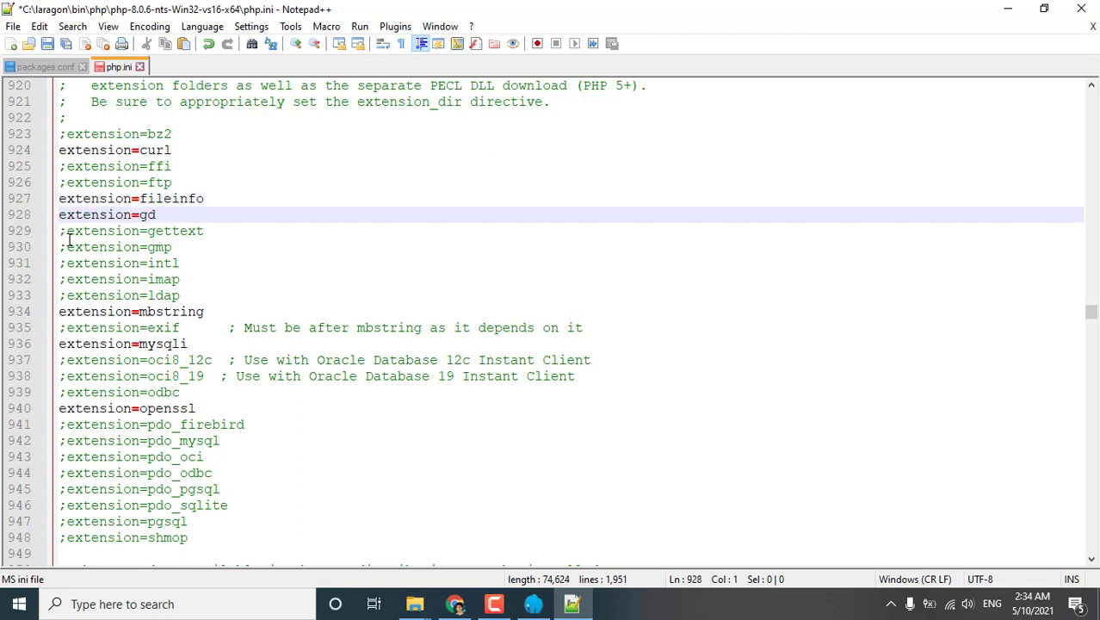